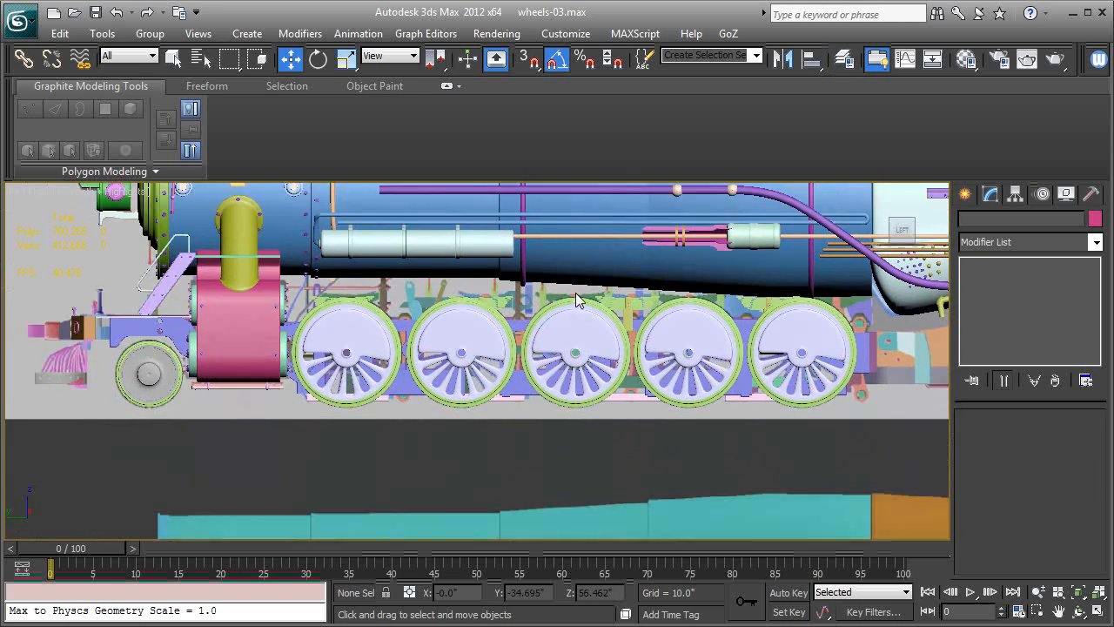
Step: Show edged faces and hide everything except the second driving wheel's disc and rim and the side-view blueprint plane
key("F4")
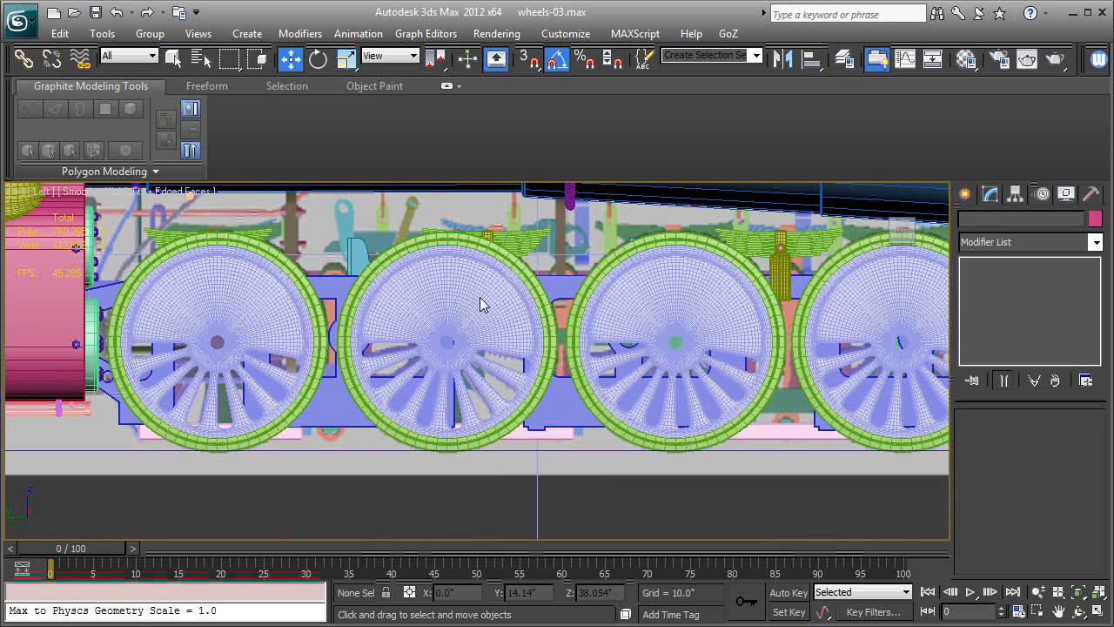
left_click(488, 292)
left_click(493, 256, "ctrl")
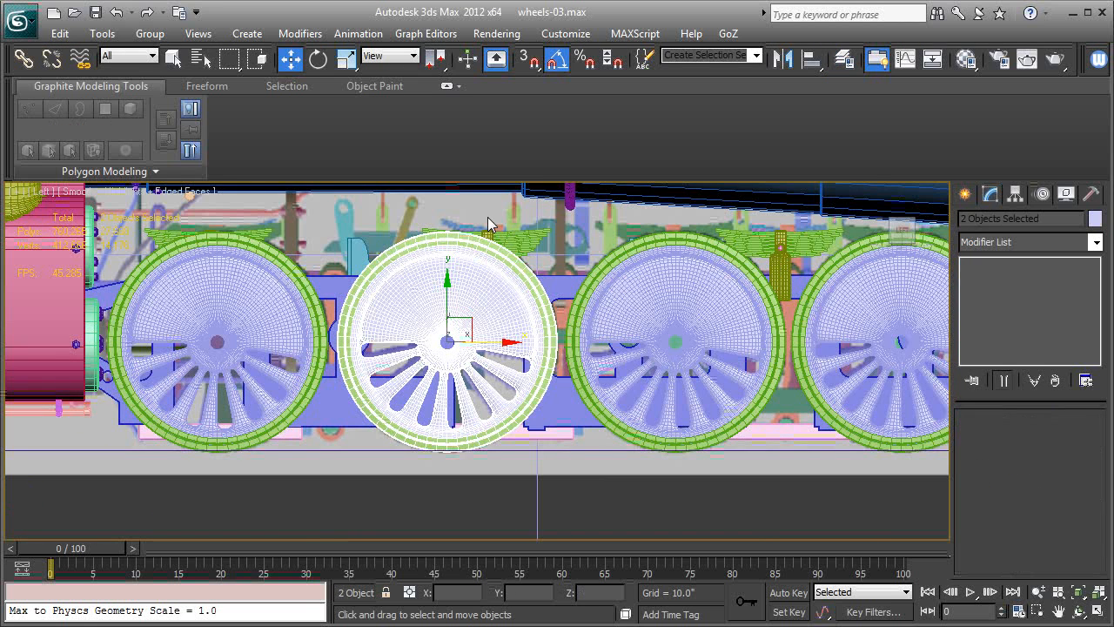
left_click(310, 452, "ctrl")
scroll(525, 443, "down", 6)
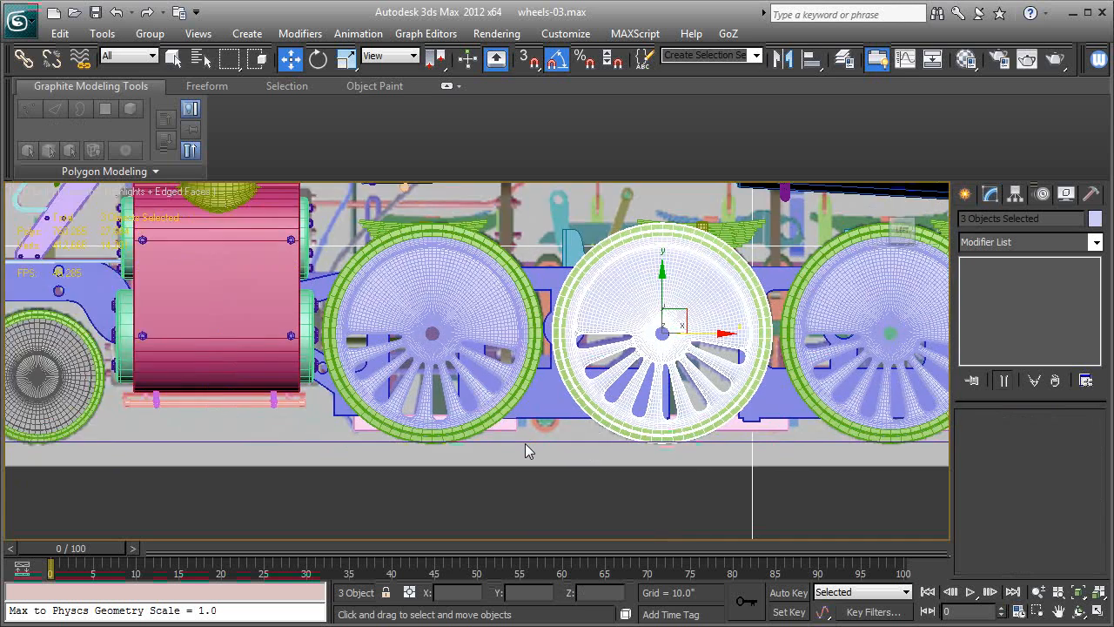
middle_click_drag(624, 440, 593, 424)
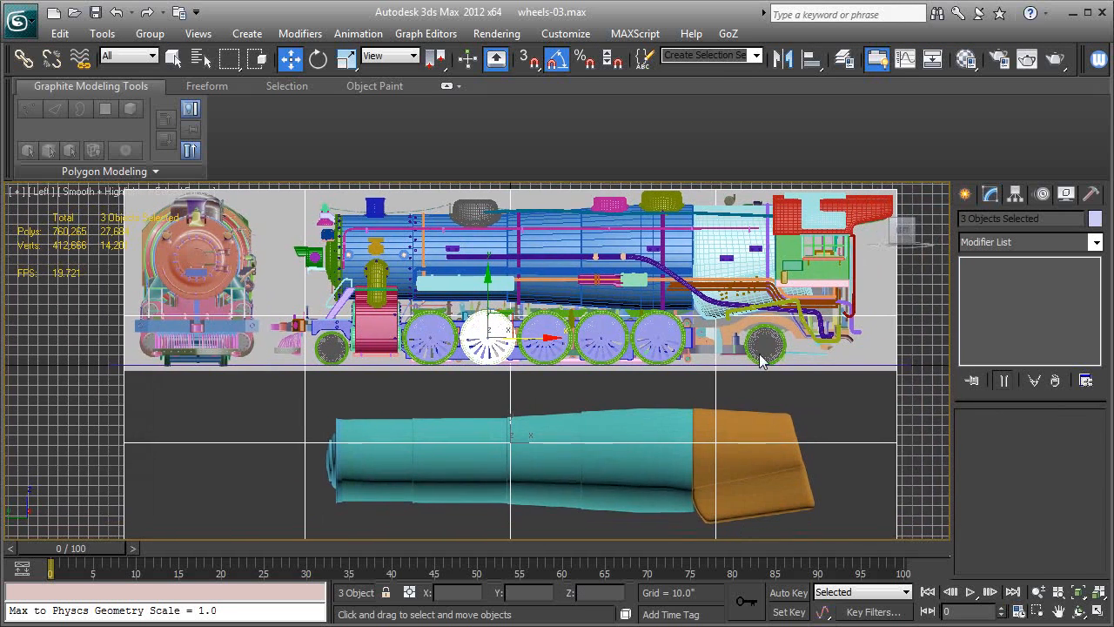
left_click(1056, 195)
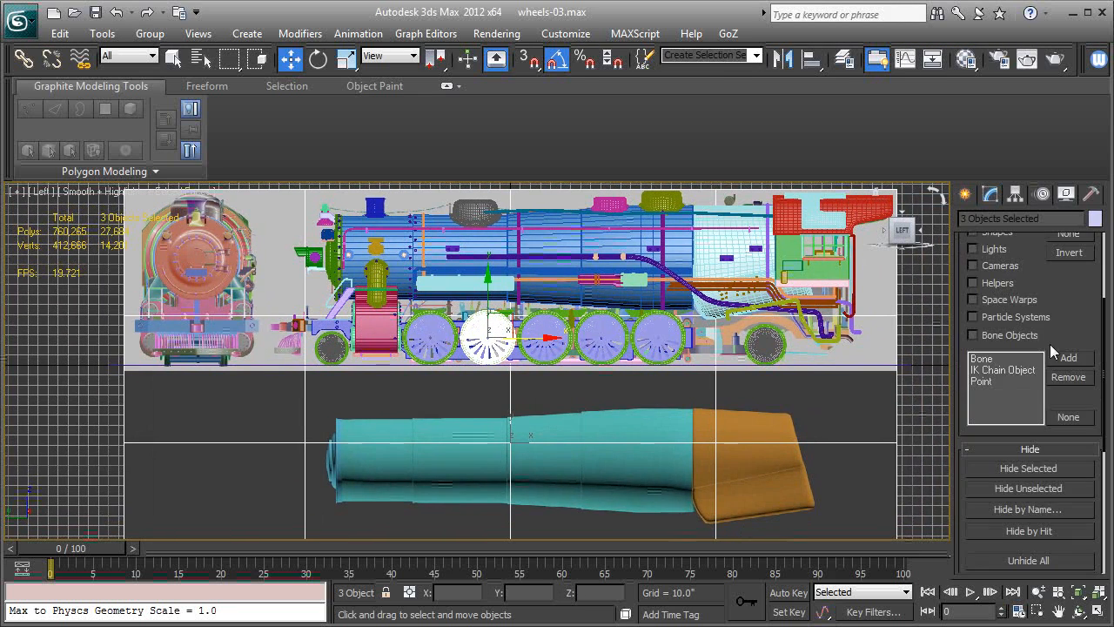
left_click(1028, 488)
key("z")
middle_click_drag(518, 403, 353, 437)
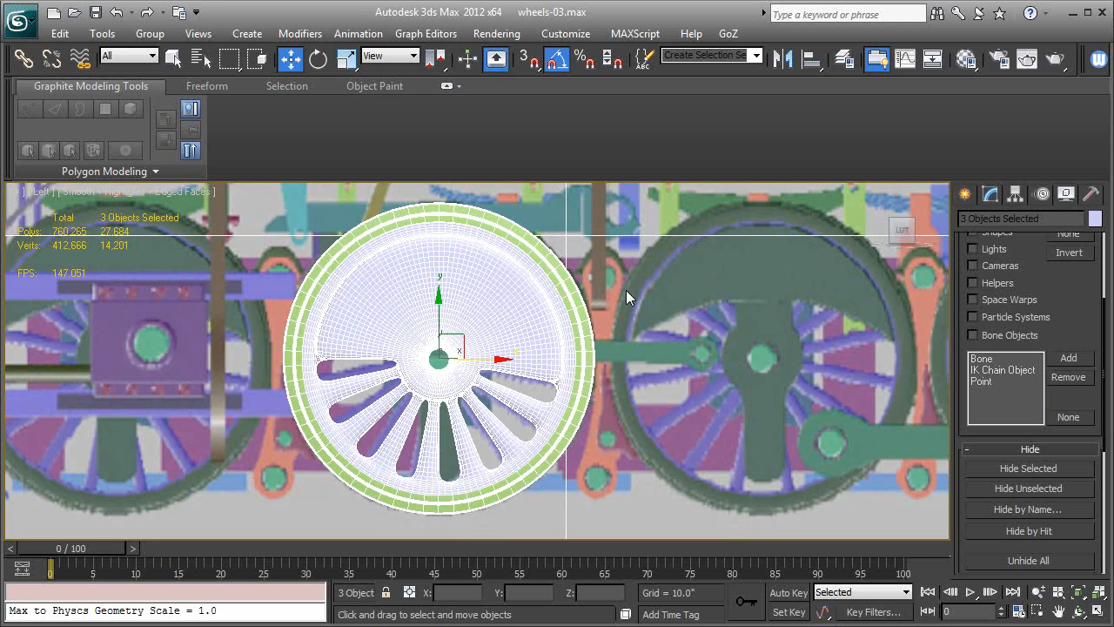
Step: Create an MvH TubeCap ring, inner radius about 2.92 and outer about 4.98, over the upper eye of the orange bracket between the wheels
middle_click_drag(609, 275, 589, 305)
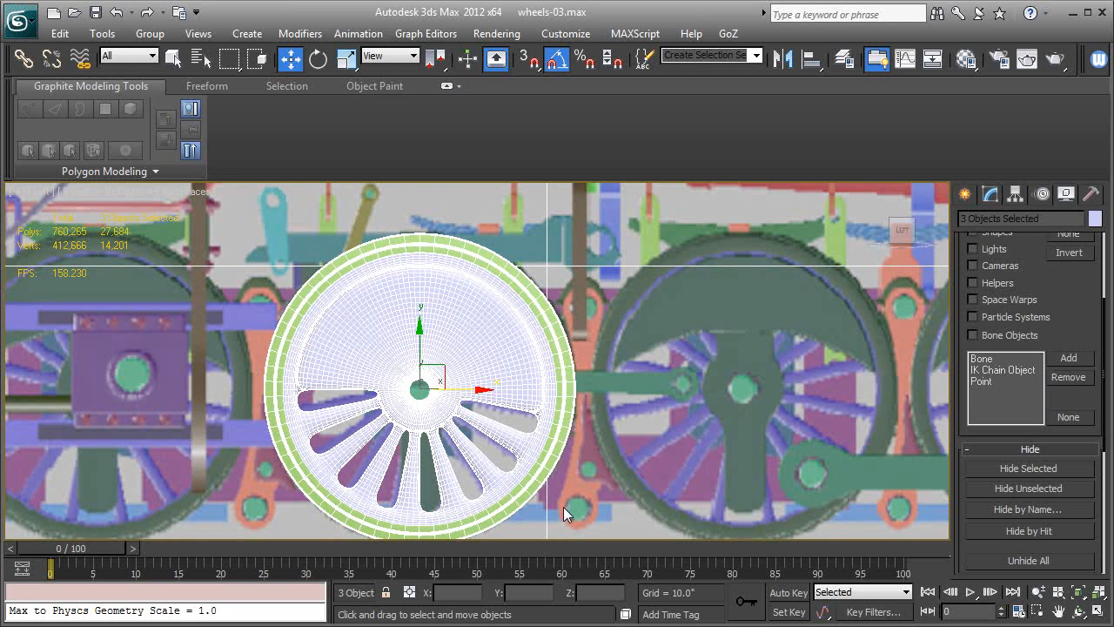
middle_click_drag(623, 502, 598, 409)
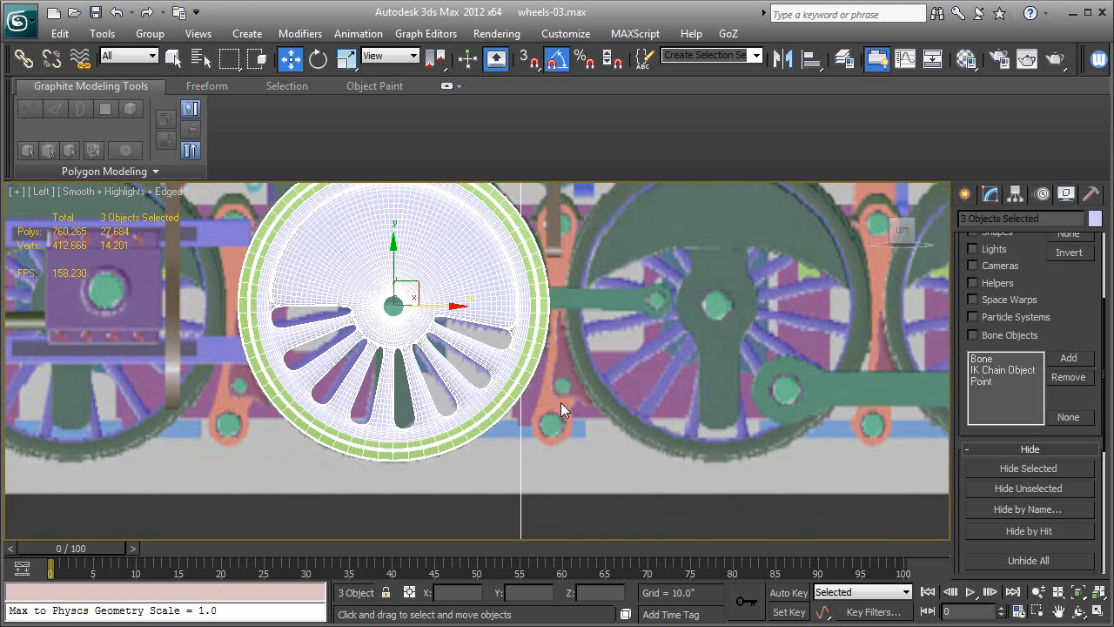
middle_click_drag(598, 387, 388, 442)
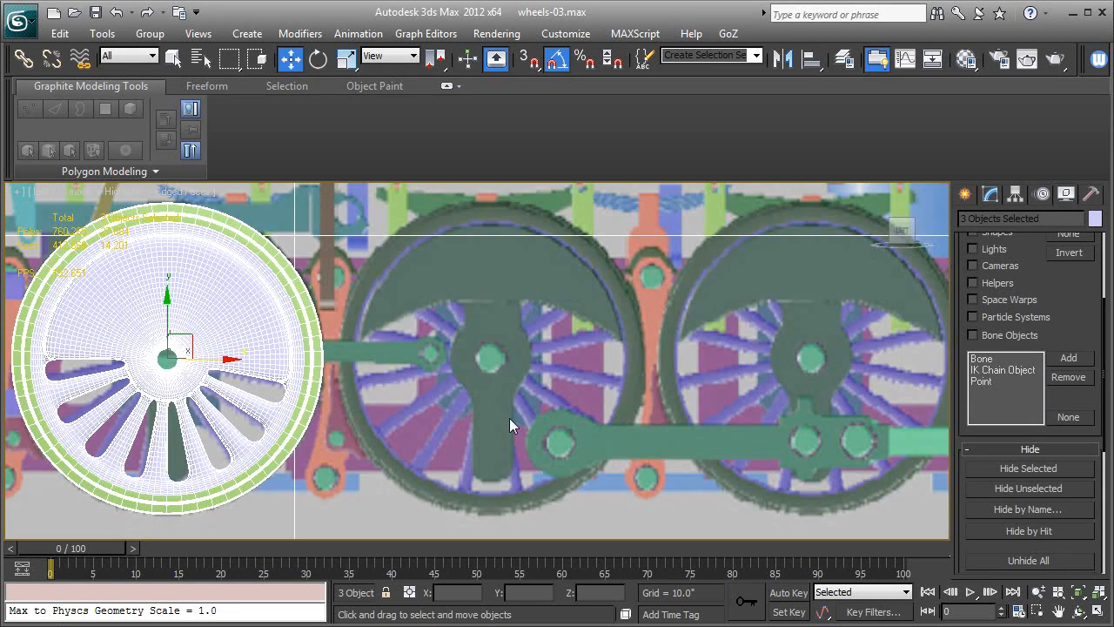
scroll(482, 424, "up", 3)
middle_click_drag(598, 343, 750, 333)
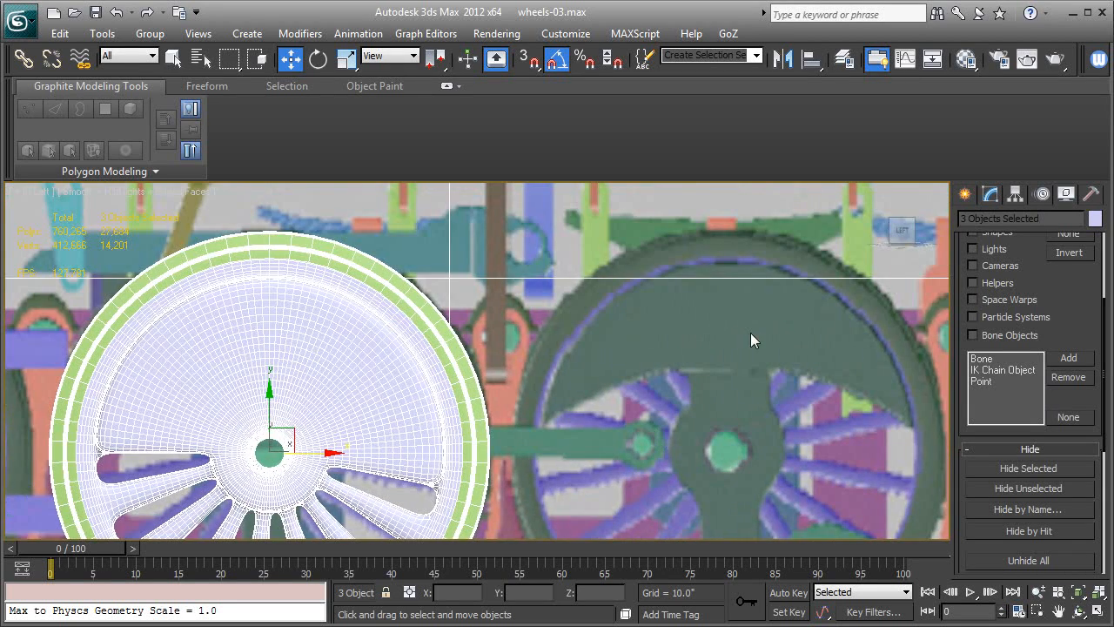
left_click(964, 193)
left_click(970, 224)
scroll(986, 248, "down", 2)
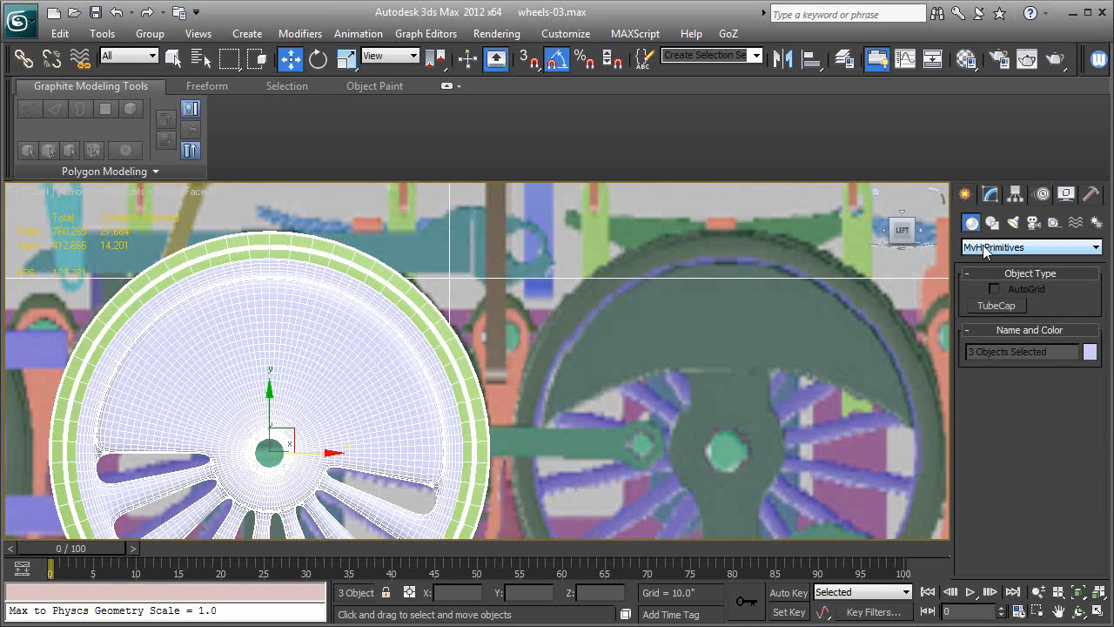
left_click(986, 247)
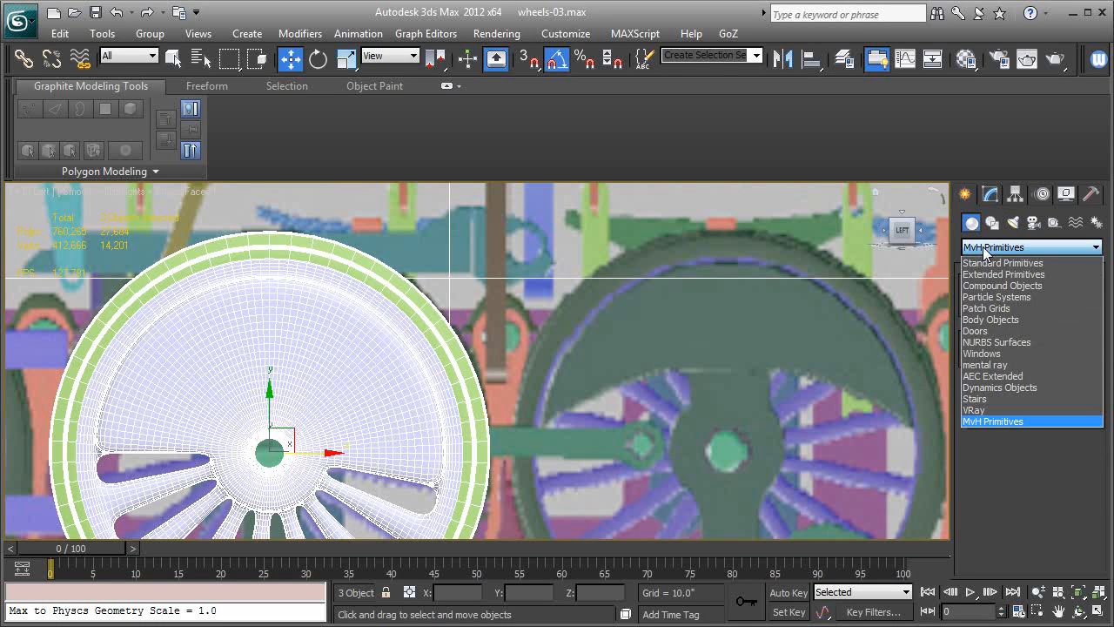
left_click(981, 420)
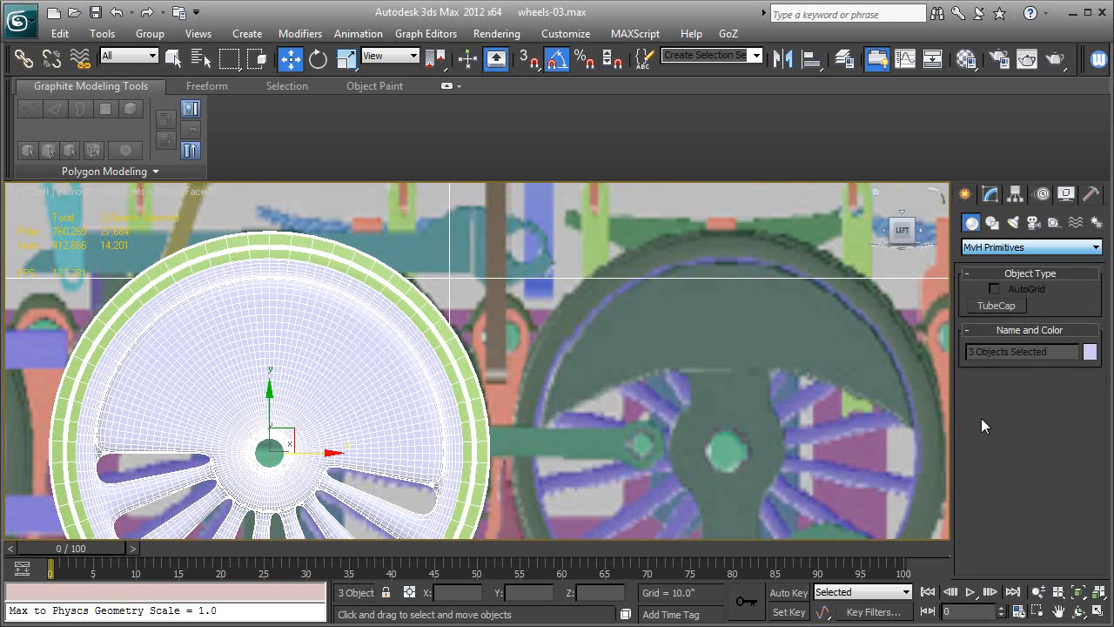
left_click(979, 303)
middle_click_drag(630, 391, 705, 421)
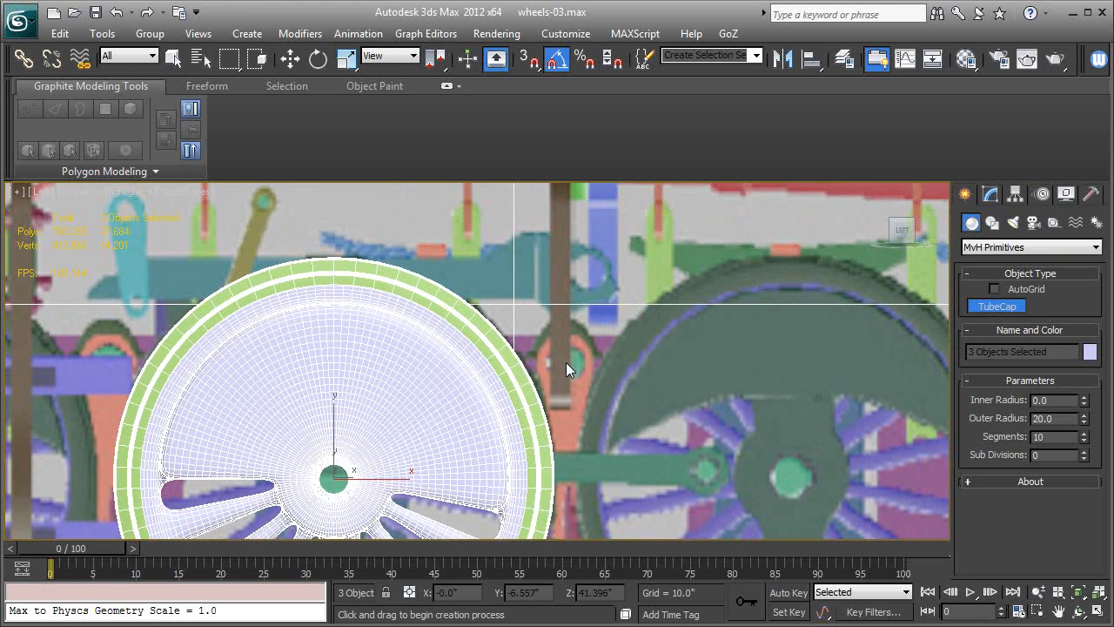
left_click_drag(569, 362, 609, 379)
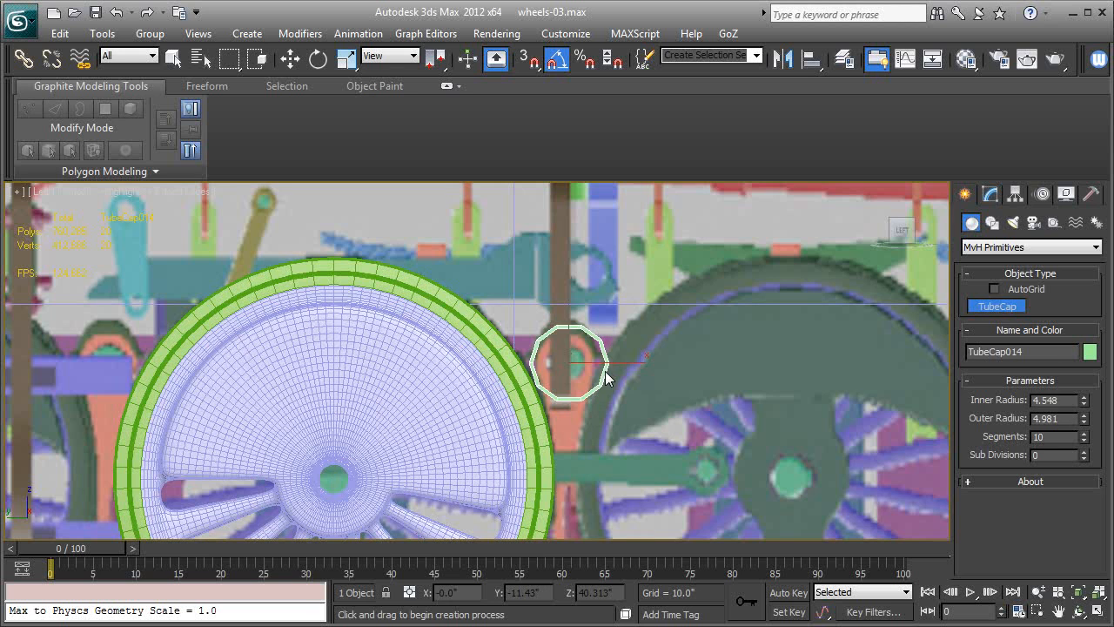
left_click(592, 370)
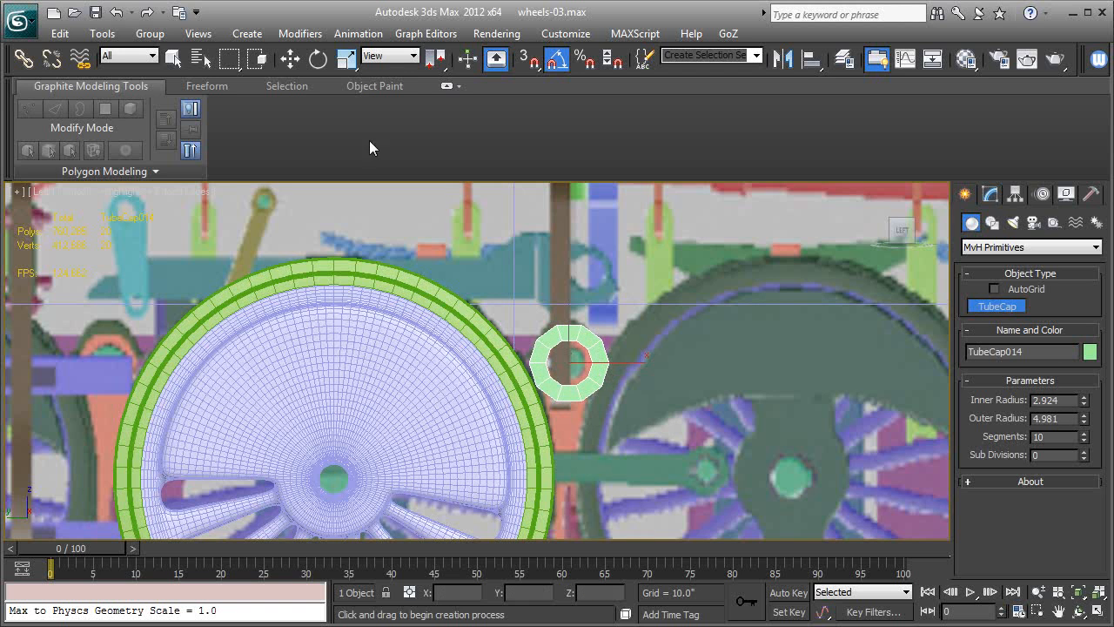
left_click(290, 58)
left_click_drag(631, 370, 626, 369)
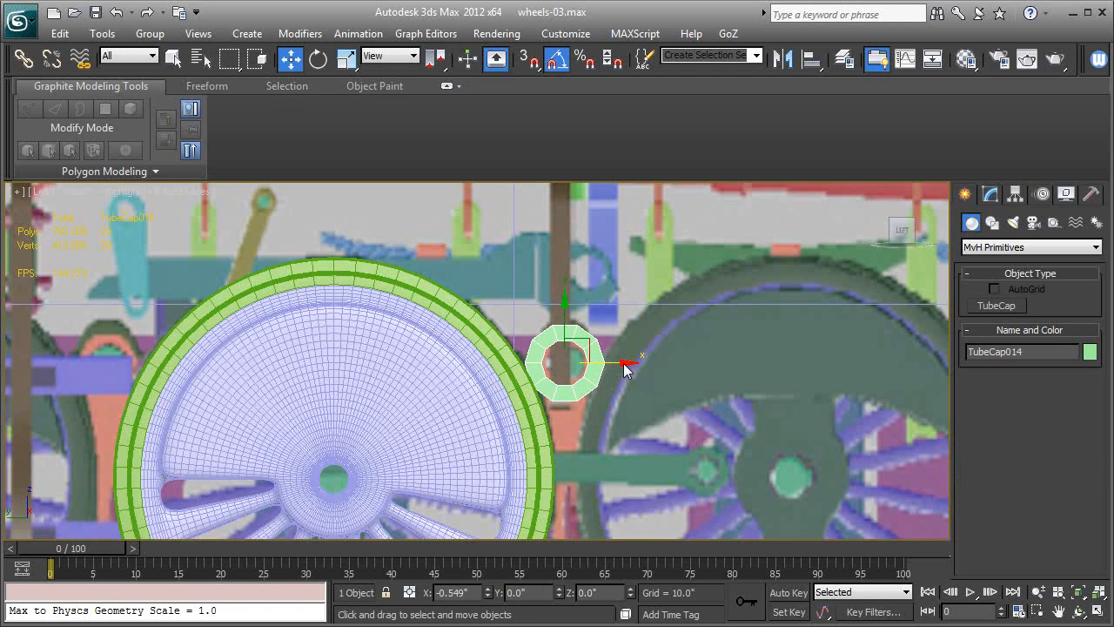
Step: Set the ring's outer radius to 4.481 and its segments to 8
left_click(990, 193)
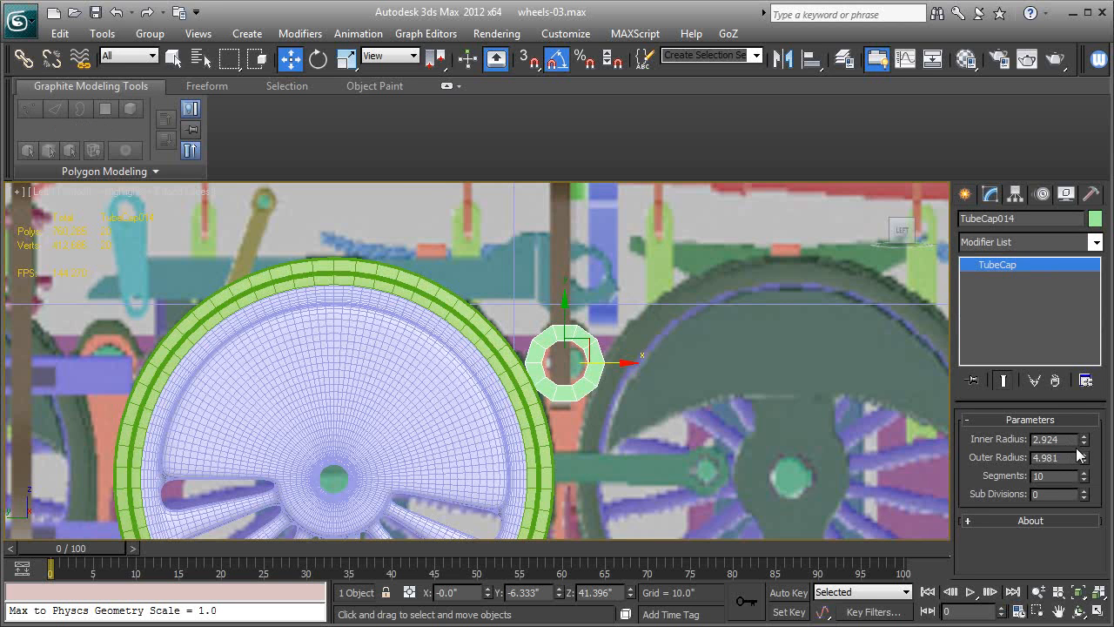
left_click_drag(1085, 462, 1084, 470)
middle_click_drag(712, 379, 719, 382)
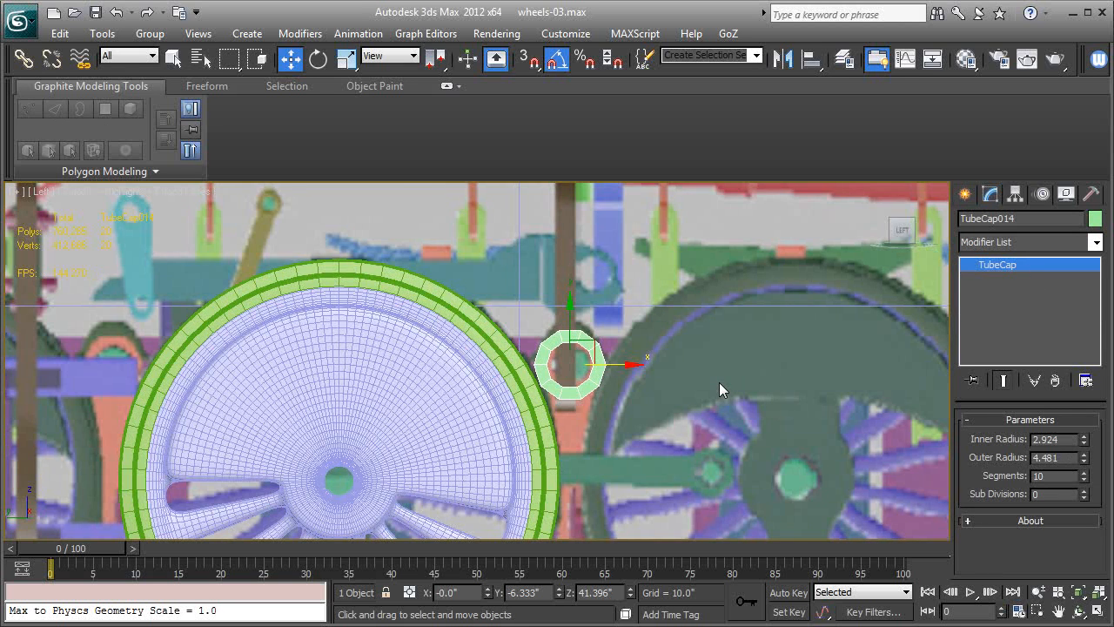
scroll(914, 425, "up", 2)
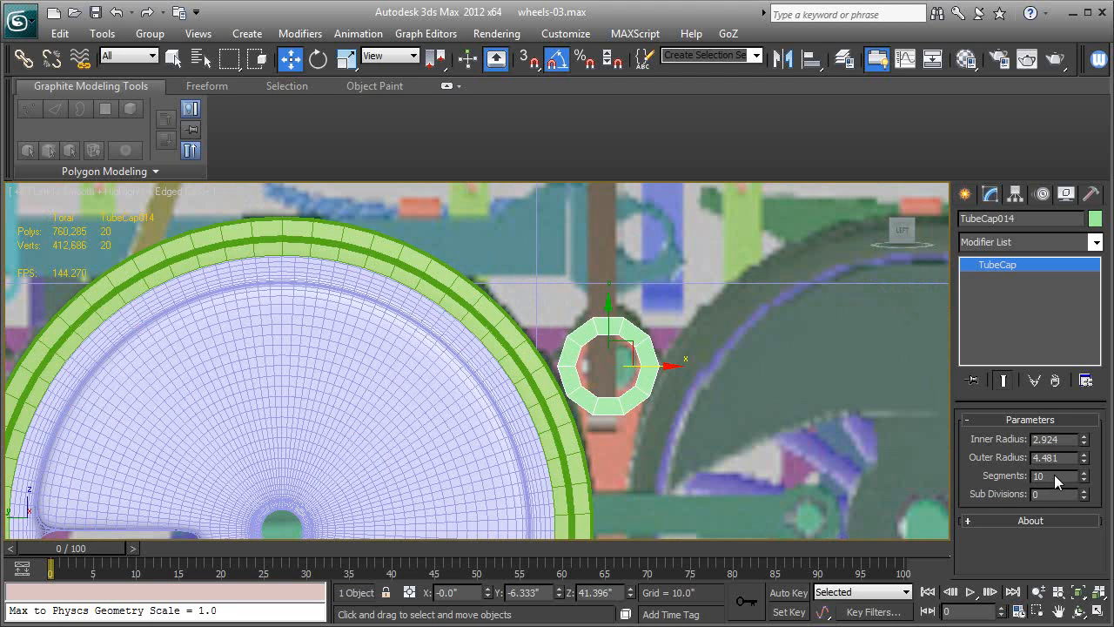
left_click_drag(1054, 474, 1026, 479)
type("8")
key("Tab")
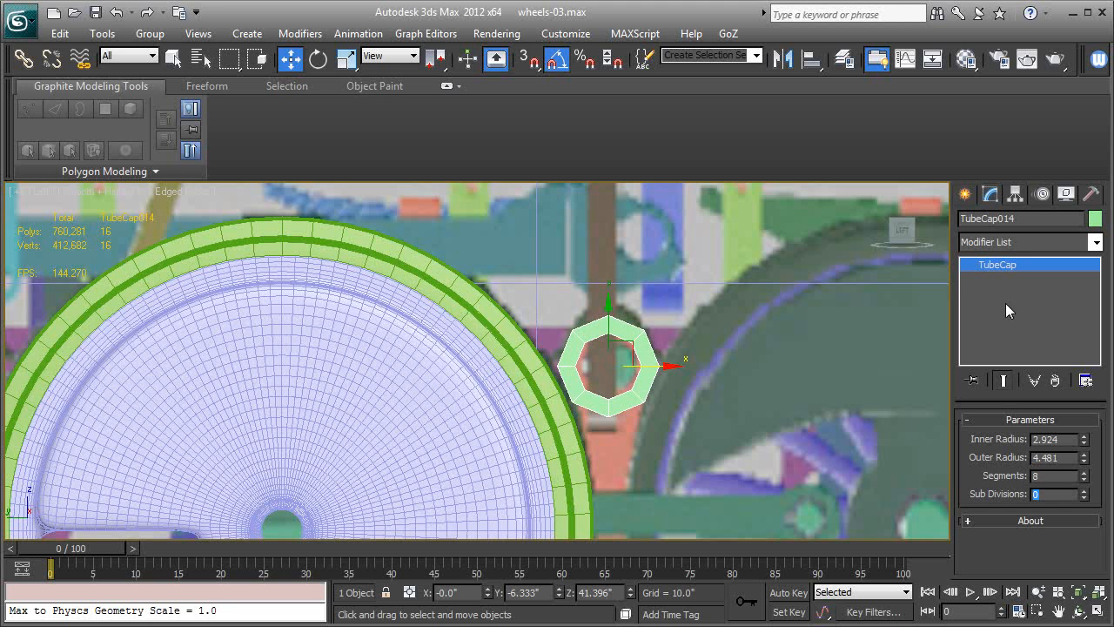
Step: Convert the ring to Editable Poly and extend its two lowest outer edges straight down by about 13.2 inches as new faces
right_click(1006, 270)
left_click(996, 393)
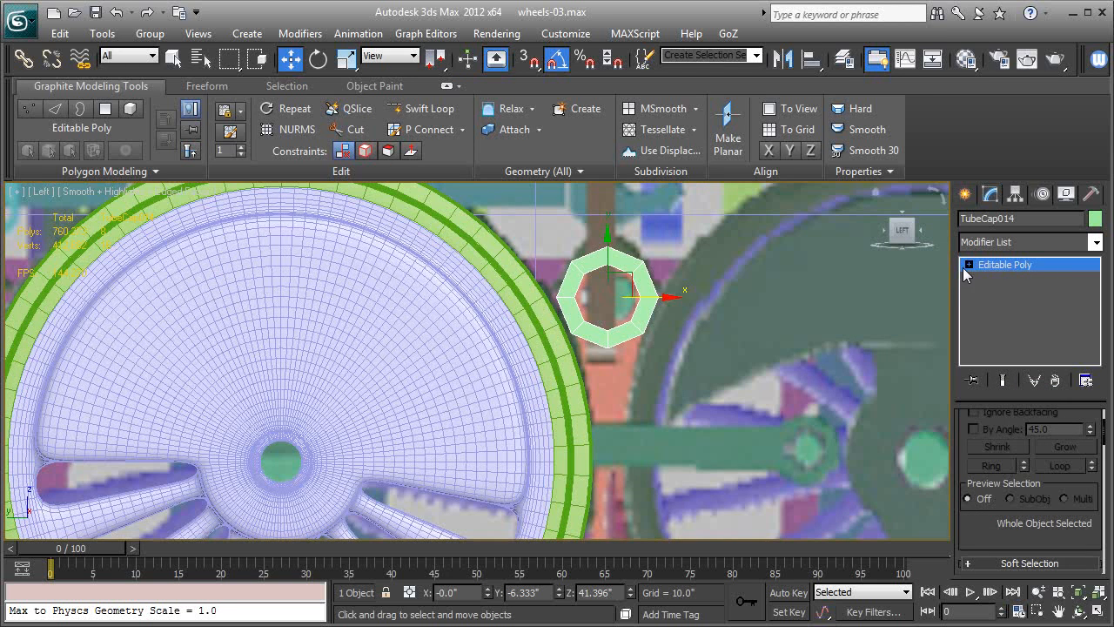
left_click(968, 264)
left_click(997, 291)
left_click(599, 347)
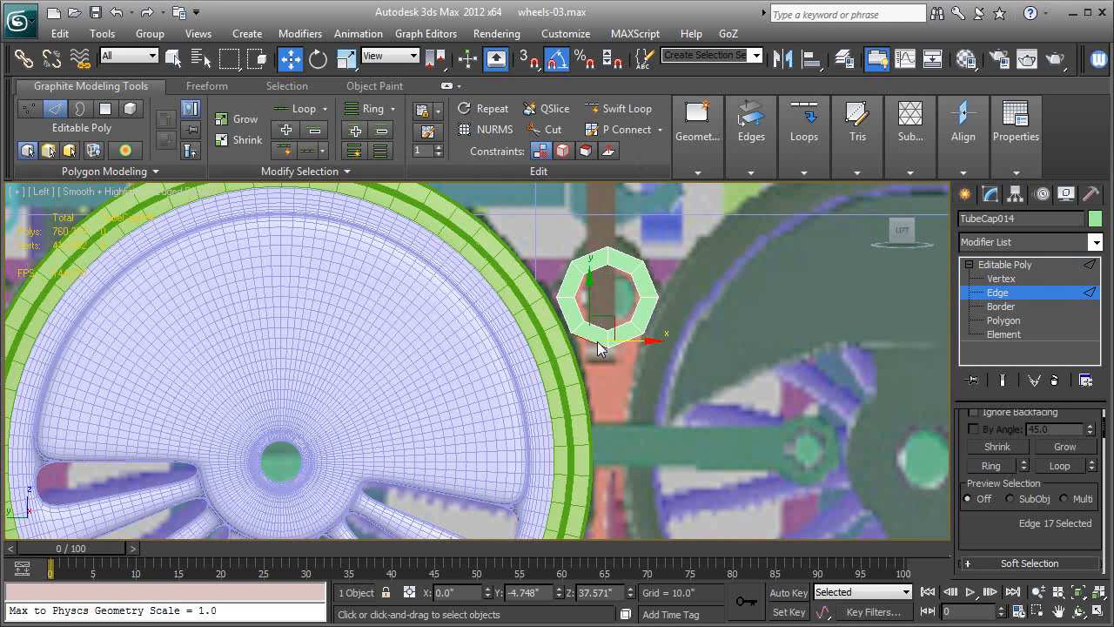
left_click(616, 350)
scroll(619, 287, "down", 3)
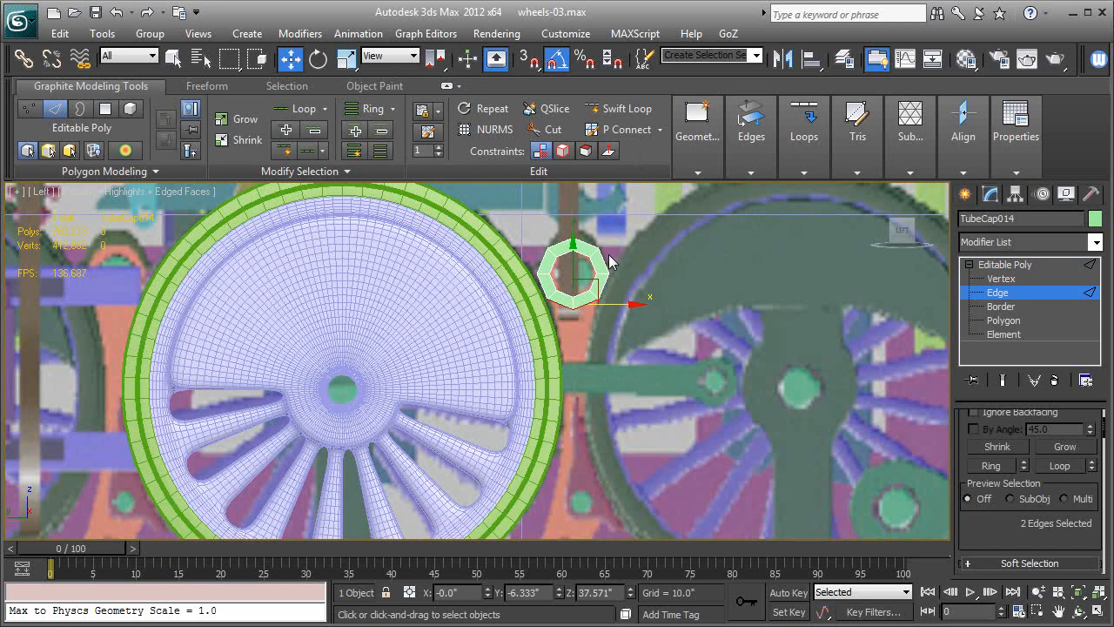
left_click_drag(574, 261, 572, 368, "shift")
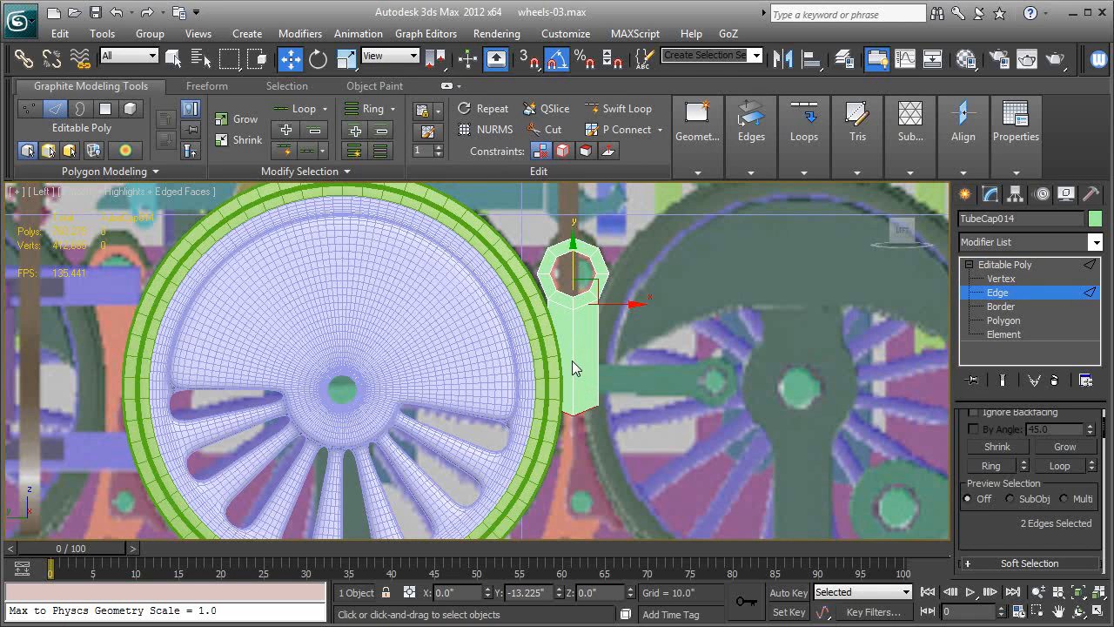
Step: Make the bracket's lower end edges planar in Y and scale their vertices narrower along X to taper the arm
scroll(1001, 531, "down", 10)
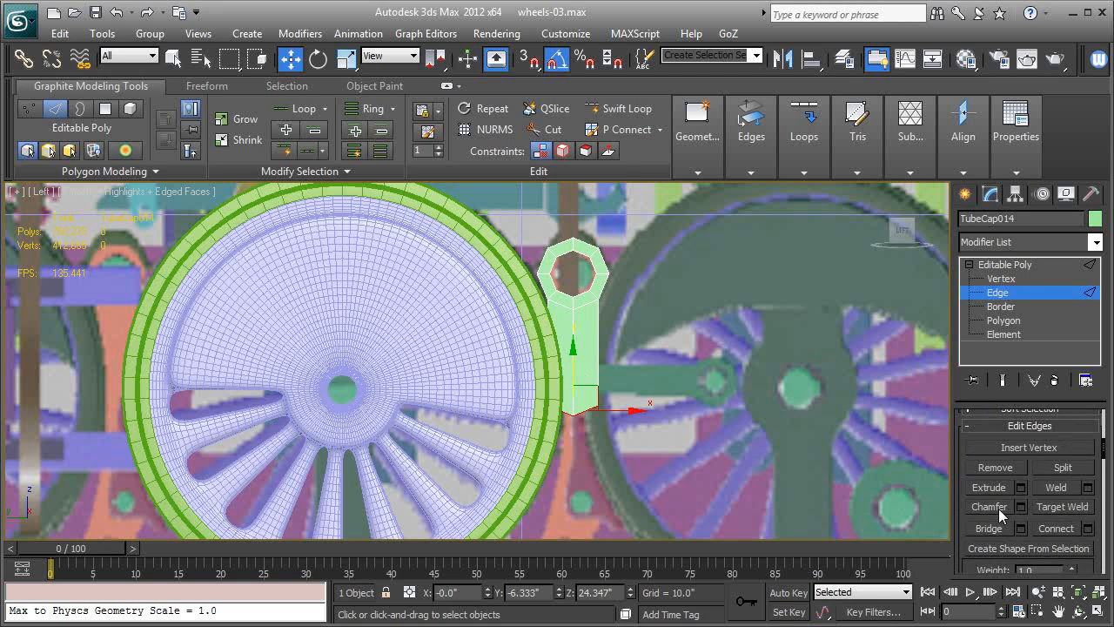
scroll(1001, 515, "down", 5)
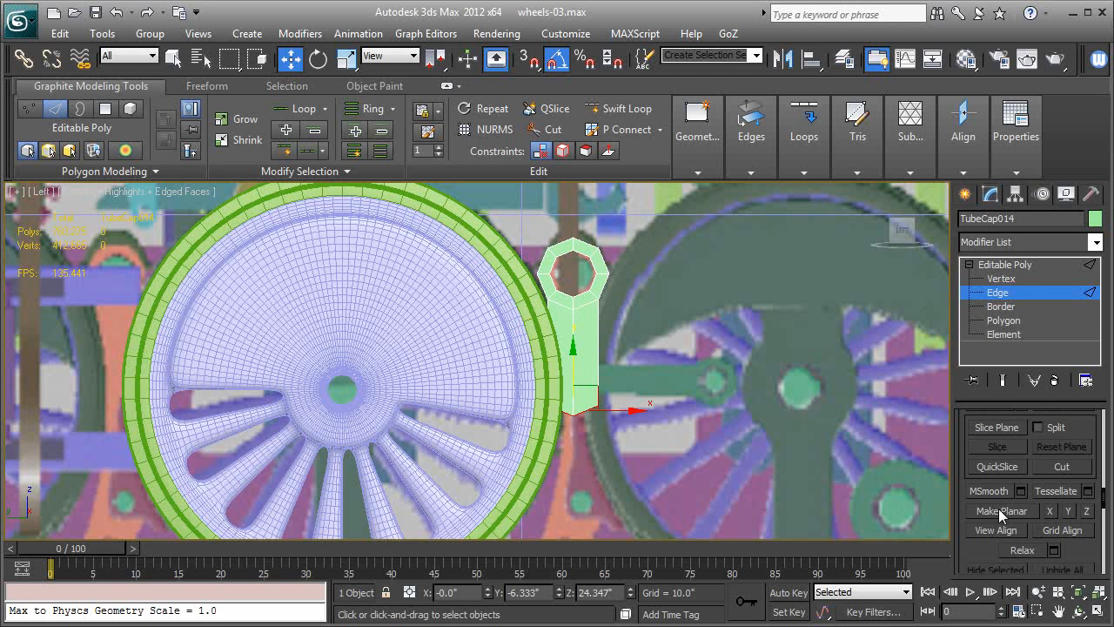
left_click(1069, 511)
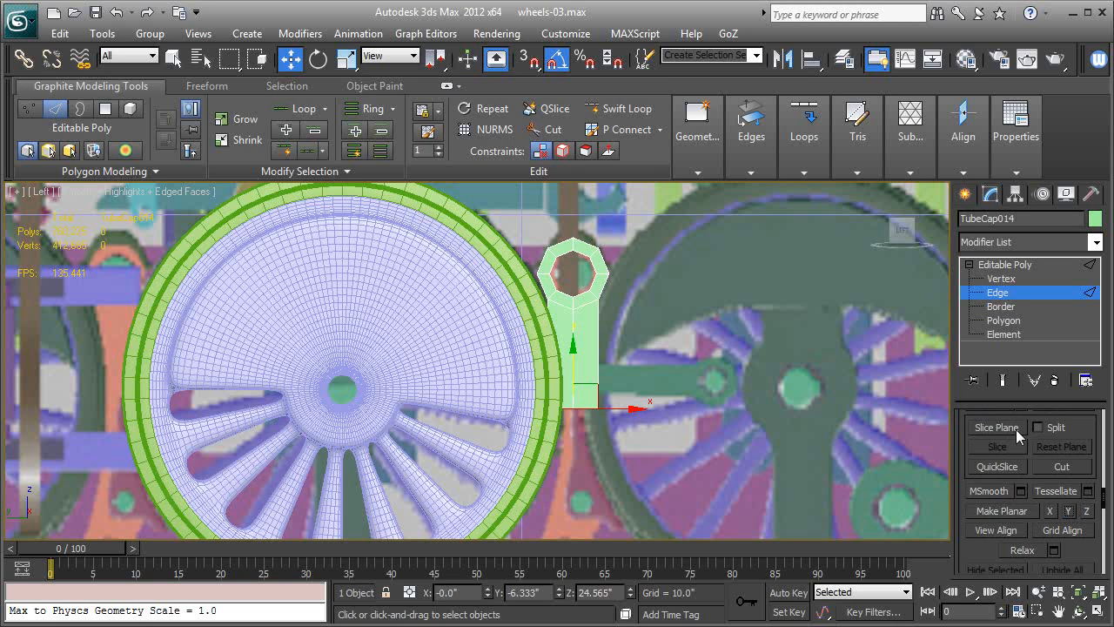
scroll(1045, 449, "up", 10)
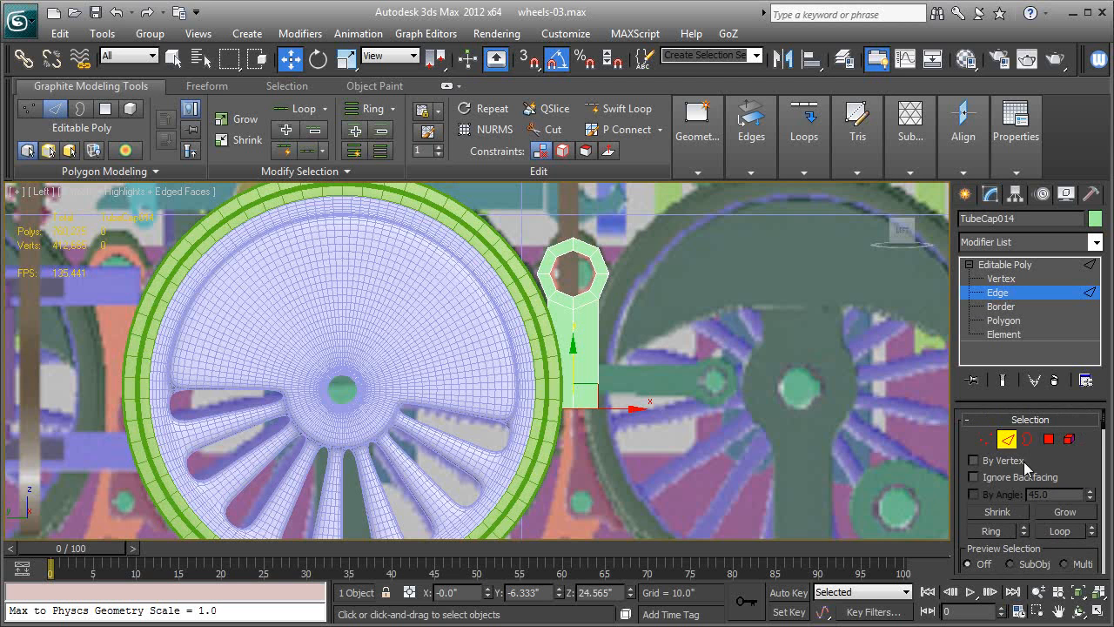
left_click(988, 443)
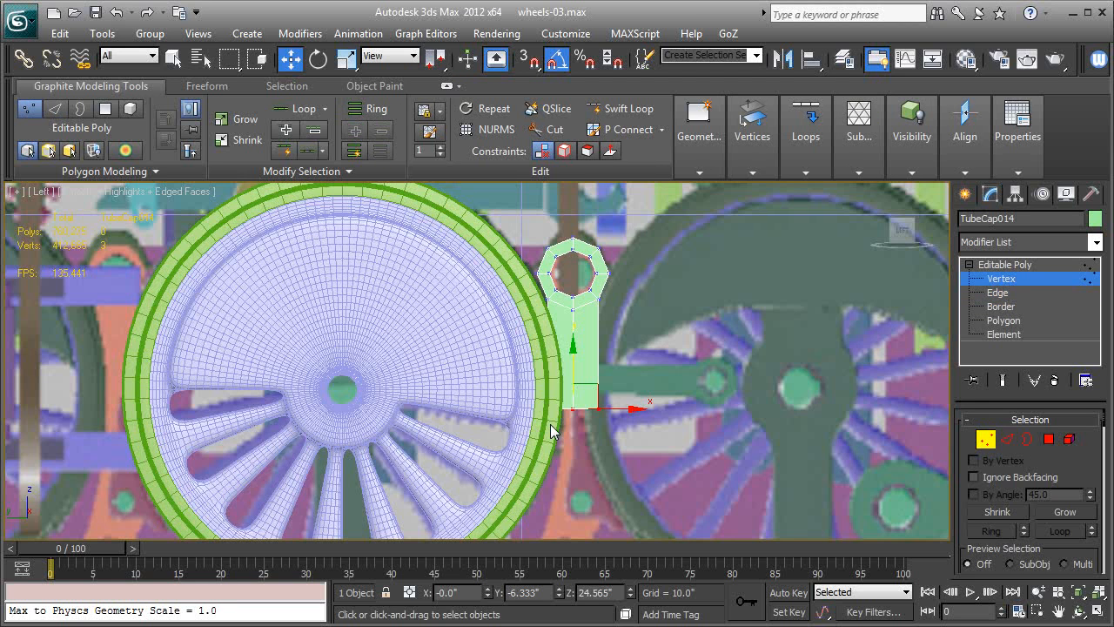
key("r")
mouse_move(644, 413)
left_mouse_down()
mouse_move(607, 414)
mouse_move(636, 414)
left_mouse_up()
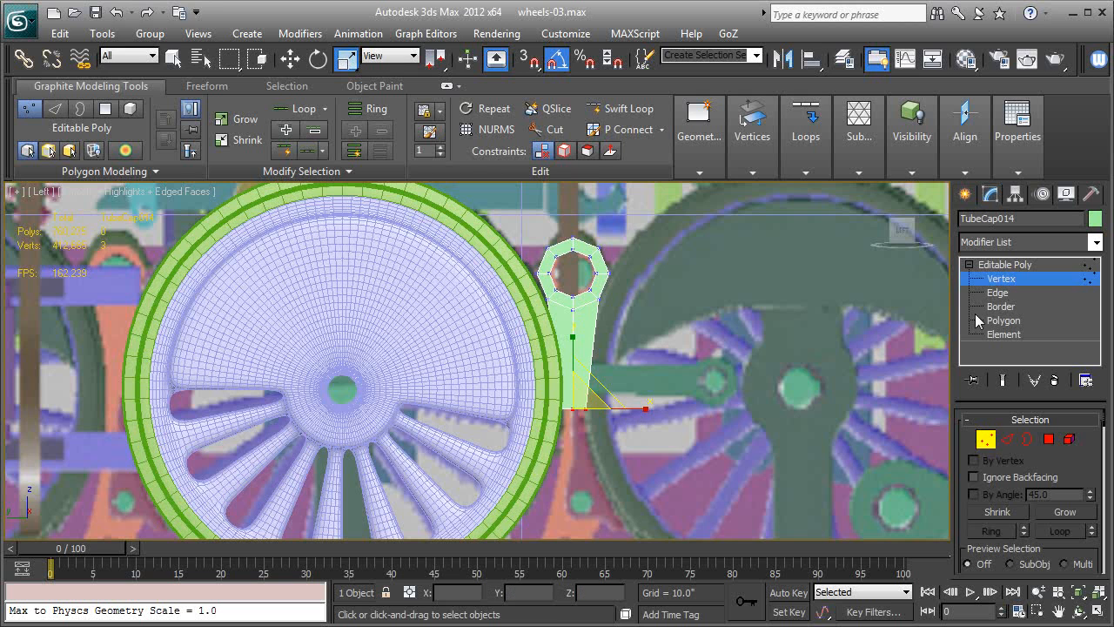
left_click(1003, 265)
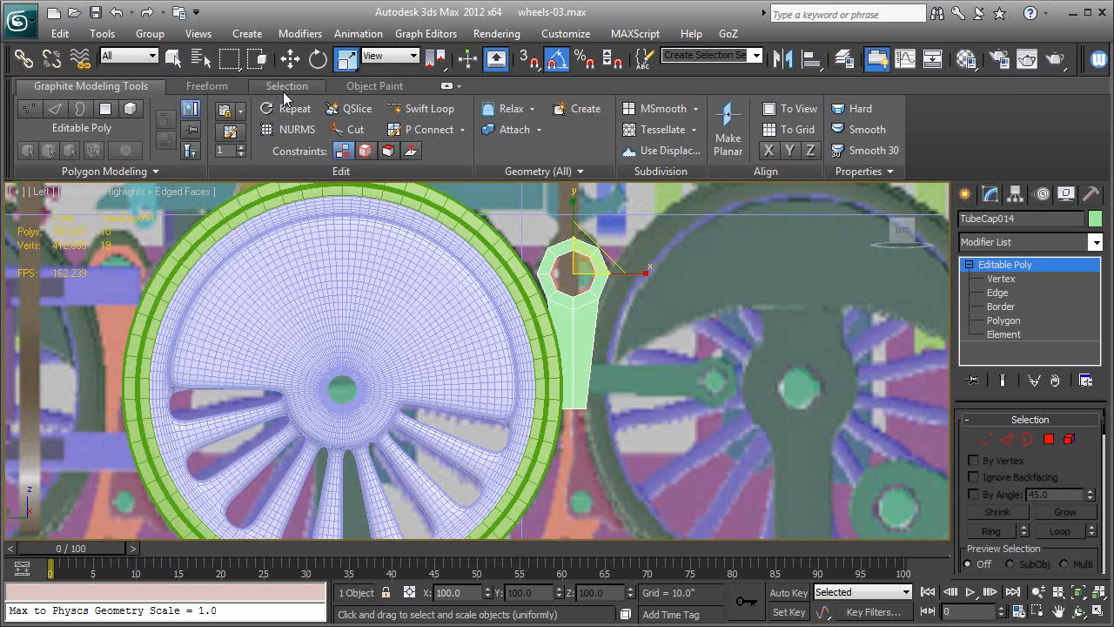
Step: Clone the tapered bracket as one independent copy, about 21.2 inches straight down
left_click(290, 58)
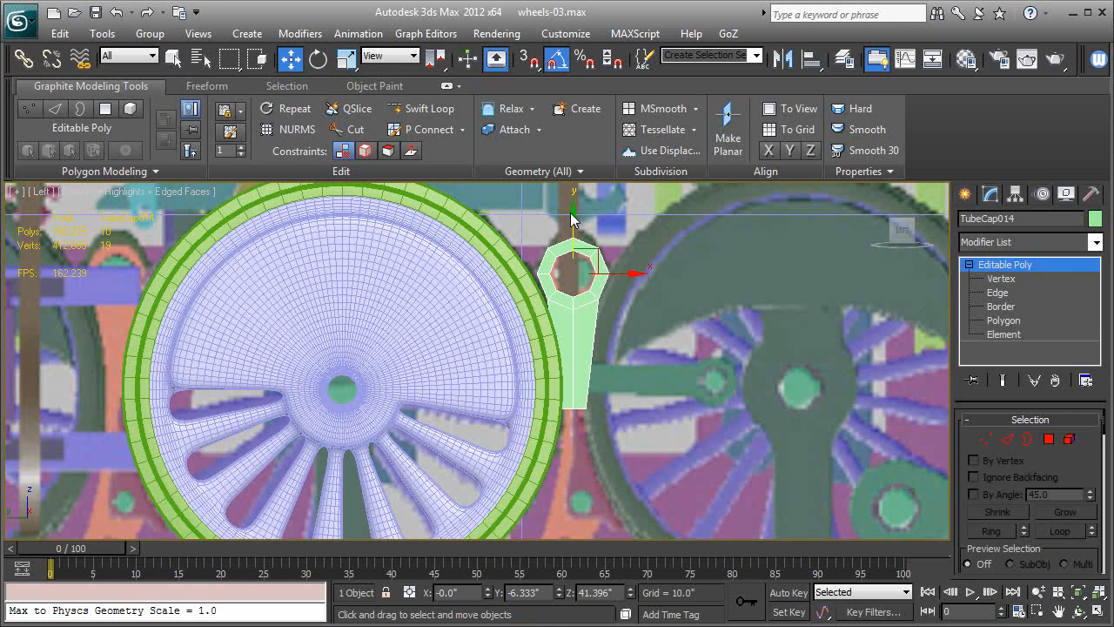
left_click_drag(571, 219, 567, 391, "shift")
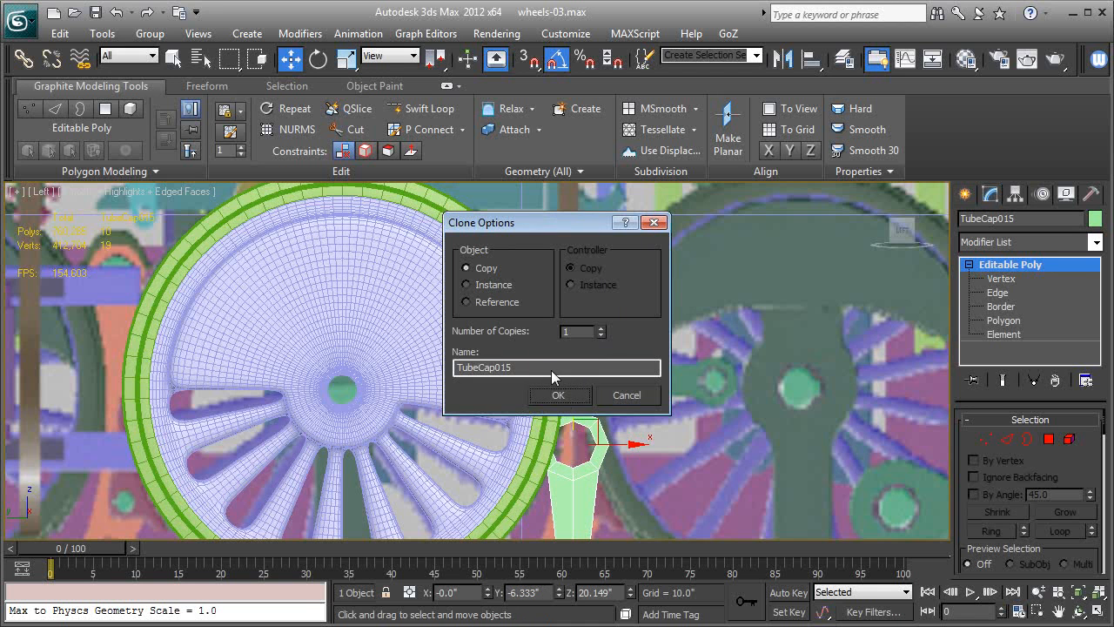
left_click(558, 395)
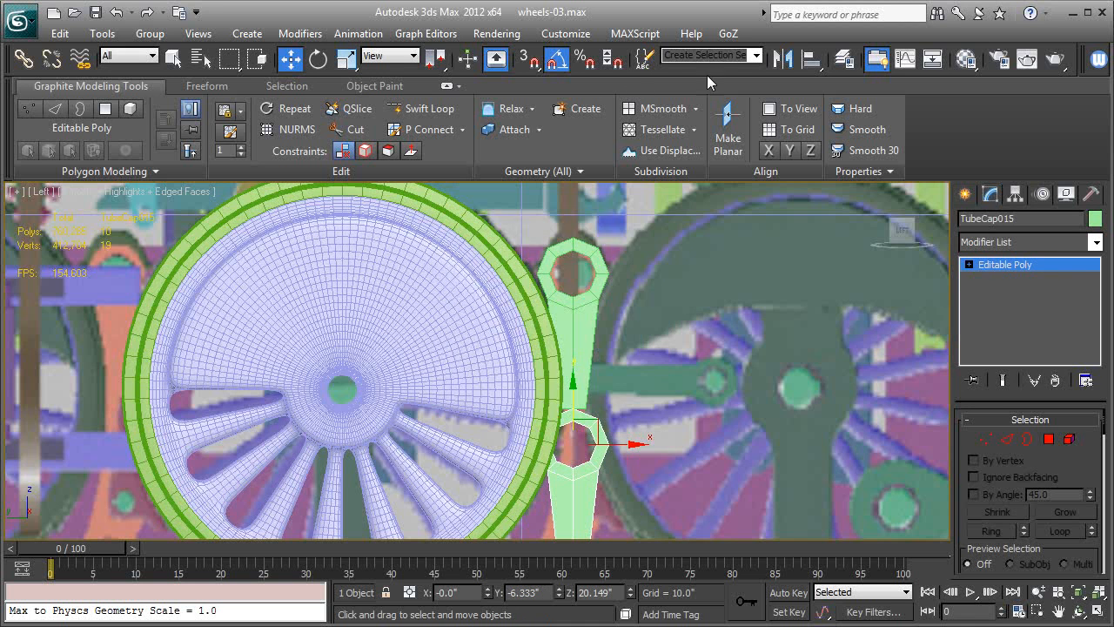
Step: Mirror the copied bracket about the Y axis with No Clone and move it down about 12.3 inches so the narrow ends meet
left_click(782, 58)
left_click_drag(540, 173, 761, 230)
left_click(742, 295)
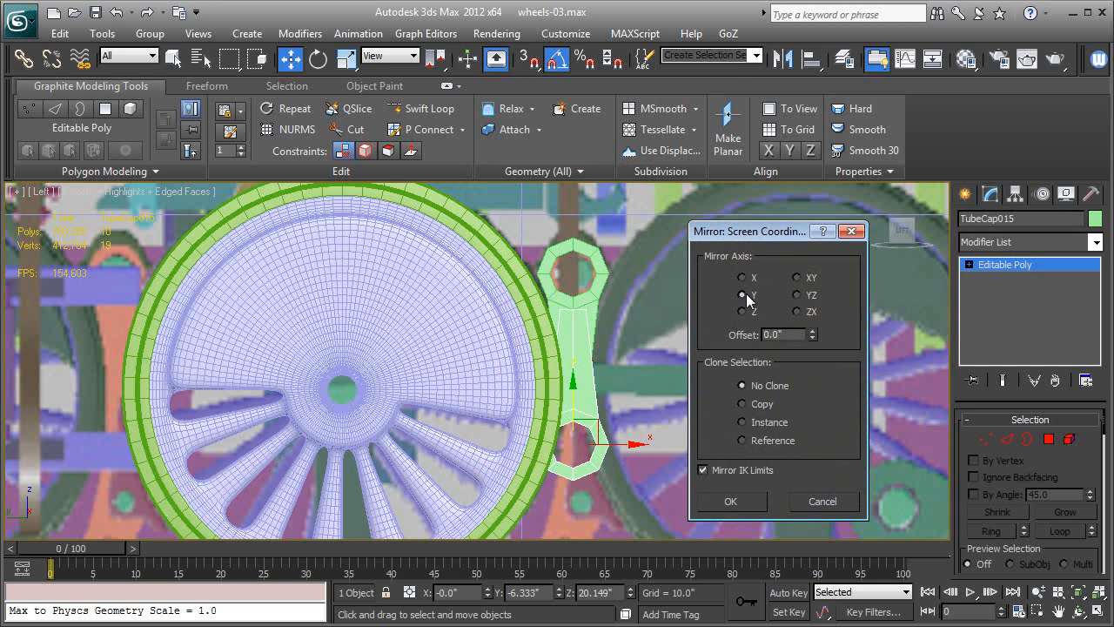
left_click(733, 503)
left_click_drag(577, 398, 578, 497)
middle_click_drag(662, 366, 667, 289)
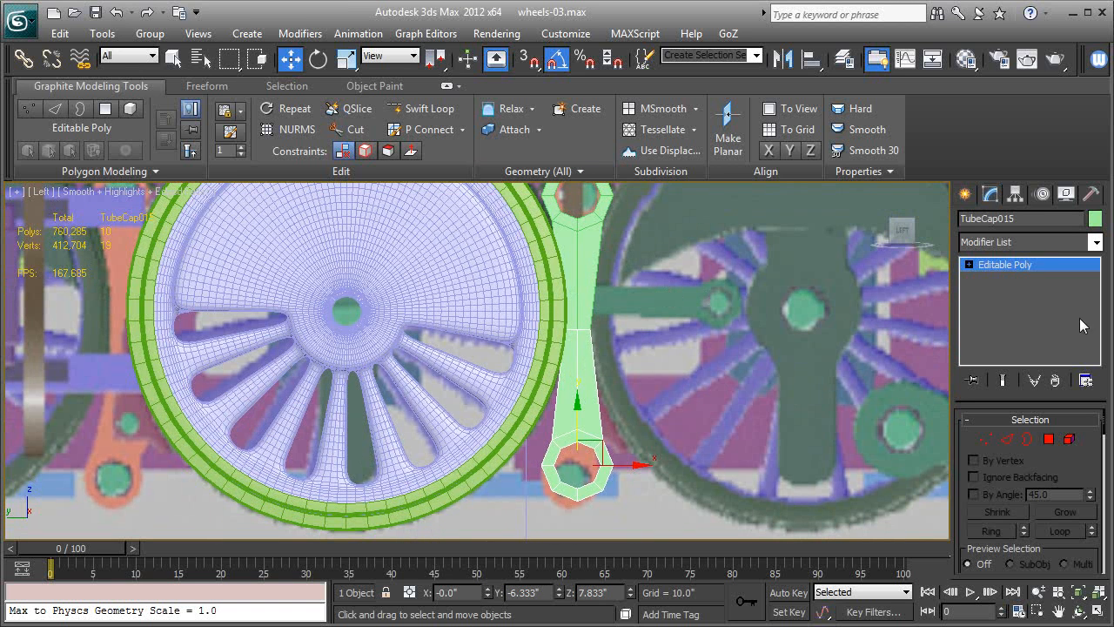
Step: Attach the upper bracket half to the mirrored lower half
scroll(1042, 512, "down", 5)
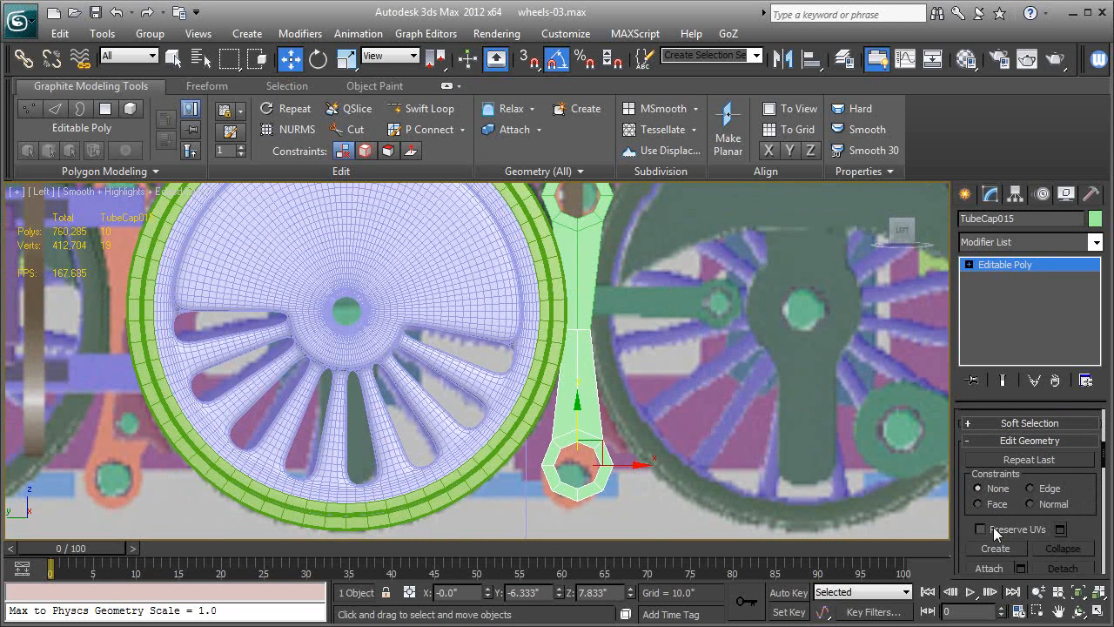
left_click(1002, 571)
left_click(578, 287)
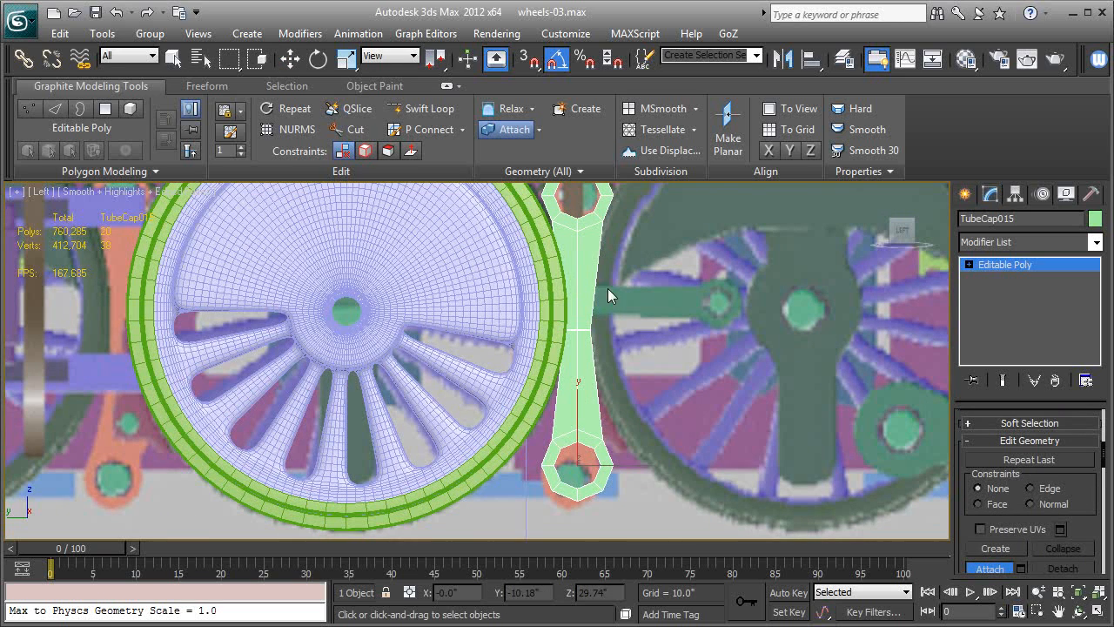
Step: Weld the three pairs of coincident vertices at the seam where the two bracket halves meet
left_click(968, 263)
left_click(1000, 279)
right_click(487, 302)
left_click(512, 321)
scroll(576, 332, "up", 5)
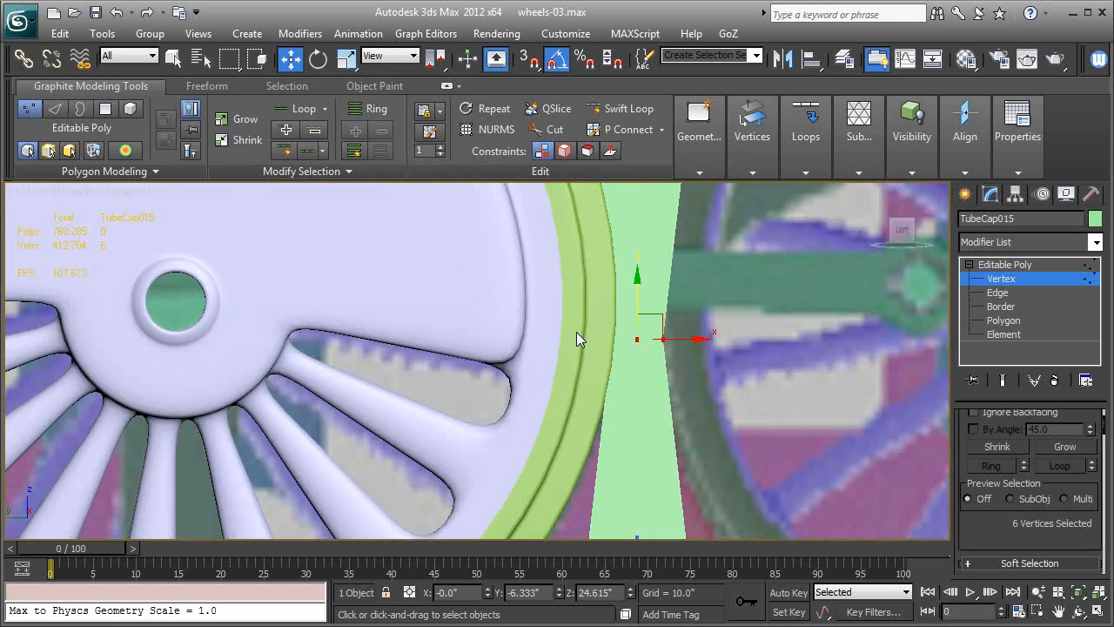
key("F3")
left_click_drag(590, 295, 623, 352)
scroll(997, 491, "down", 4)
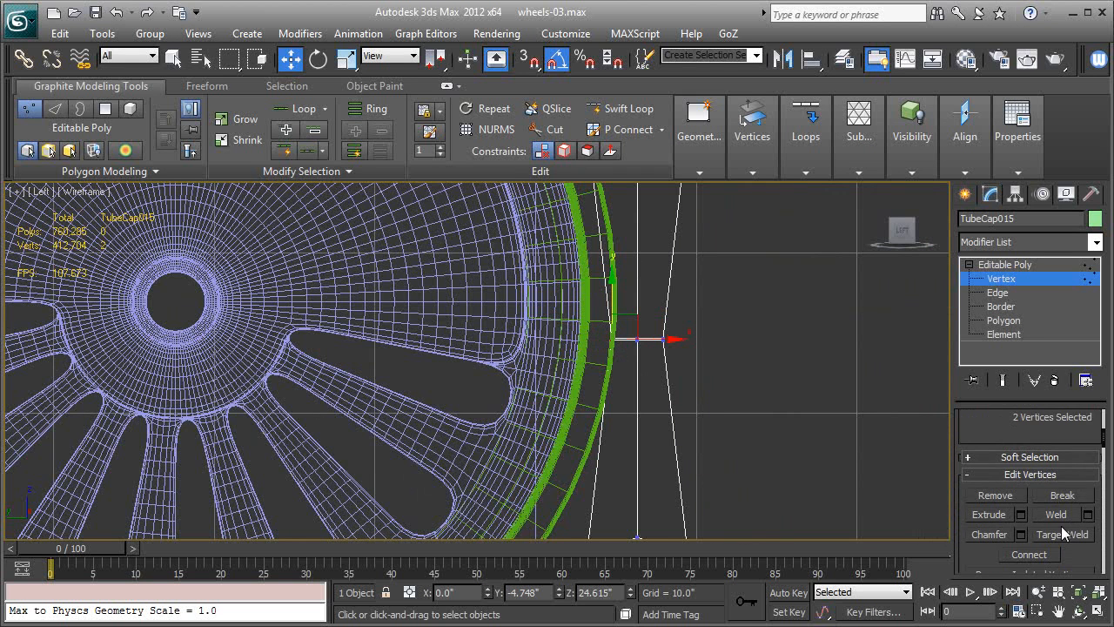
left_click(1060, 516)
left_click_drag(647, 321, 640, 350)
left_click(1056, 518)
left_click_drag(736, 299, 648, 374)
left_click(1056, 515)
scroll(597, 338, "down", 5)
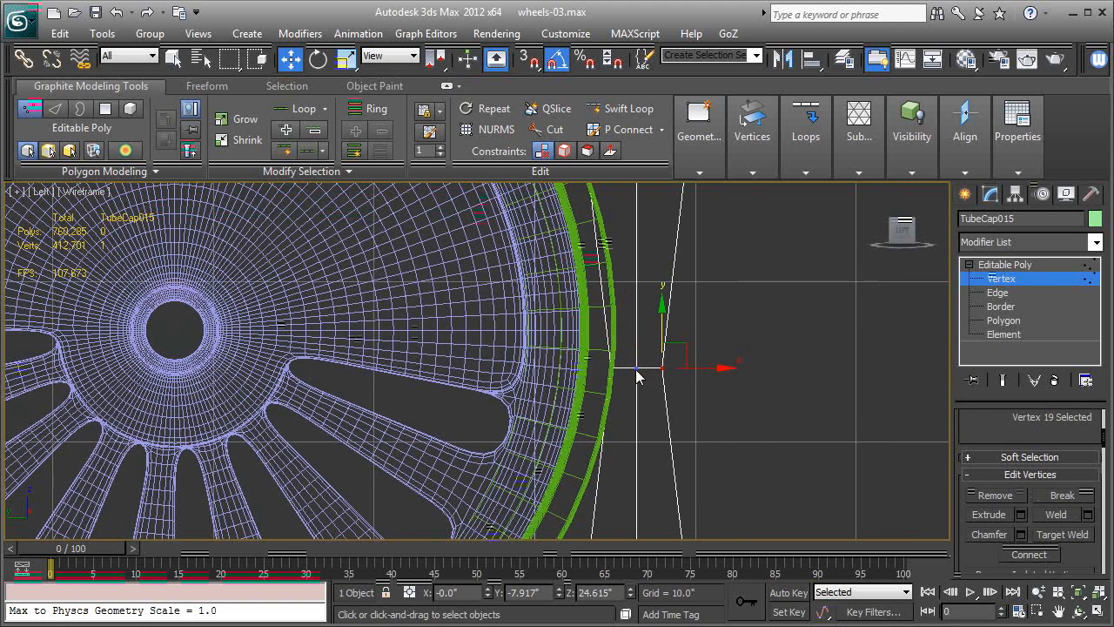
key("F3")
key("F3")
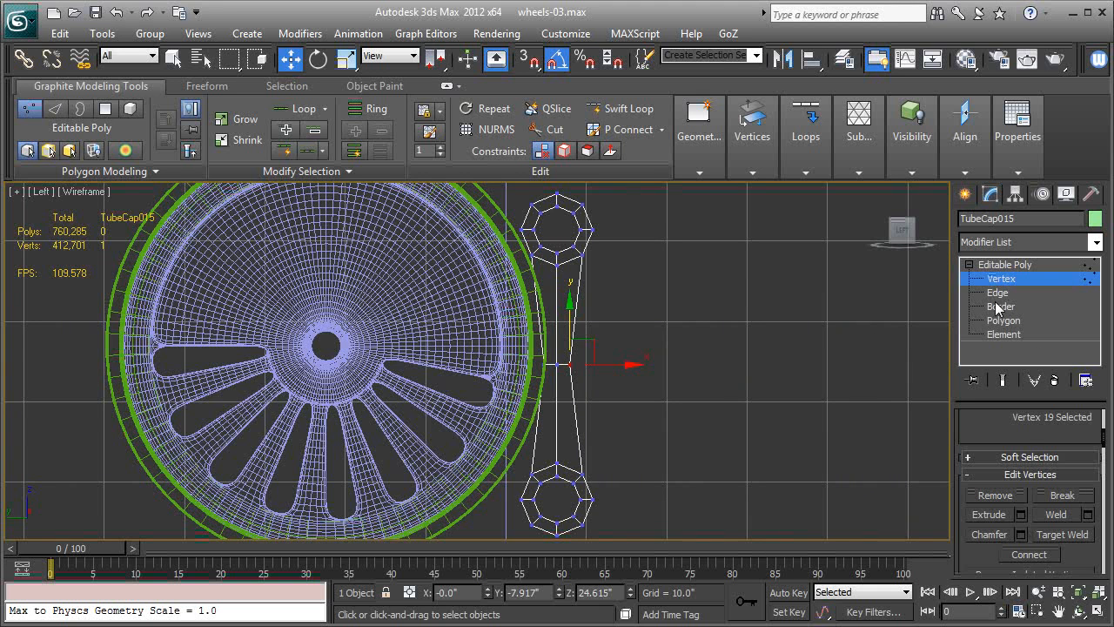
Step: Connect the long edges of both arm halves to add a row of edges across the middle of each
left_click(998, 292)
left_click_drag(510, 436, 689, 443, "ctrl")
key("ctrl+shift+e")
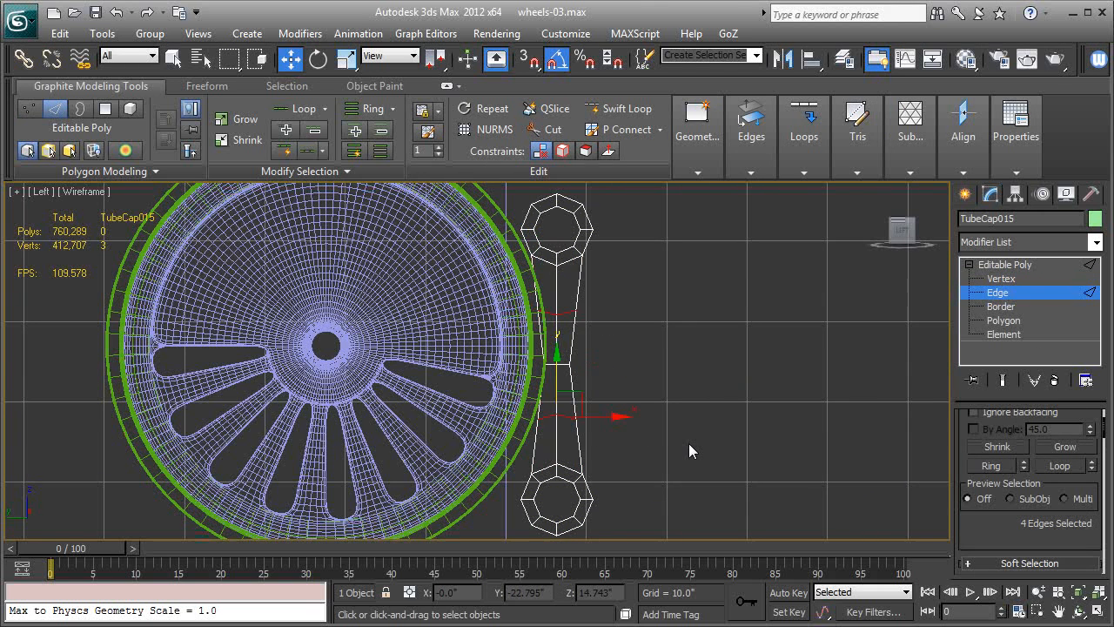
middle_click_drag(678, 426, 733, 377)
key("F3")
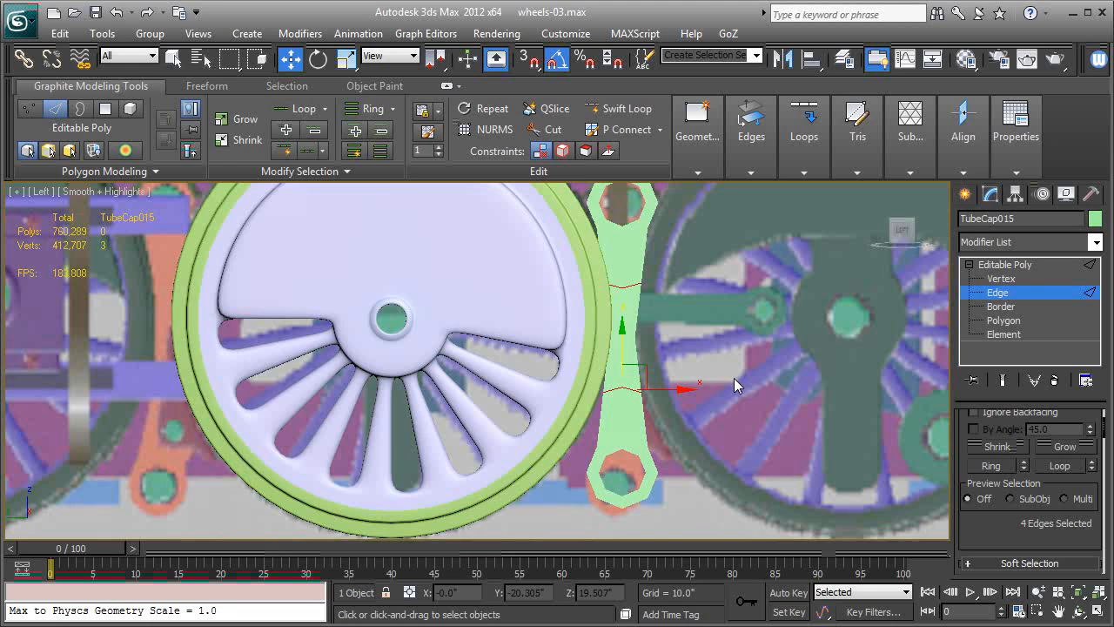
Step: Move the lower ring's 16 vertices down about 1.5 inches to match the hole in the blueprint
key("1")
left_click_drag(698, 515, 550, 414)
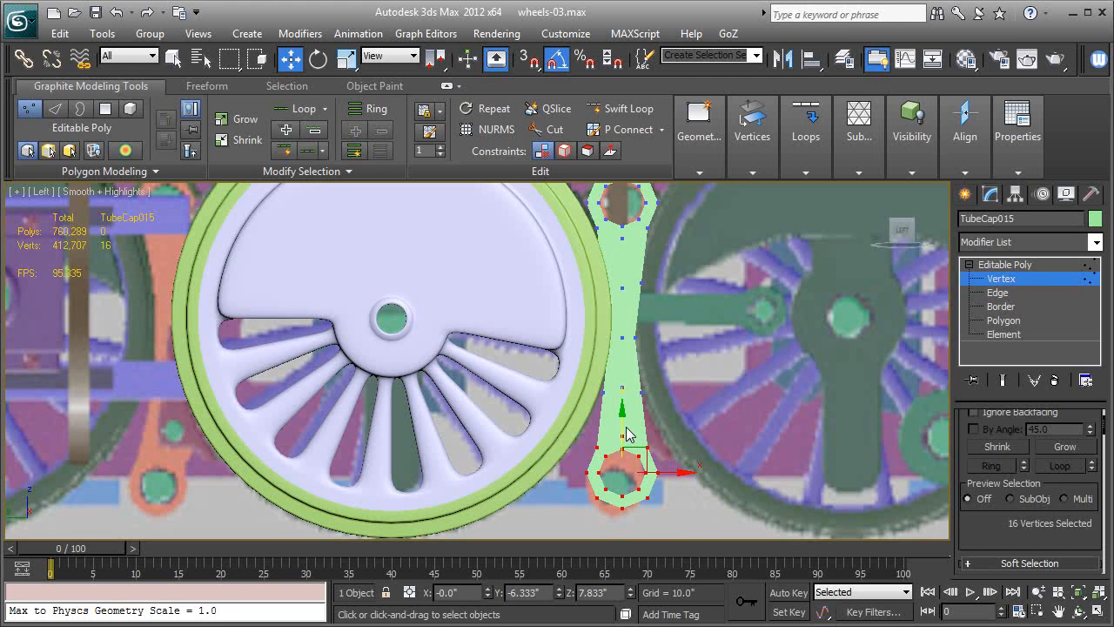
left_click_drag(621, 429, 624, 439)
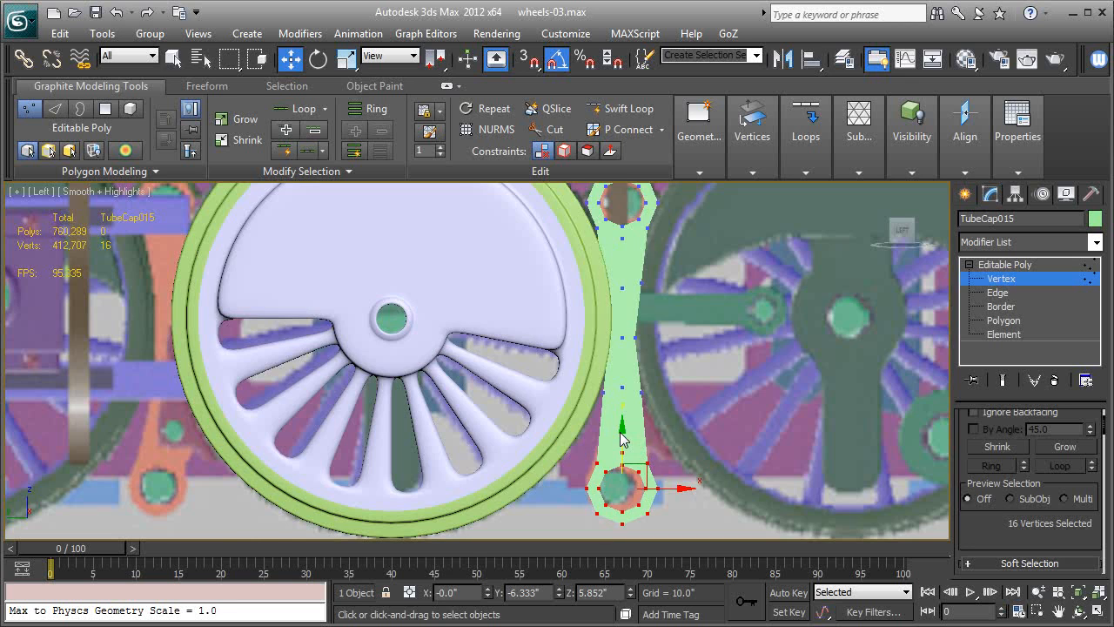
key("F3")
key("F3")
key("F3")
key("F3")
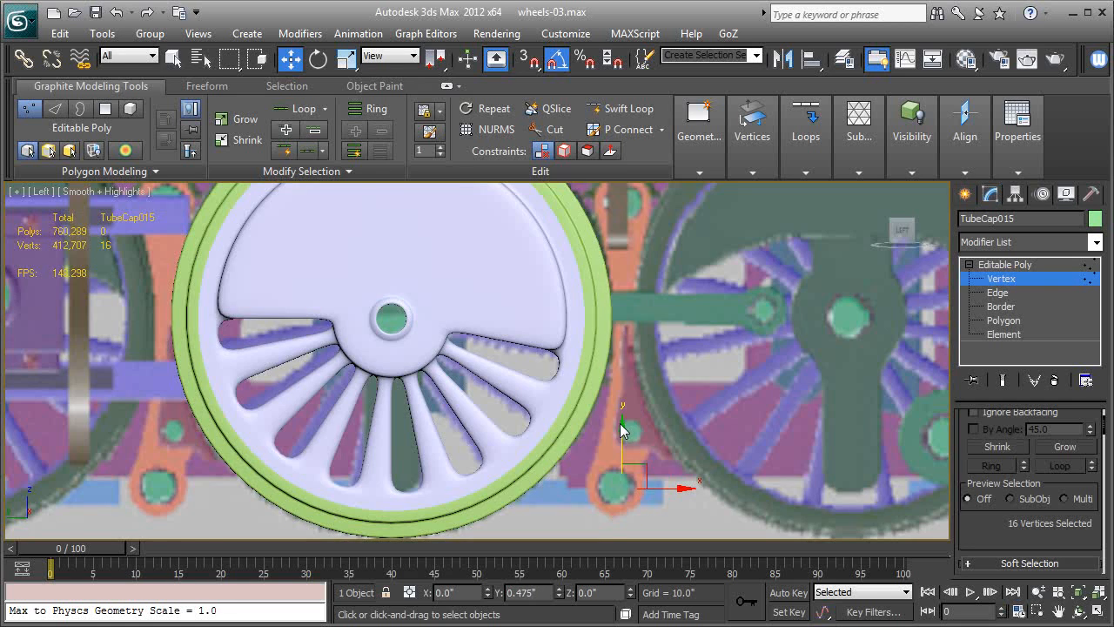
left_click_drag(620, 423, 618, 423)
key("F3")
key("F3")
left_click_drag(683, 485, 678, 486)
key("F3")
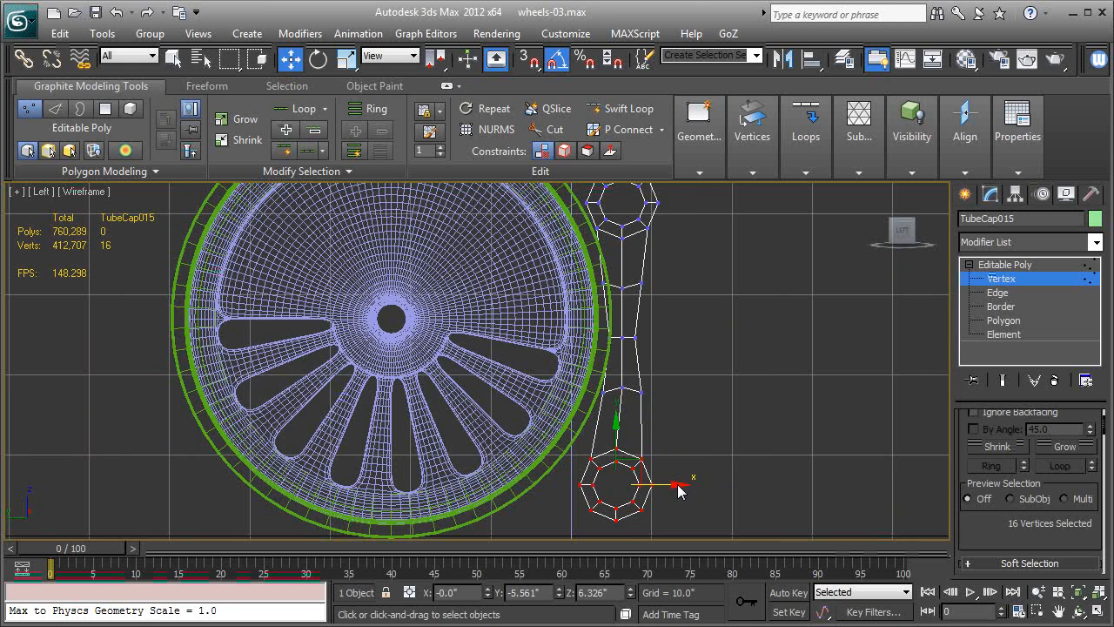
Step: Try a Bend modifier on the whole bracket with the Y bend axis and an angle of 14
left_click(1008, 264)
left_click(1013, 242)
key("b")
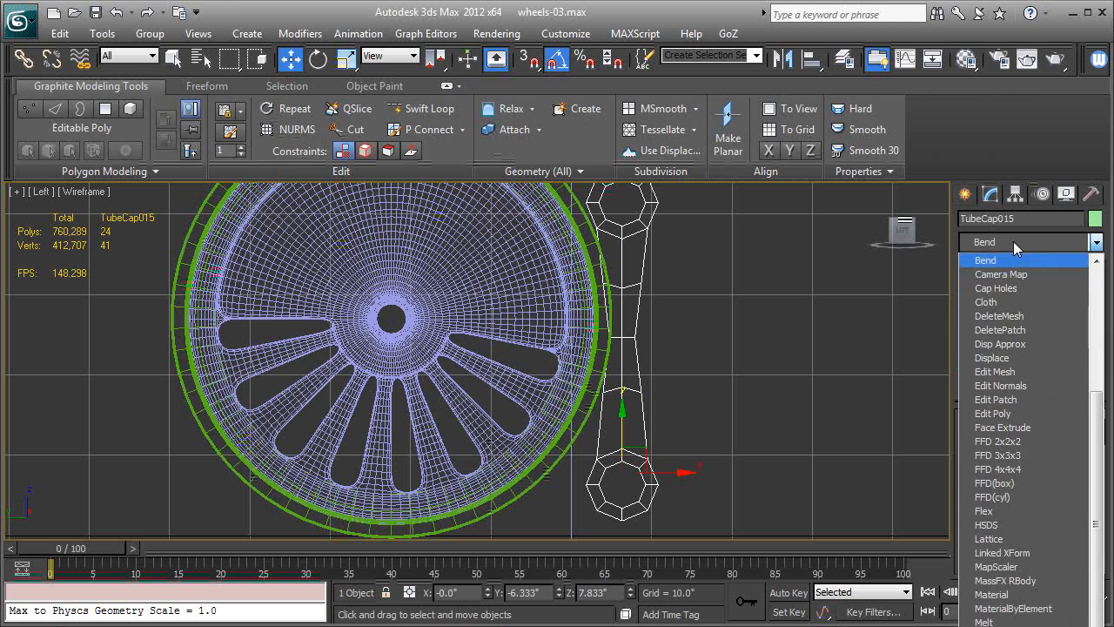
left_click(1010, 263)
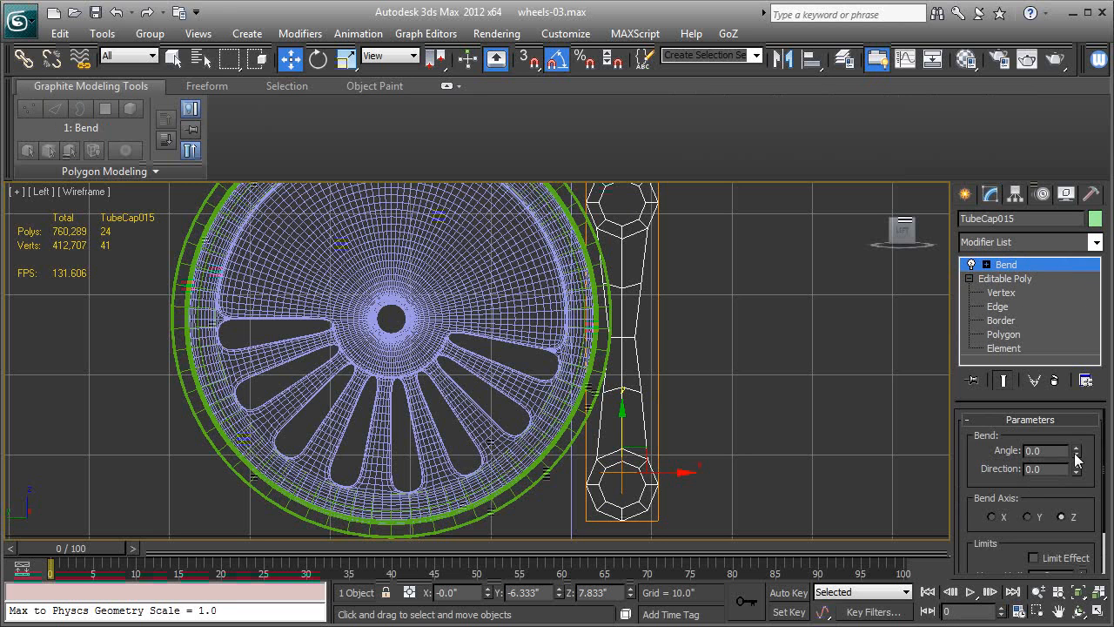
left_click_drag(1077, 454, 1073, 435)
left_click(993, 516)
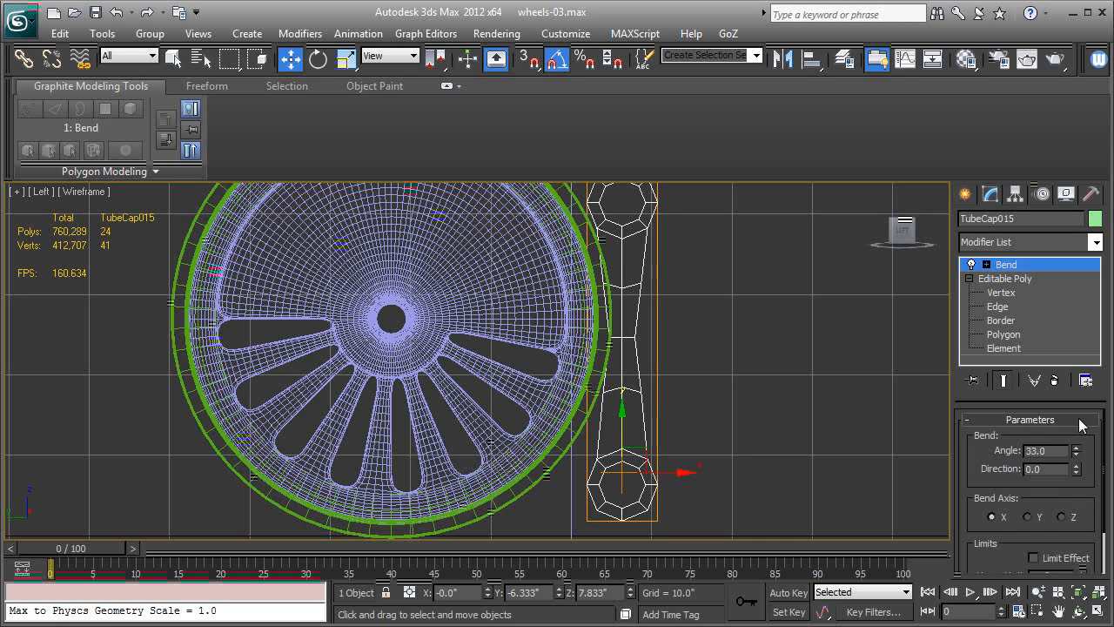
left_click(1033, 517)
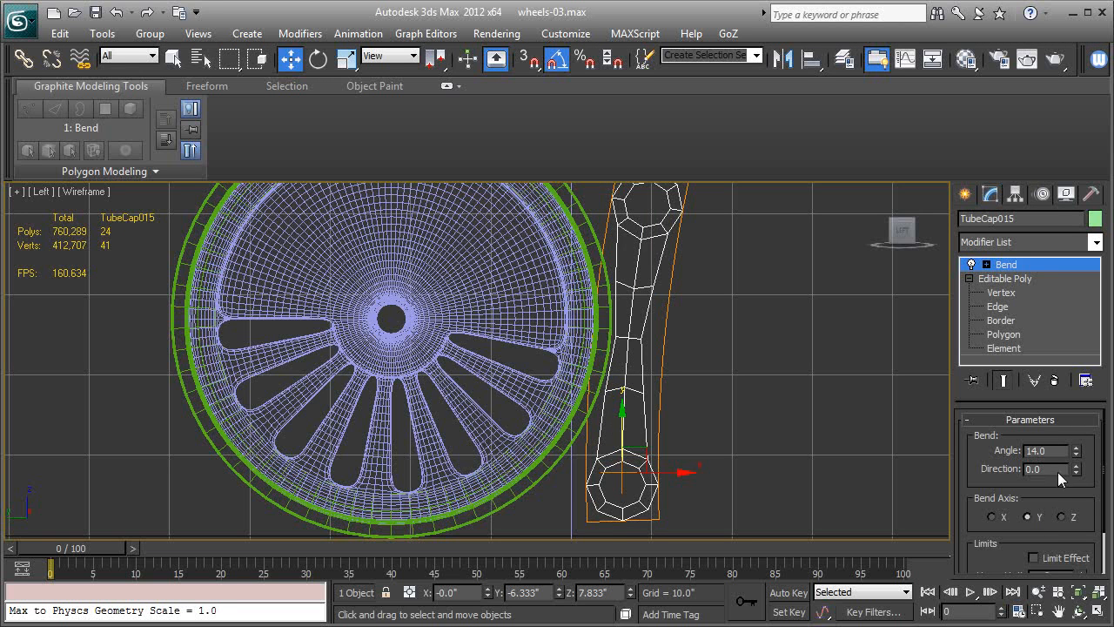
Step: Turn off the Bend modifier and centre the bracket's pivot to the object
left_click(998, 278)
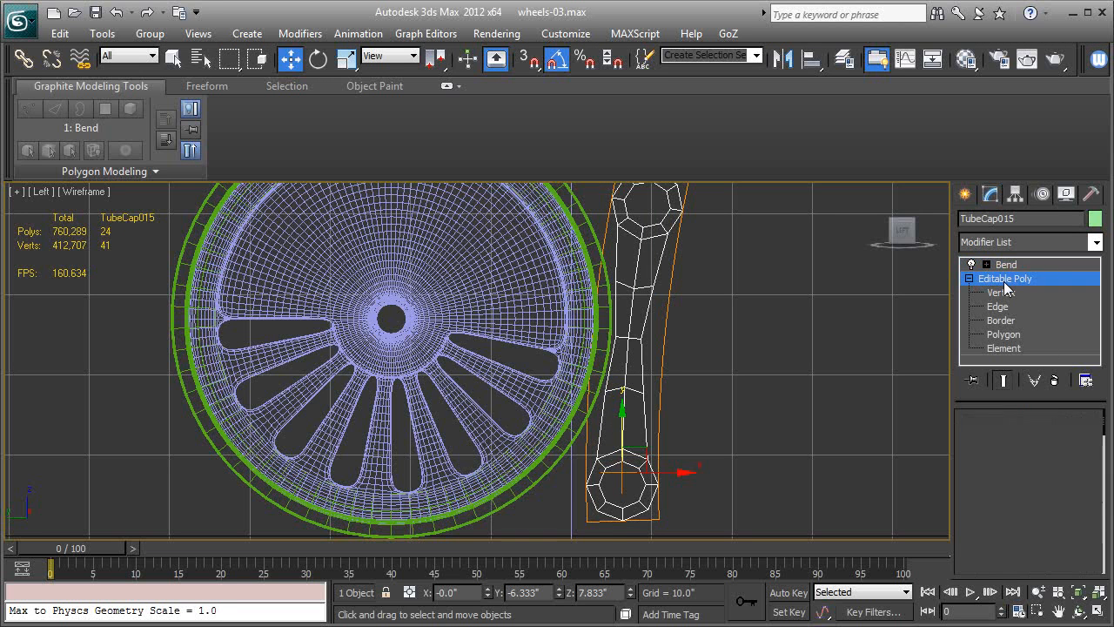
left_click(1015, 196)
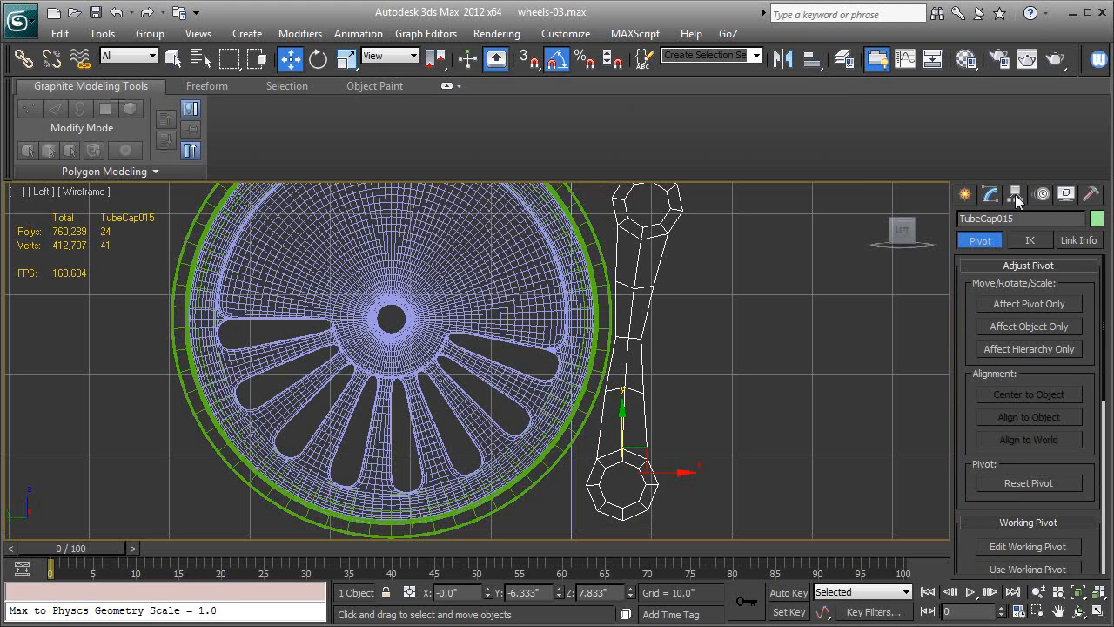
left_click(990, 195)
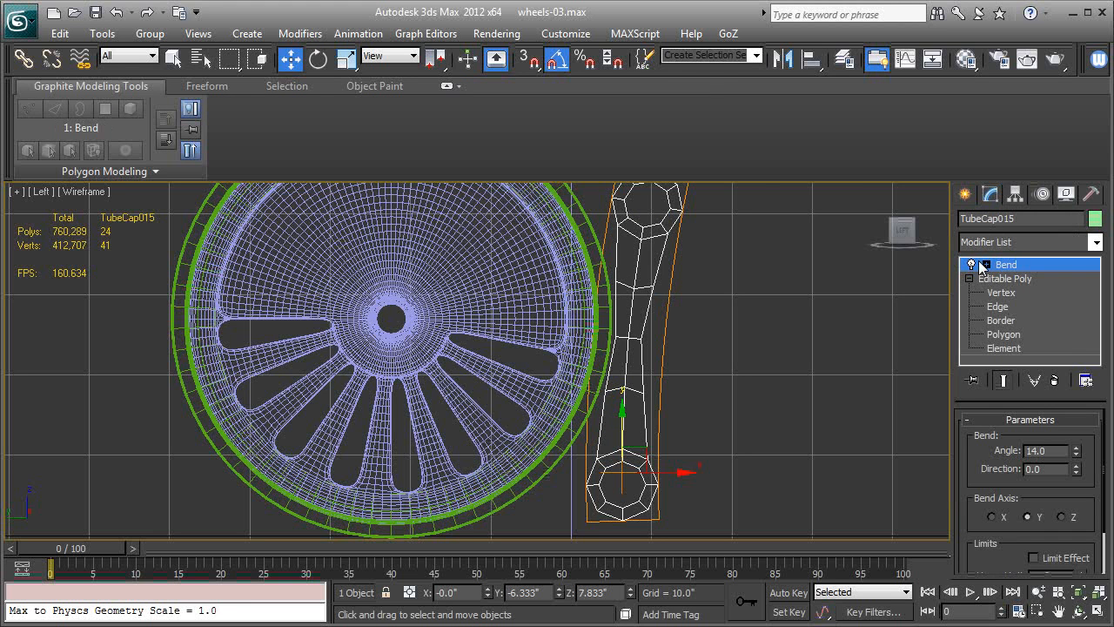
left_click(972, 264)
left_click(1001, 278)
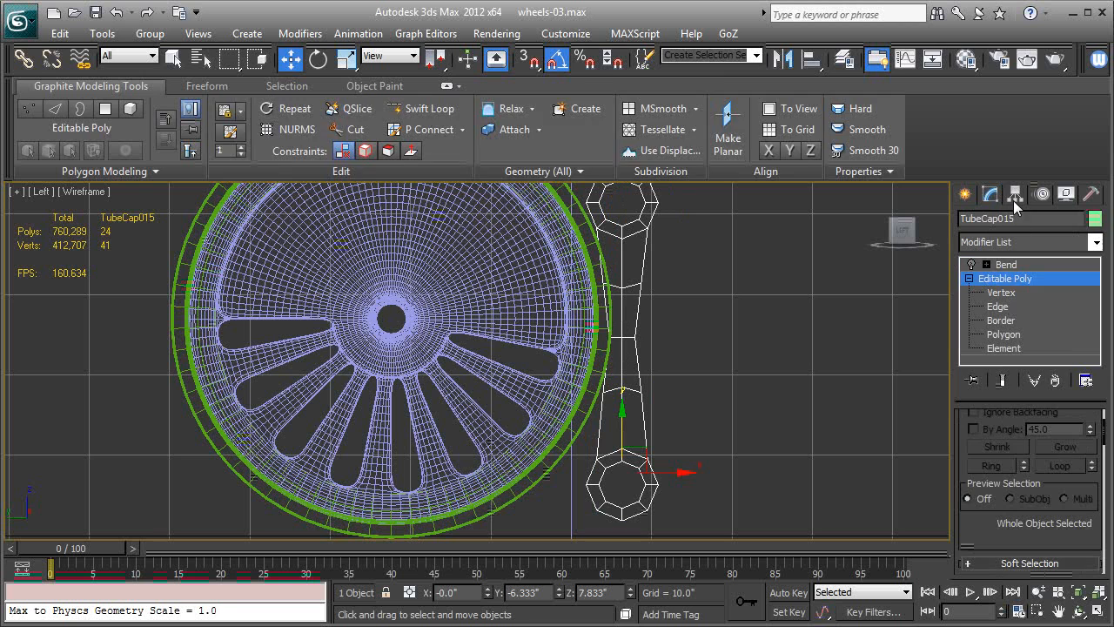
left_click(1014, 197)
left_click(1008, 307)
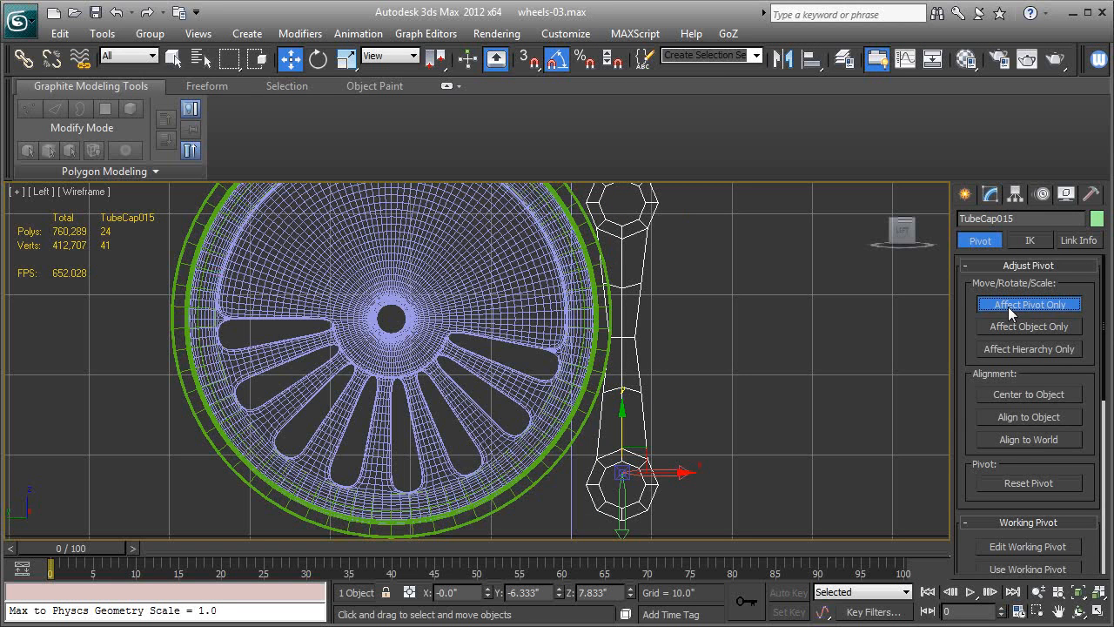
left_click(1010, 393)
left_click(1017, 305)
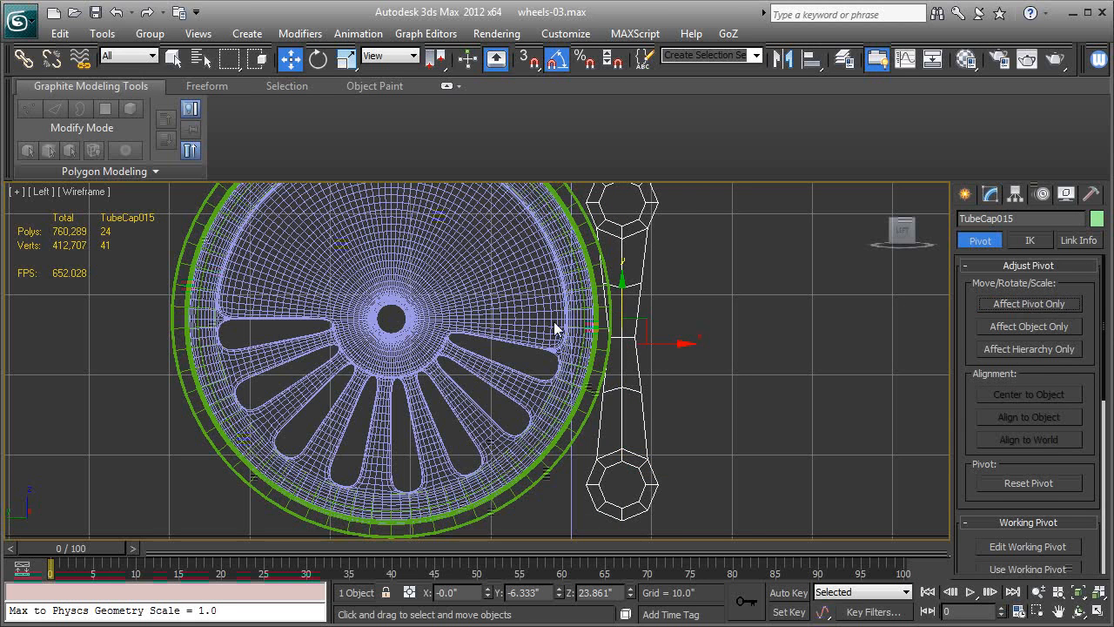
Step: Delete the disabled Bend modifier from the bracket
left_click(990, 195)
right_click(1012, 272)
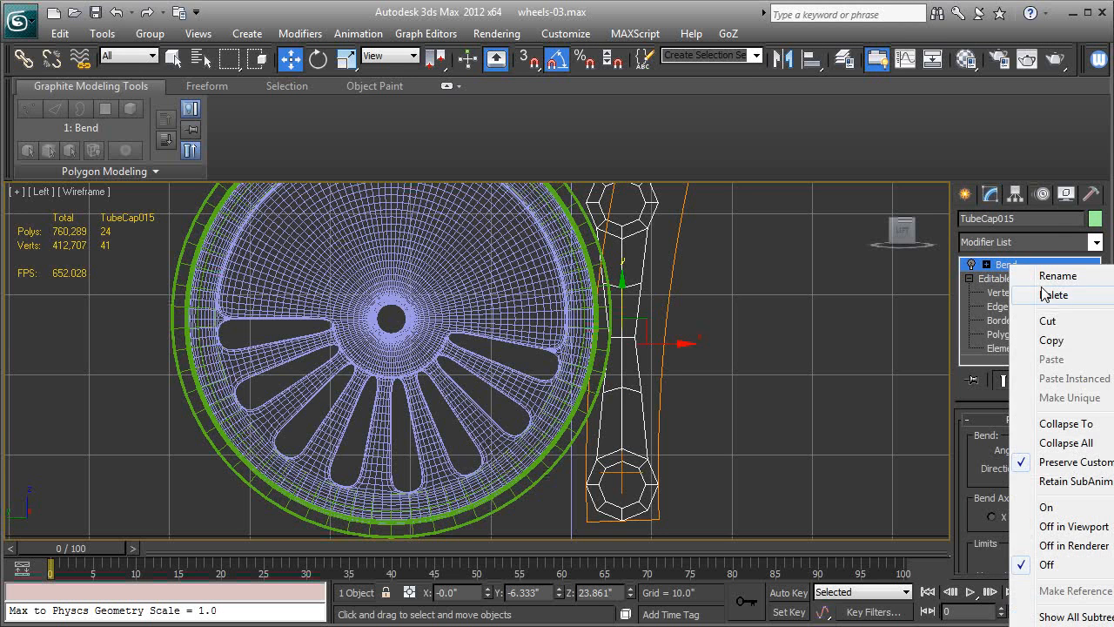
left_click(988, 293)
Step: Apply a new Bend modifier to the bracket with the Y bend axis and an angle of -9.5
left_click(1033, 243)
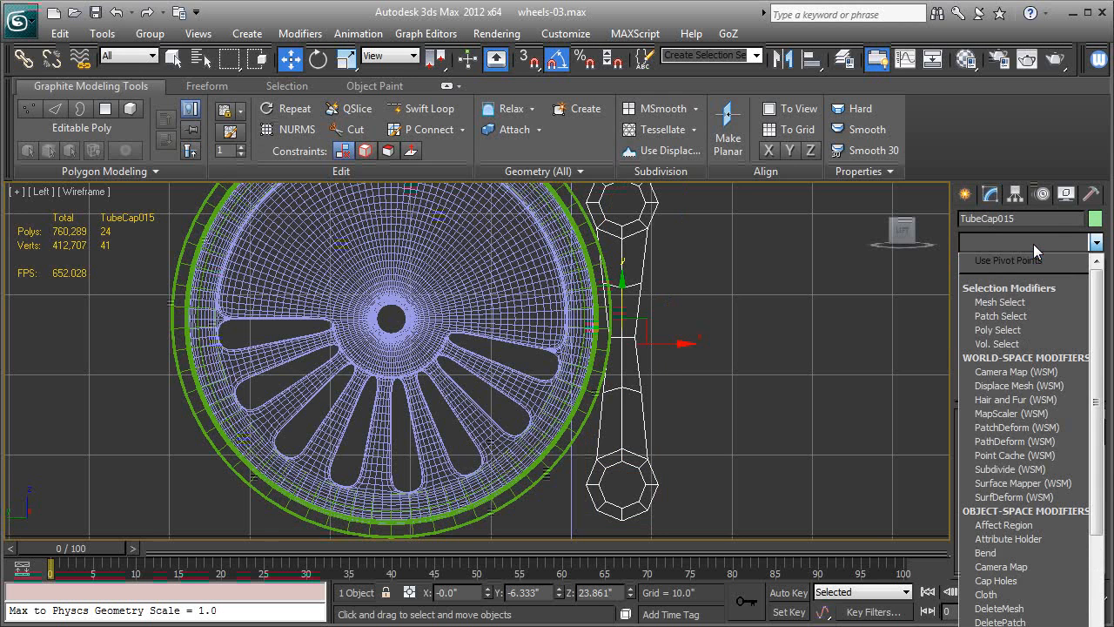
key("b")
left_click(1027, 263)
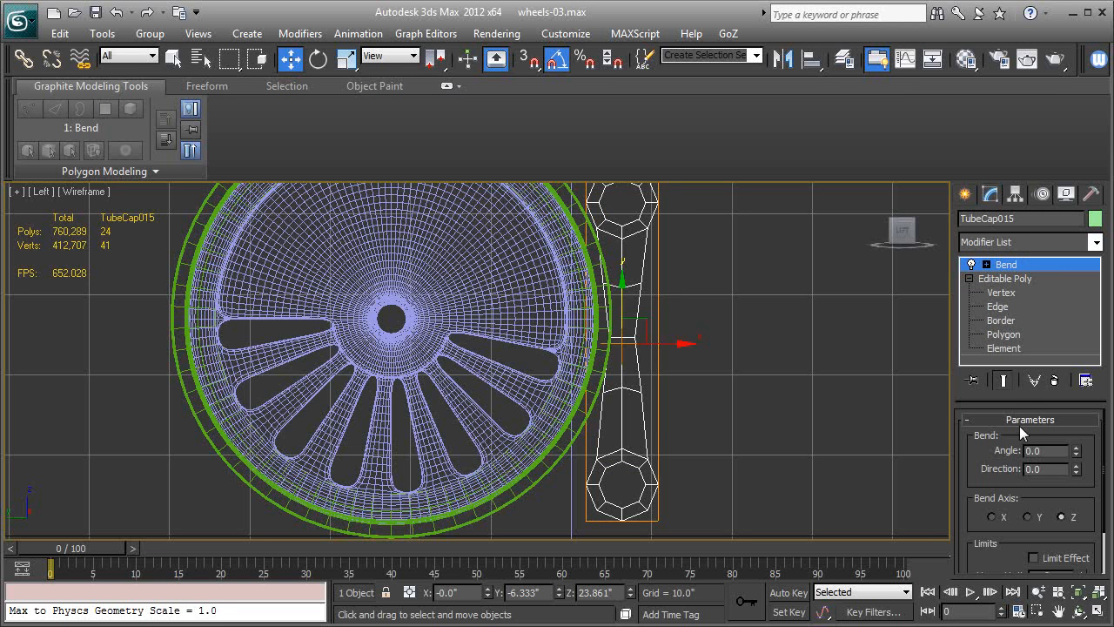
left_click(1028, 517)
left_click_drag(1078, 450, 1079, 470)
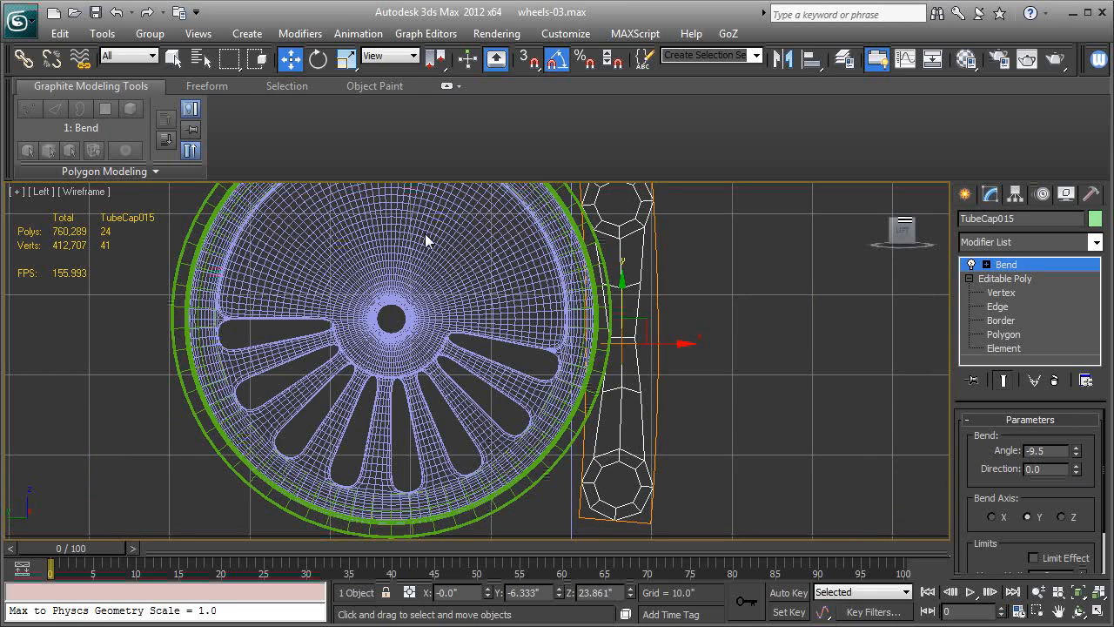
key("F3")
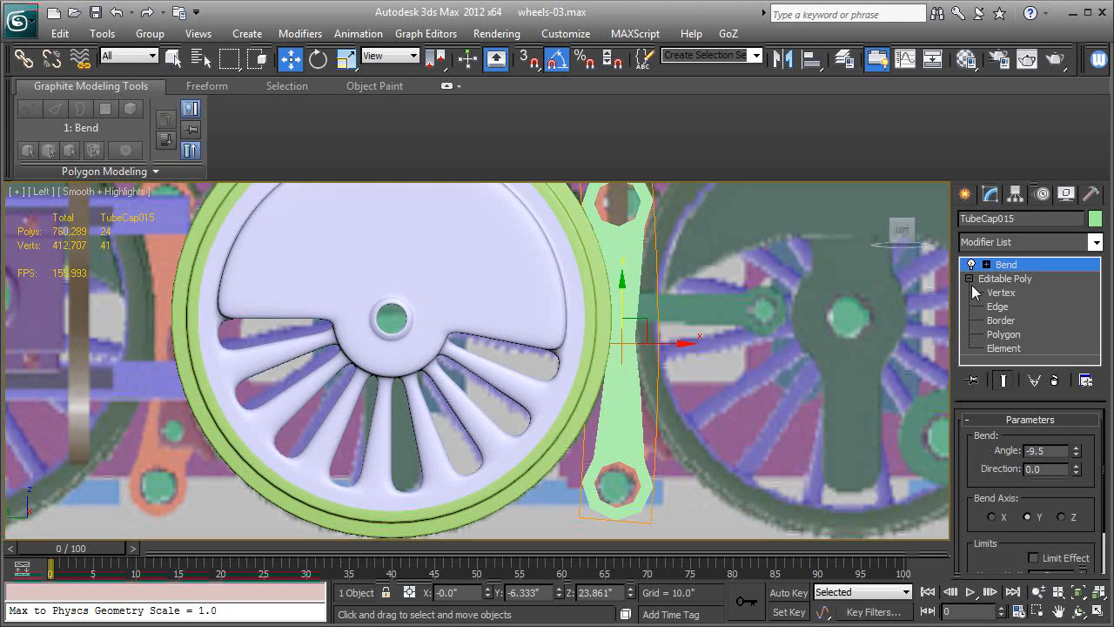
Step: Collapse the Bend into the Editable Poly and shift the bracket about 0.2 inches away from the modelled wheel to match the blueprint
right_click(1014, 265)
left_click(1072, 422)
left_click_drag(667, 346, 671, 345)
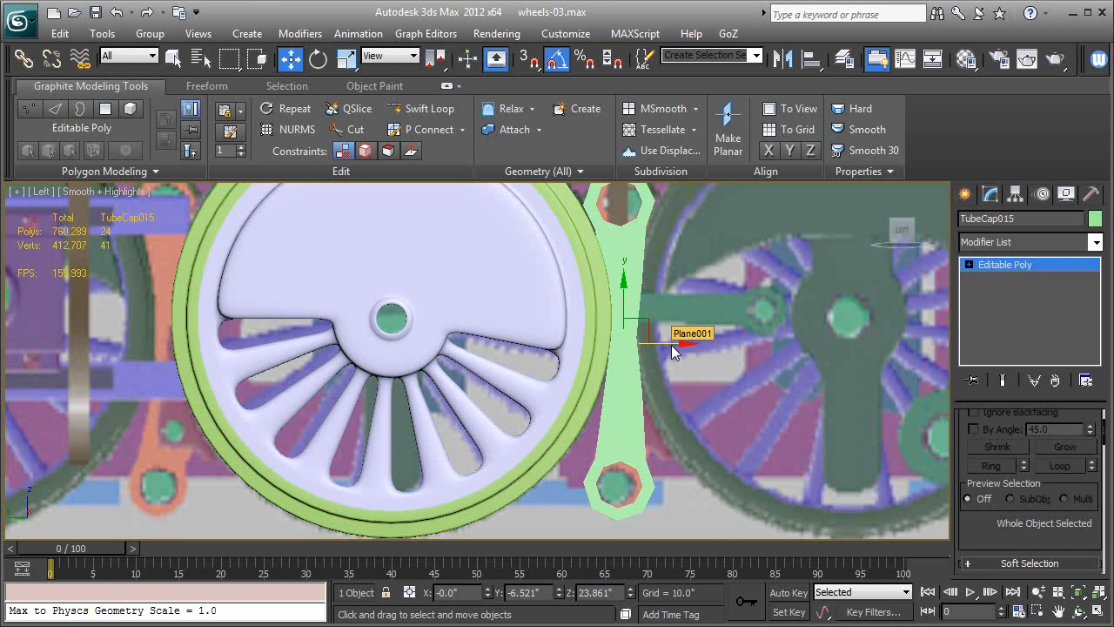
Step: Move the bracket out along the world X axis to about -36.25 inches, level with the wheel, and return to the Left view
key("p")
middle_click_drag(671, 345, 626, 439)
scroll(601, 384, "up", 5)
middle_click_drag(573, 394, 530, 363, "alt")
left_click_drag(446, 324, 623, 418)
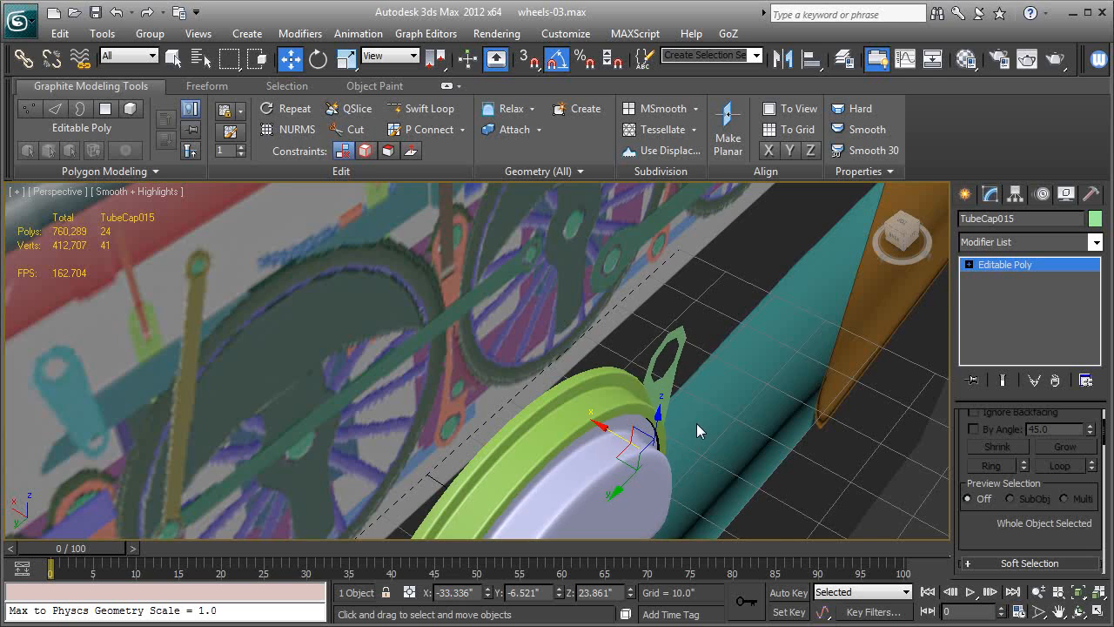
middle_click_drag(696, 423, 723, 436, "alt")
left_click_drag(630, 422, 667, 443)
middle_click_drag(667, 443, 568, 288, "alt")
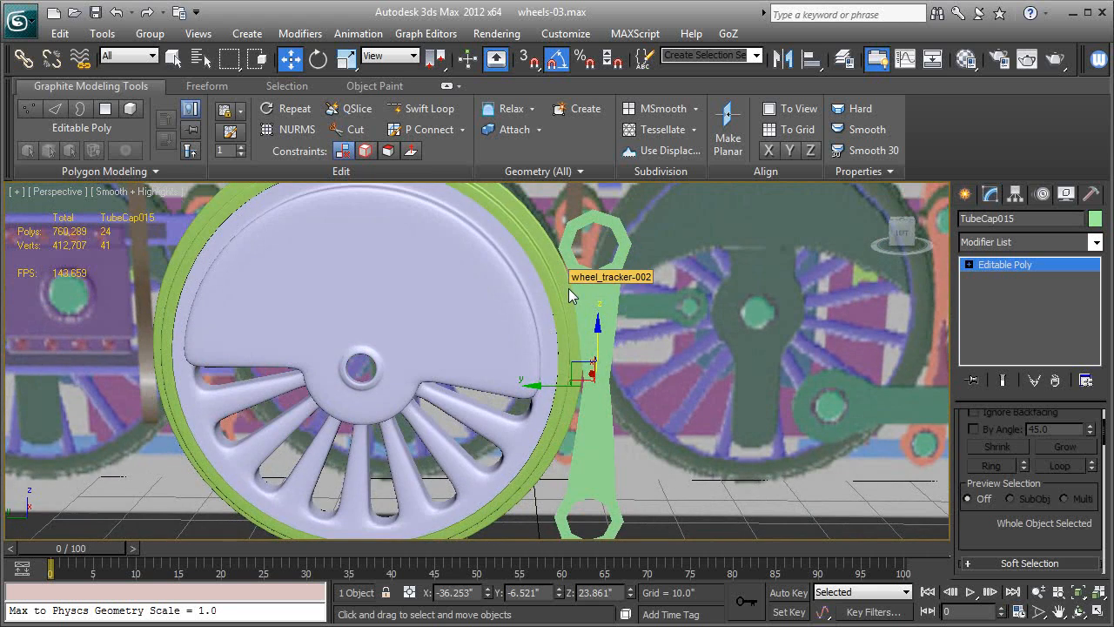
key("l")
key("z")
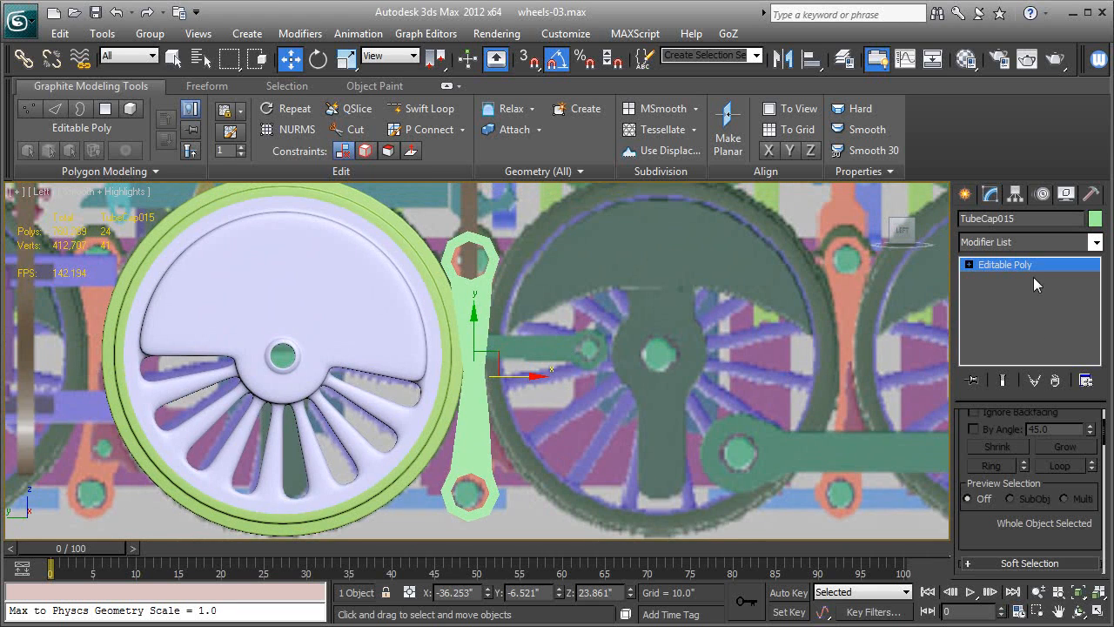
Step: Add a TurboSmooth modifier to the bracket and show its edged faces in the Perspective view
left_click(1012, 240)
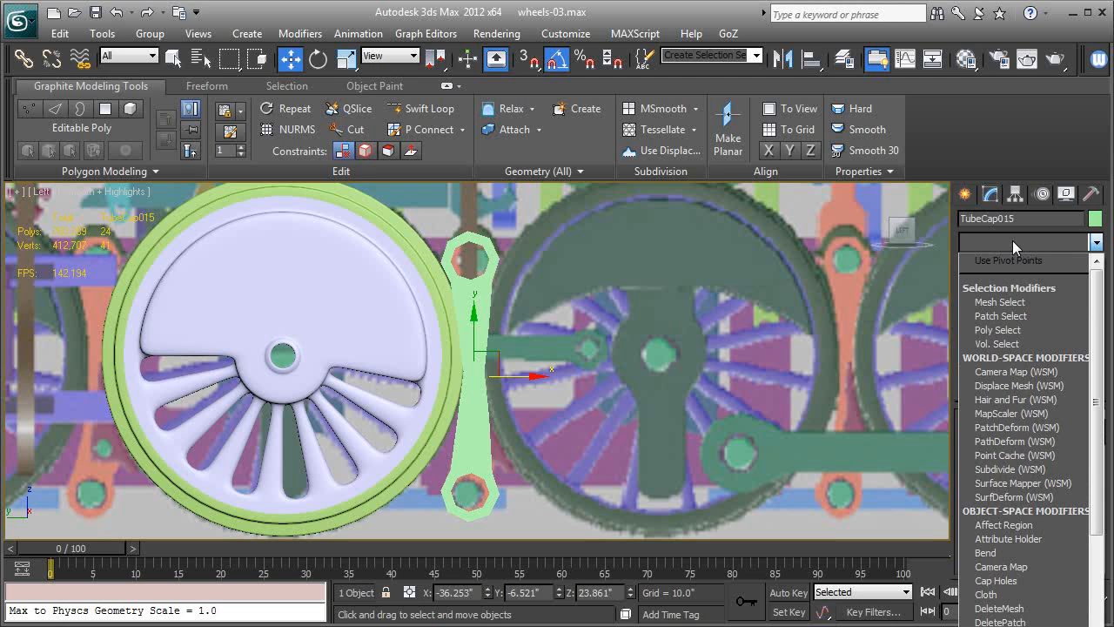
scroll(1013, 241, "down", 20)
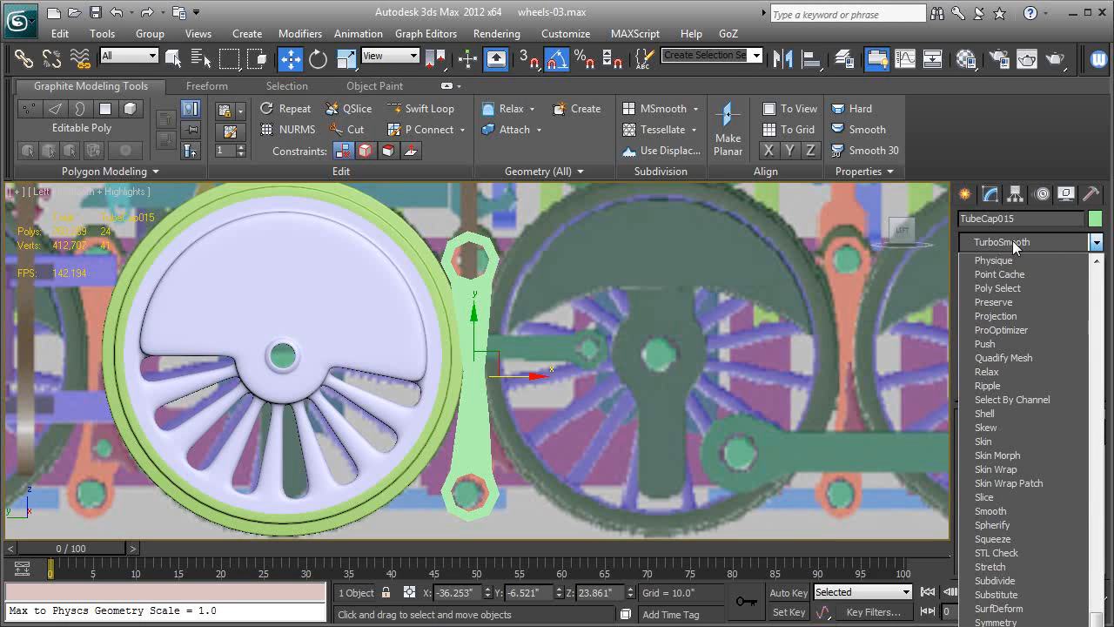
left_click(1014, 243)
key("p")
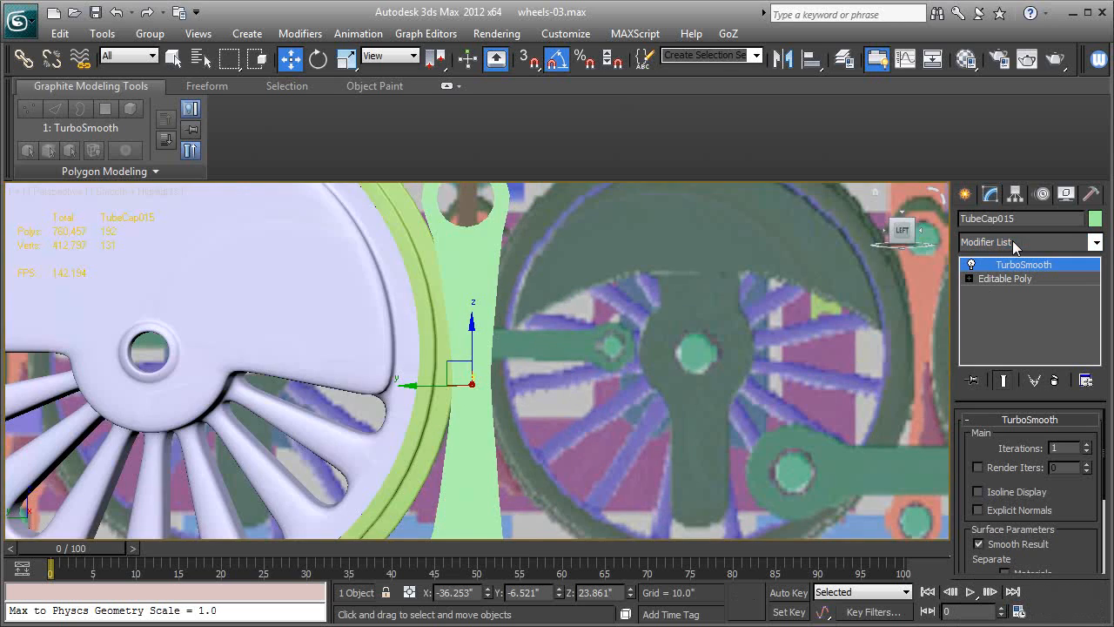
mouse_move(532, 367)
middle_mouse_down("alt")
mouse_move(608, 402)
mouse_move(622, 430)
mouse_move(675, 425)
mouse_move(616, 407)
mouse_move(576, 423)
middle_mouse_up("alt")
key("F4")
Step: Inset the front polygons of the bracket's shank, between the two rings, by 0.807 inches as a group
left_click(968, 279)
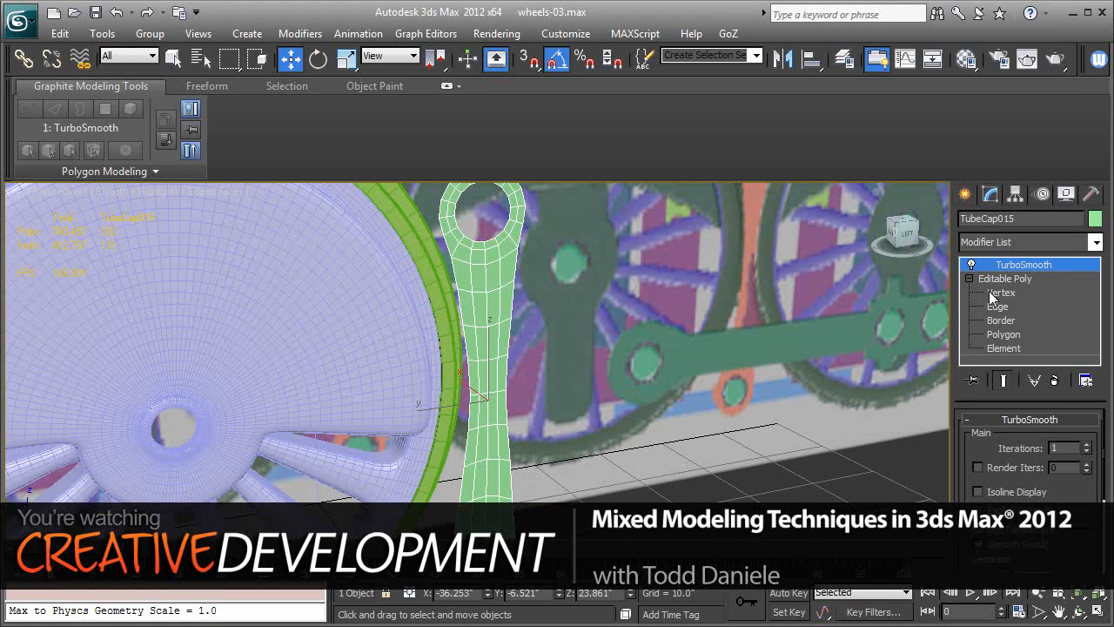
left_click(1004, 336)
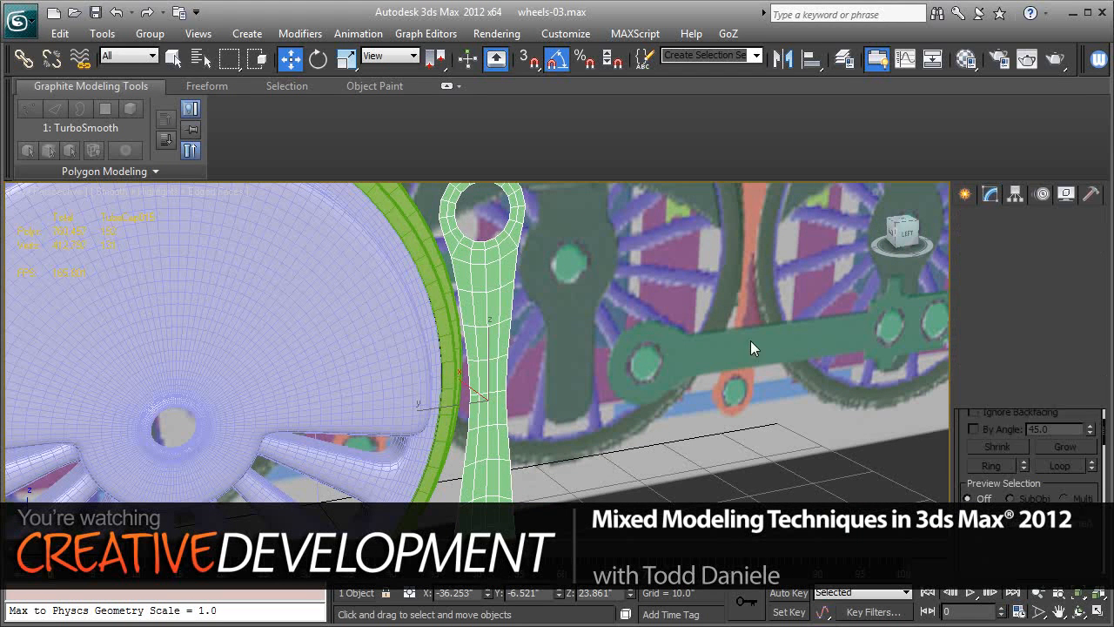
middle_click_drag(571, 339, 609, 336)
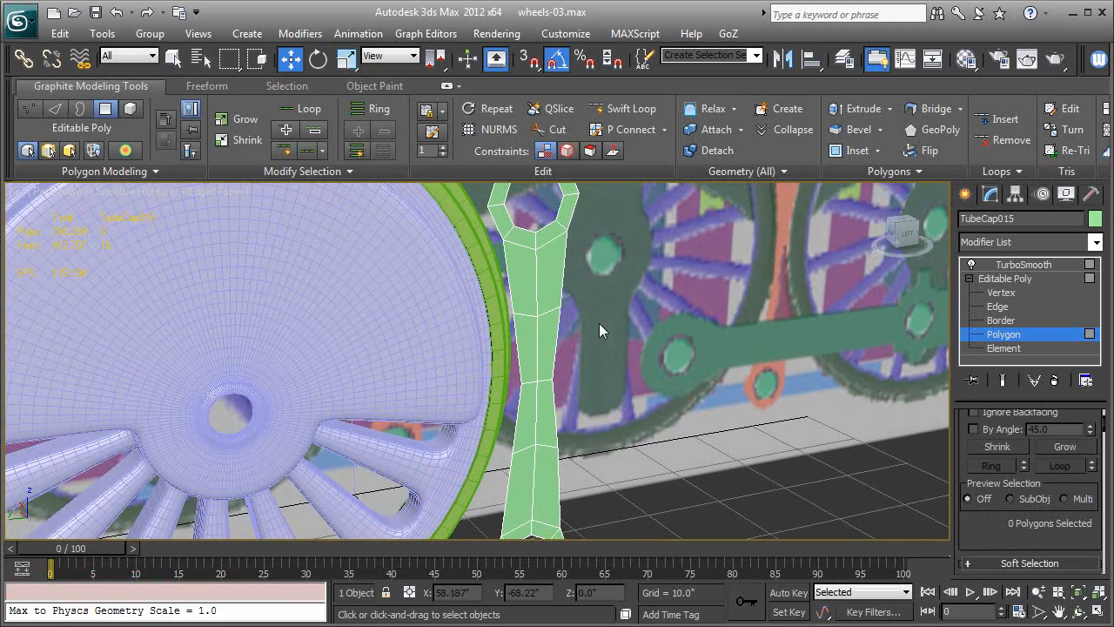
left_click_drag(625, 288, 461, 488)
scroll(965, 543, "down", 5)
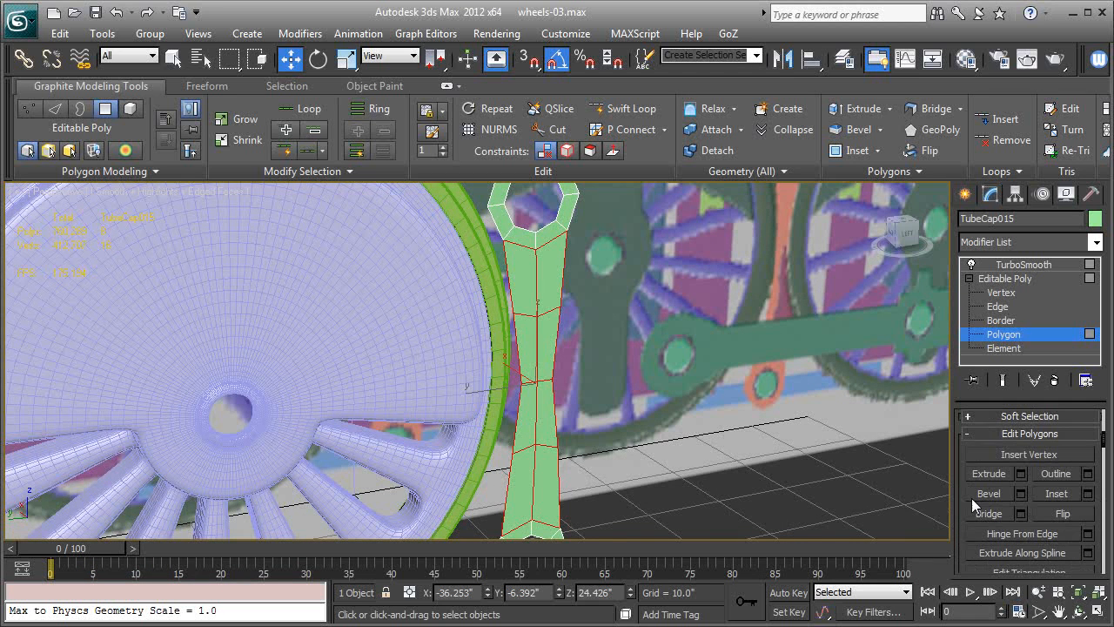
left_click(1088, 494)
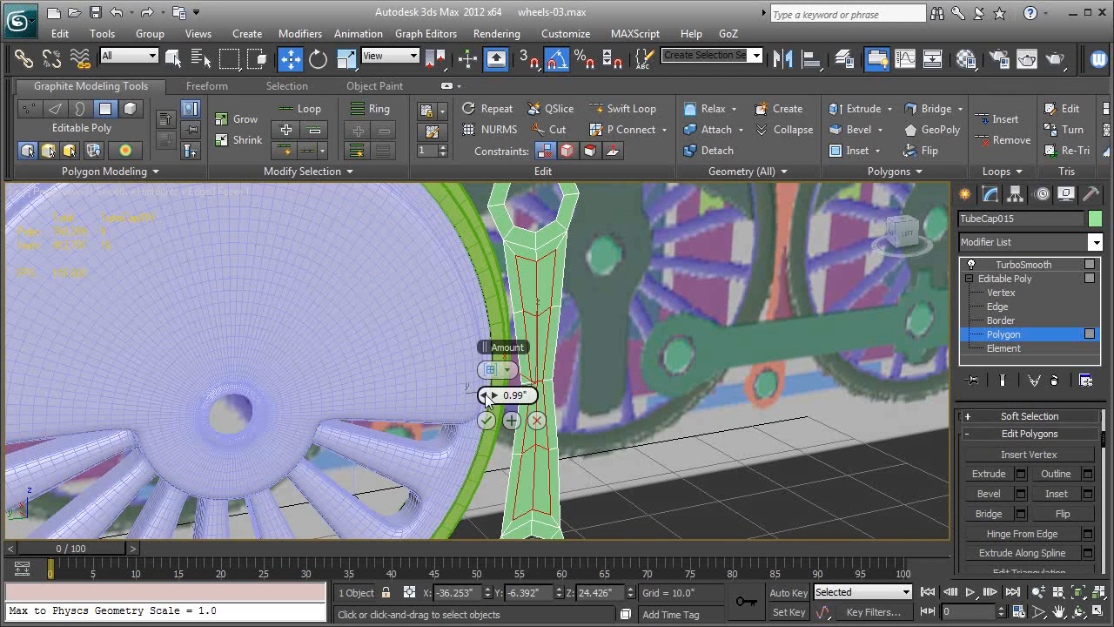
left_click_drag(486, 397, 486, 398)
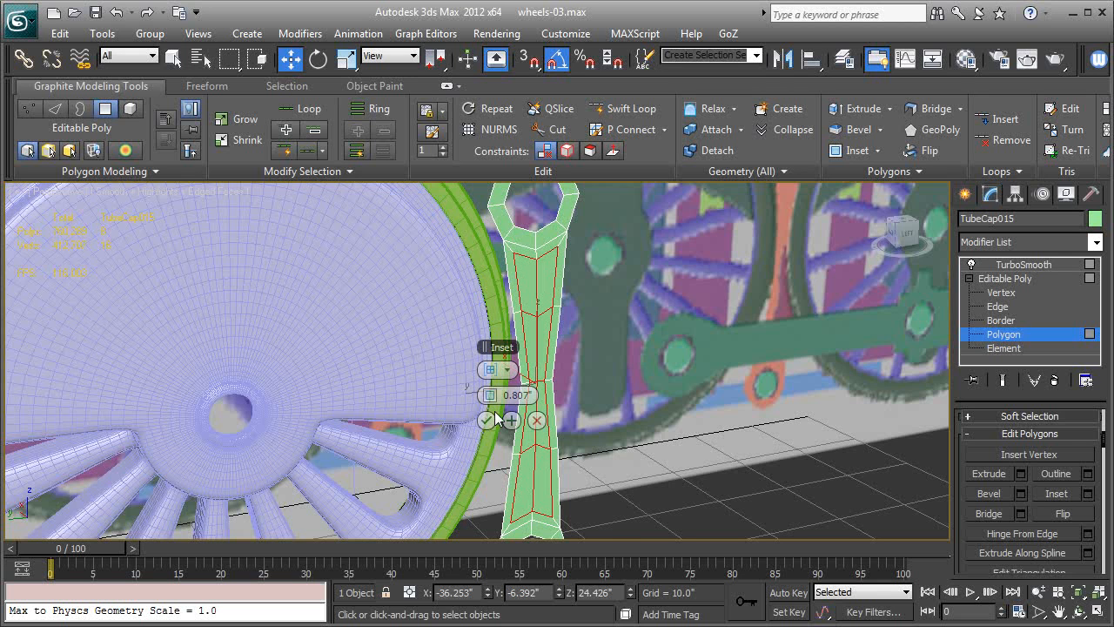
left_click(486, 420)
middle_click_drag(488, 420, 615, 380)
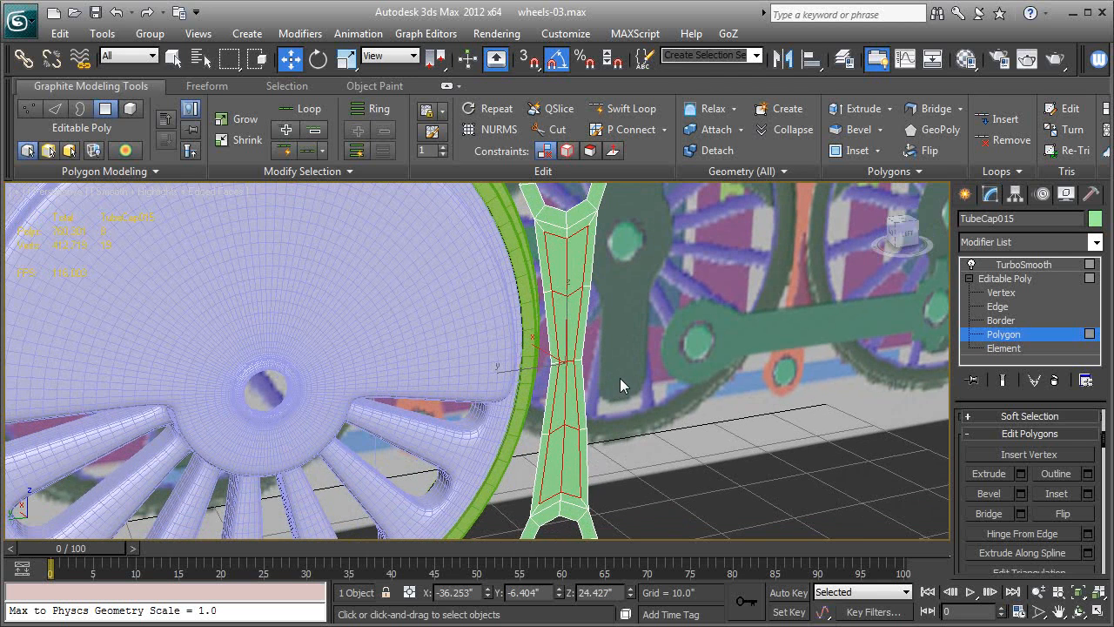
Step: Invert the polygon selection to the surrounding rim and rings, and extrude it by 1.1 inches
key("shift+e")
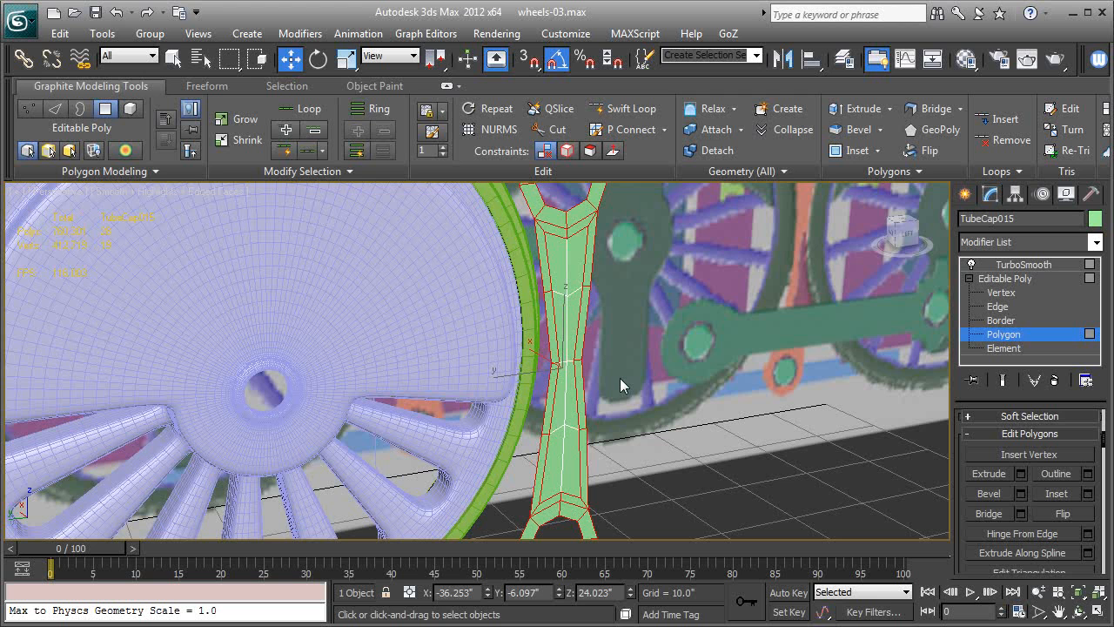
left_click(1020, 474)
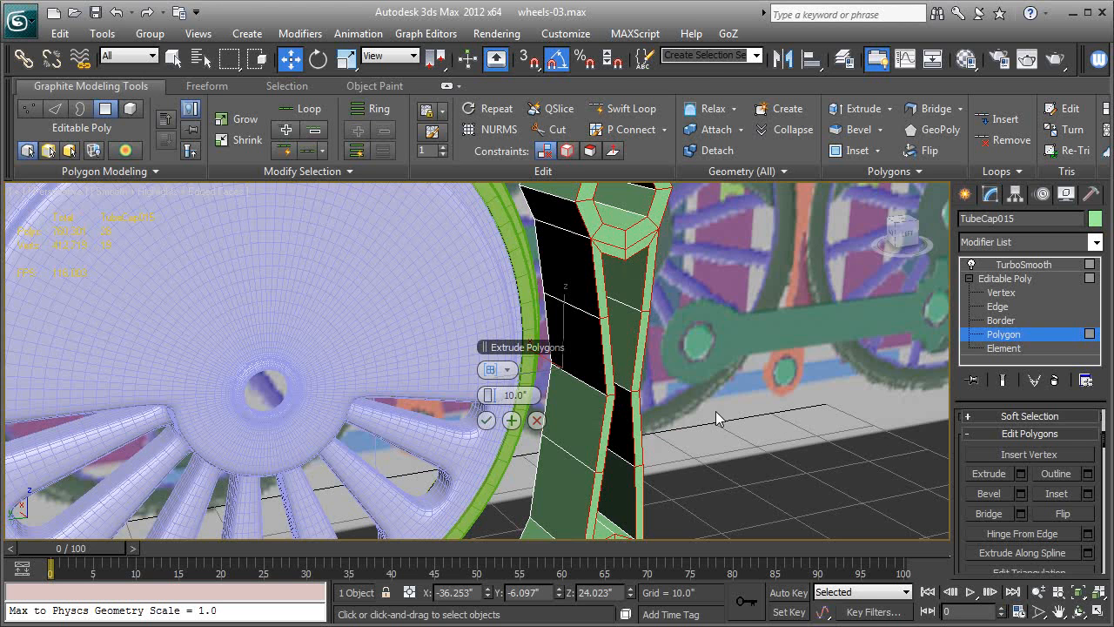
left_click(501, 395)
type("0")
key("Return")
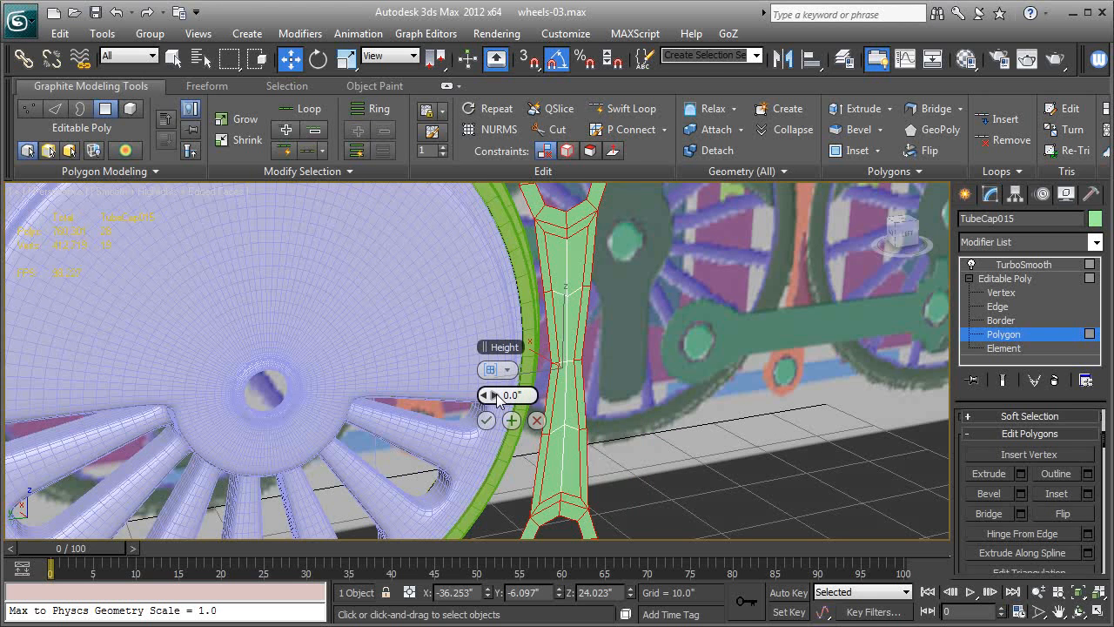
left_click_drag(498, 398, 505, 397)
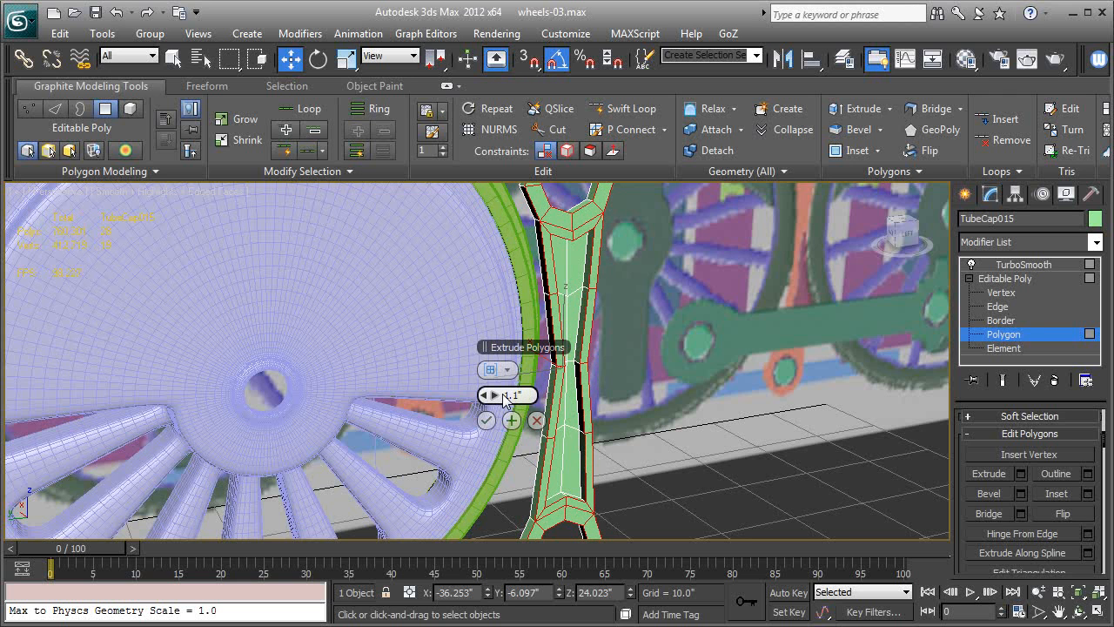
left_click(485, 419)
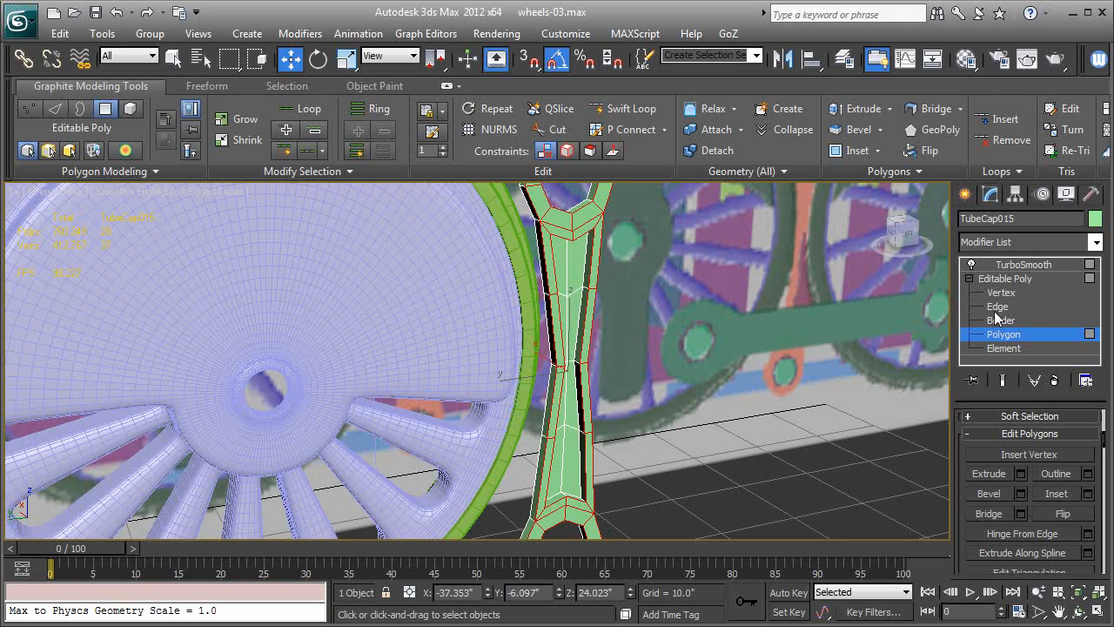
Step: Set the bracket's TurboSmooth to 2 iterations and inspect the smoothed recess
left_click(1005, 278)
left_click(1024, 263)
middle_click_drag(876, 314, 731, 324, "alt")
left_click(1086, 443)
middle_click_drag(819, 383, 698, 395, "alt")
scroll(707, 380, "up", 5)
key("F4")
Step: Extrude the two outer side polygons on the lower half of the shank, facing away from the modelled wheel, by about 4.8 inches
left_click(998, 293)
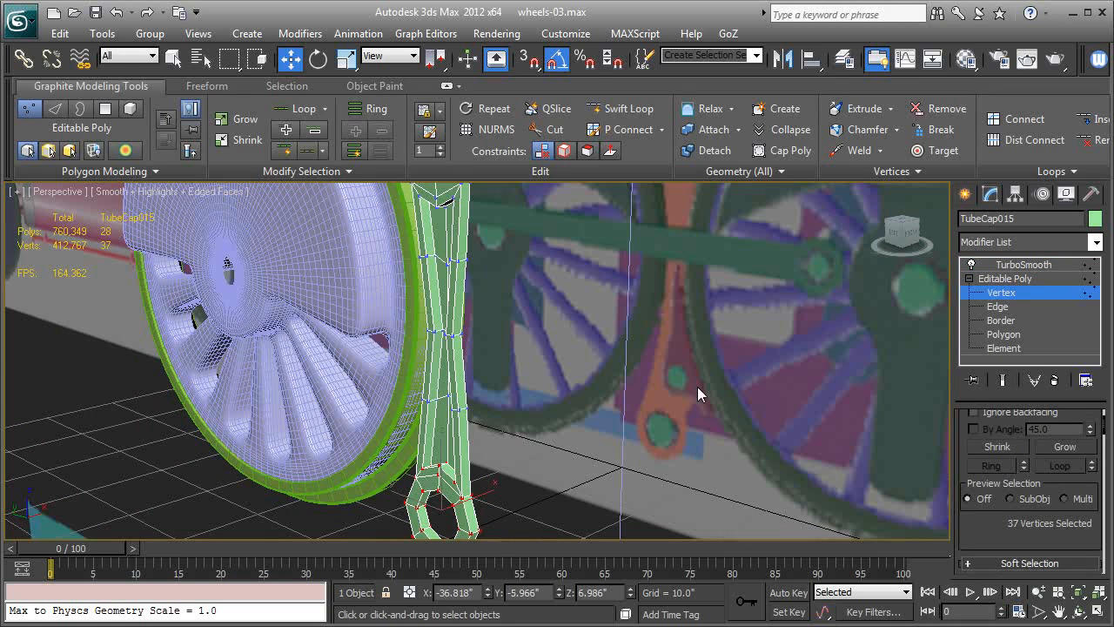
left_click(1018, 334)
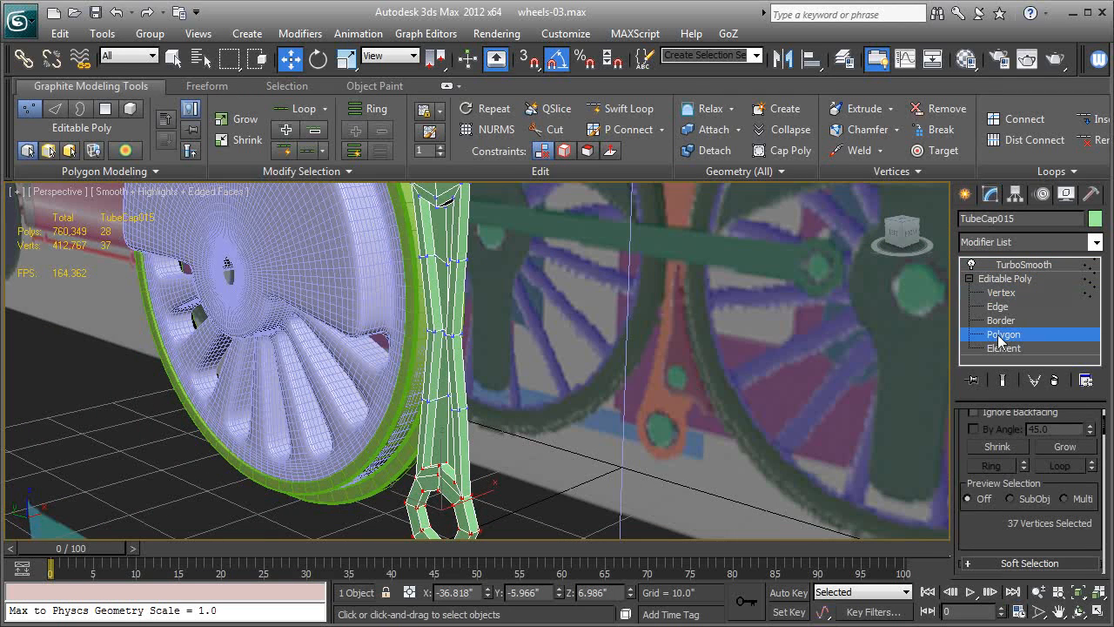
left_click(463, 442)
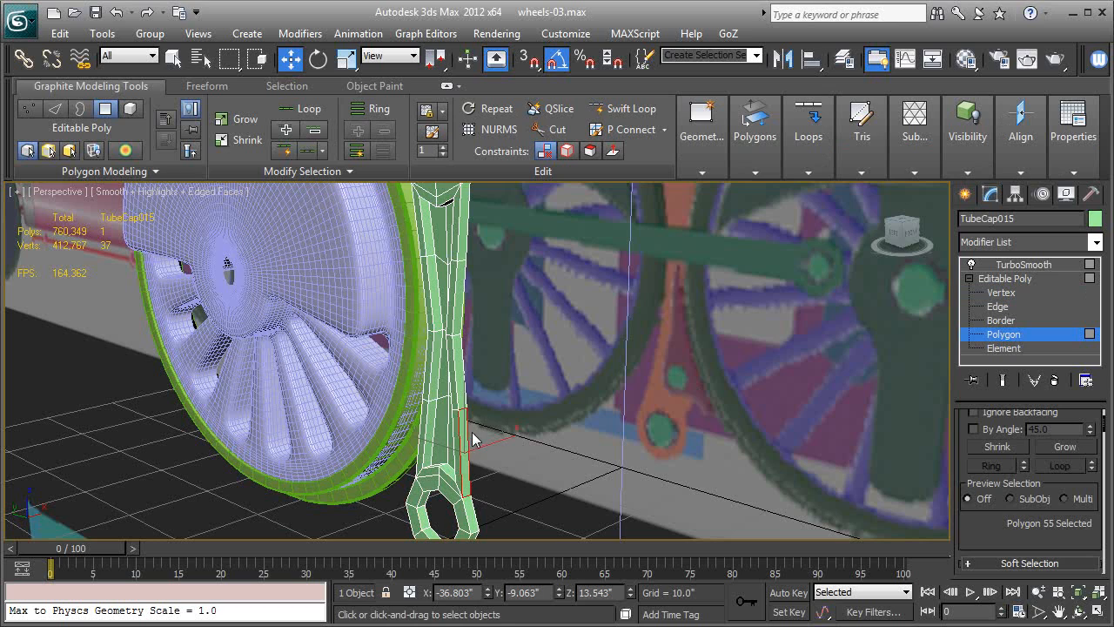
left_click(466, 409, "ctrl")
middle_click_drag(473, 410, 530, 406, "alt")
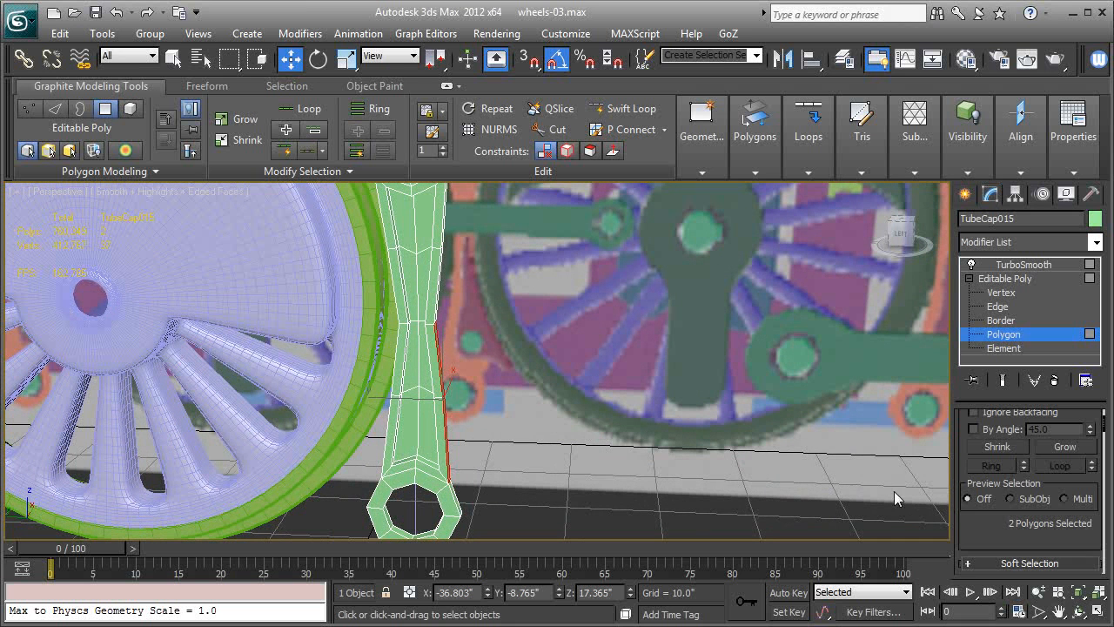
scroll(988, 530, "down", 3)
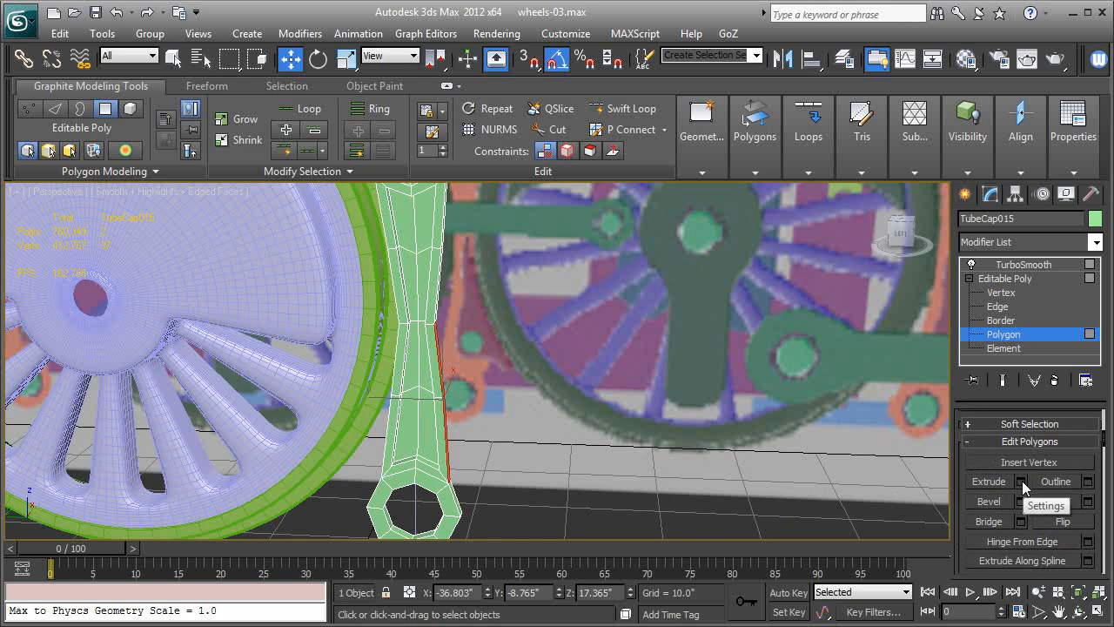
left_click(1020, 481)
left_click_drag(502, 394, 516, 396)
left_click(486, 420)
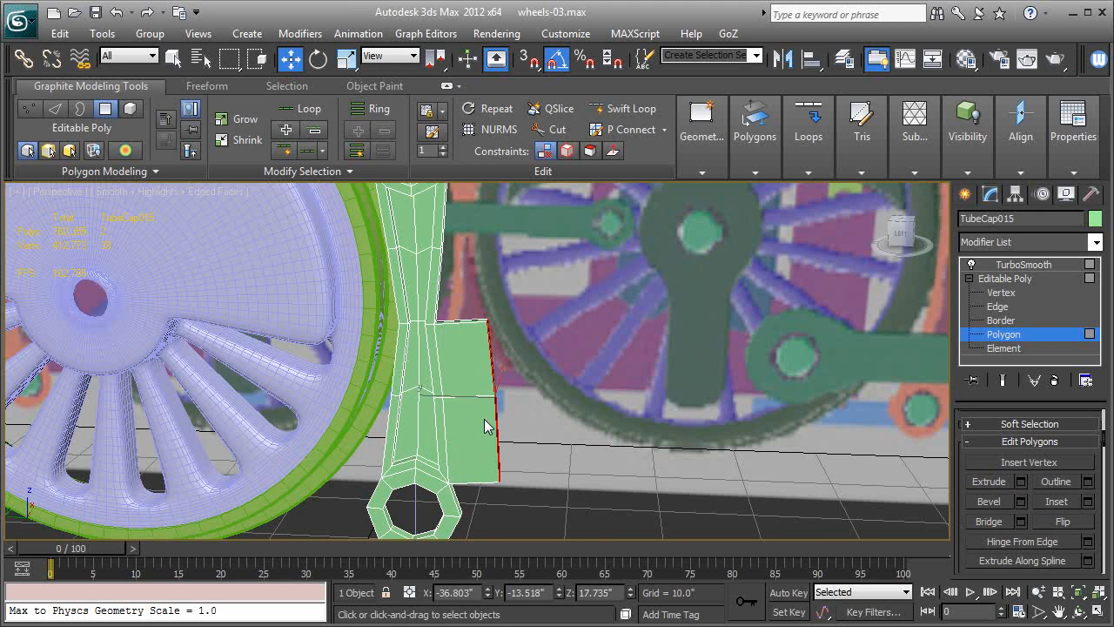
Step: Move the upper outer edge of the extruded side block along Y until it nearly meets the shank
mouse_move(655, 414)
middle_mouse_down("alt")
mouse_move(611, 426)
mouse_move(656, 405)
middle_mouse_up("alt")
left_click(998, 293)
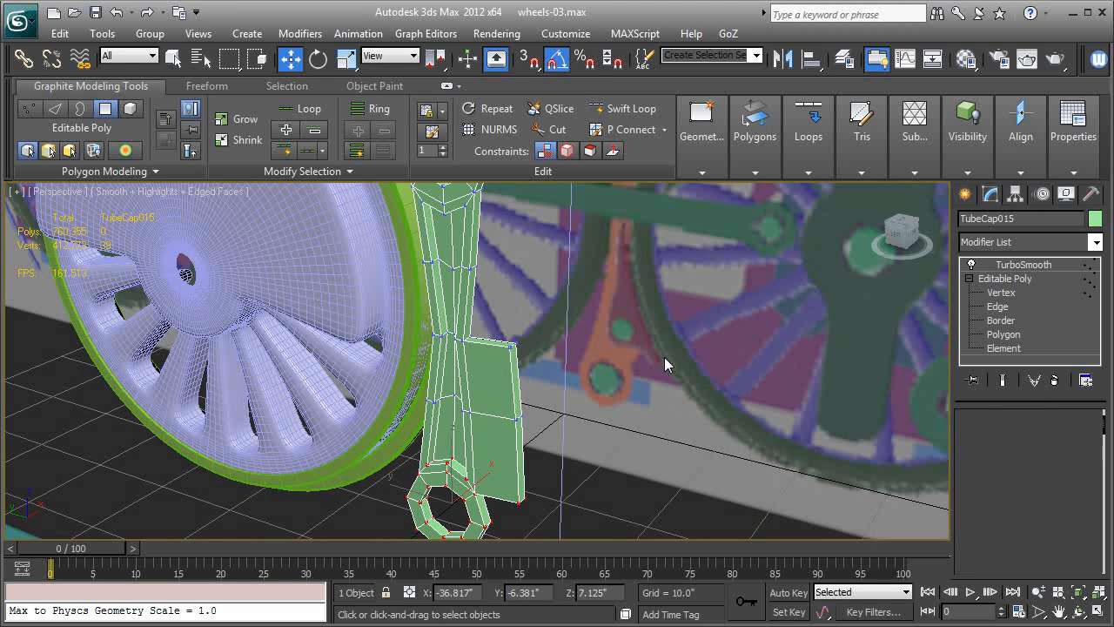
left_click(966, 306)
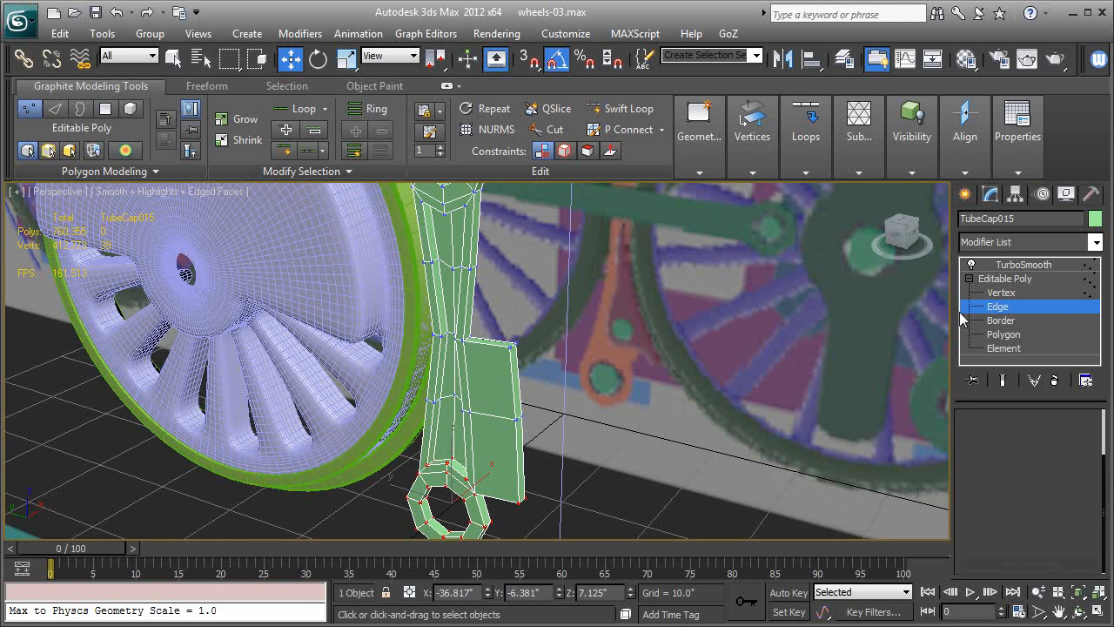
left_click(512, 366)
scroll(515, 362, "up", 1)
scroll(547, 339, "up", 1)
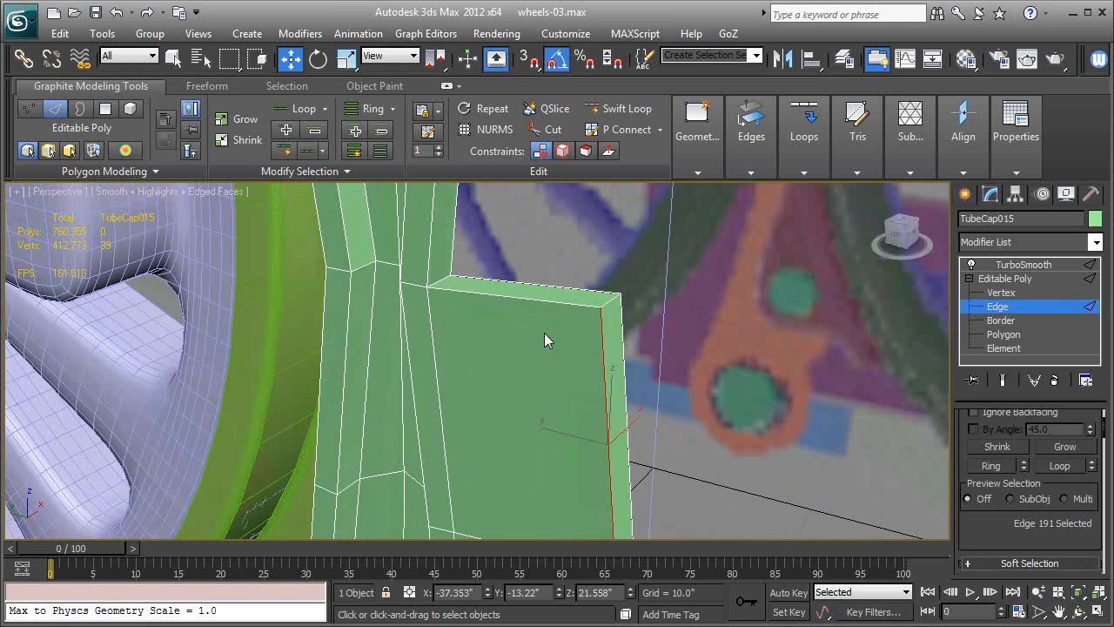
left_click(608, 304)
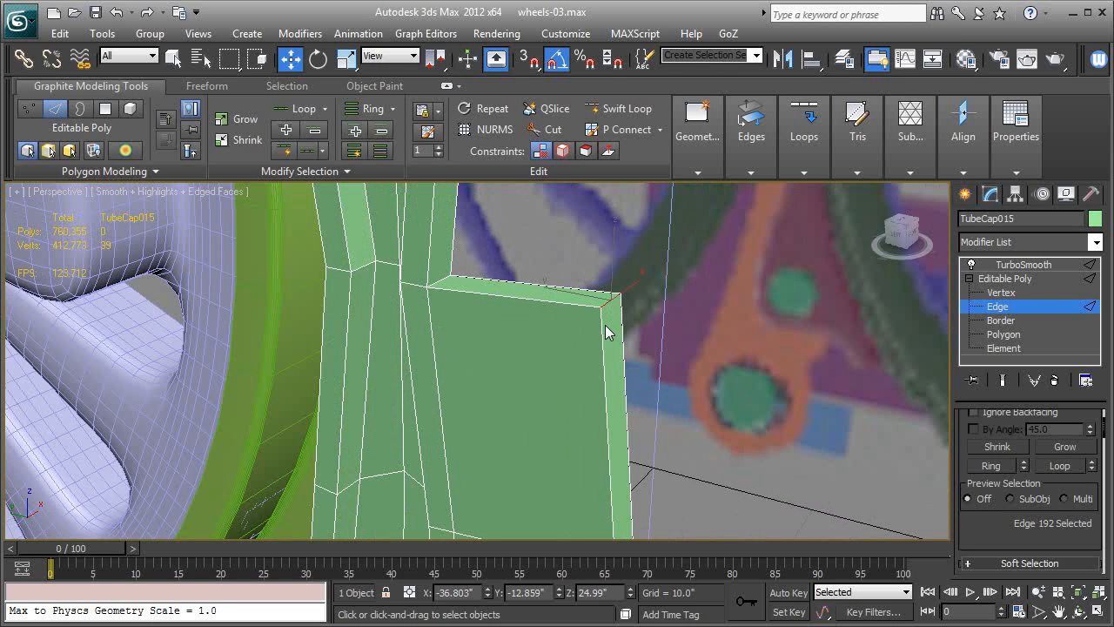
key("x")
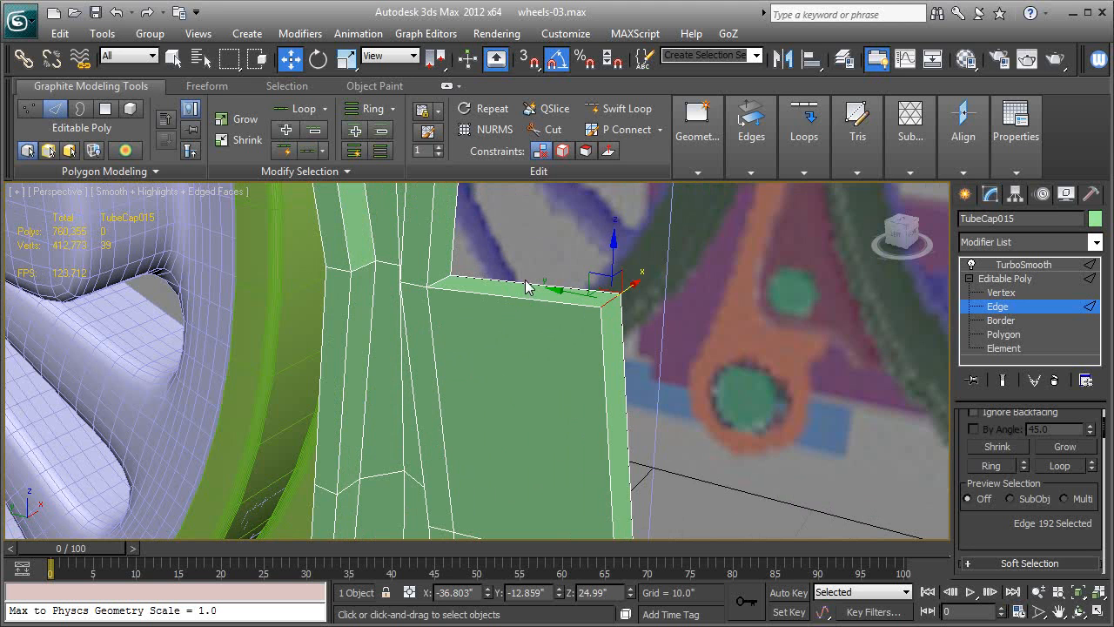
left_click_drag(572, 298, 413, 275)
Step: Lower the moved edge slightly and collapse the two short edges joining it to the shank, tapering the block's upper end
scroll(414, 270, "down", 1)
scroll(454, 258, "up", 2)
middle_click_drag(455, 259, 485, 302)
left_click(480, 298)
left_click_drag(536, 281, 560, 364)
left_click(508, 359, "ctrl")
scroll(980, 522, "down", 10)
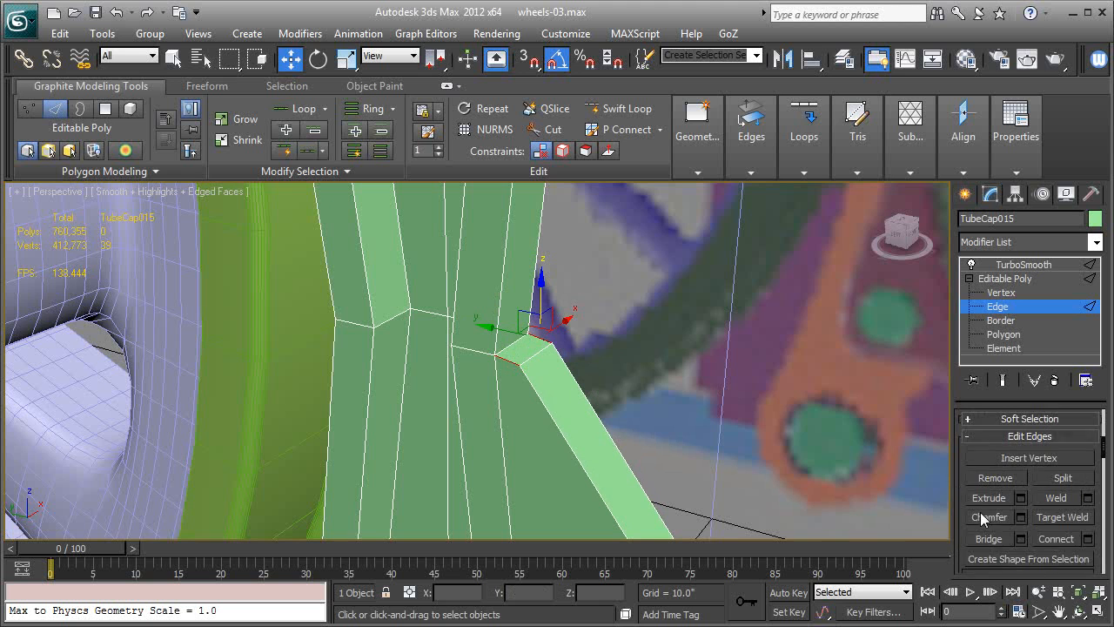
scroll(1098, 548, "down", 5)
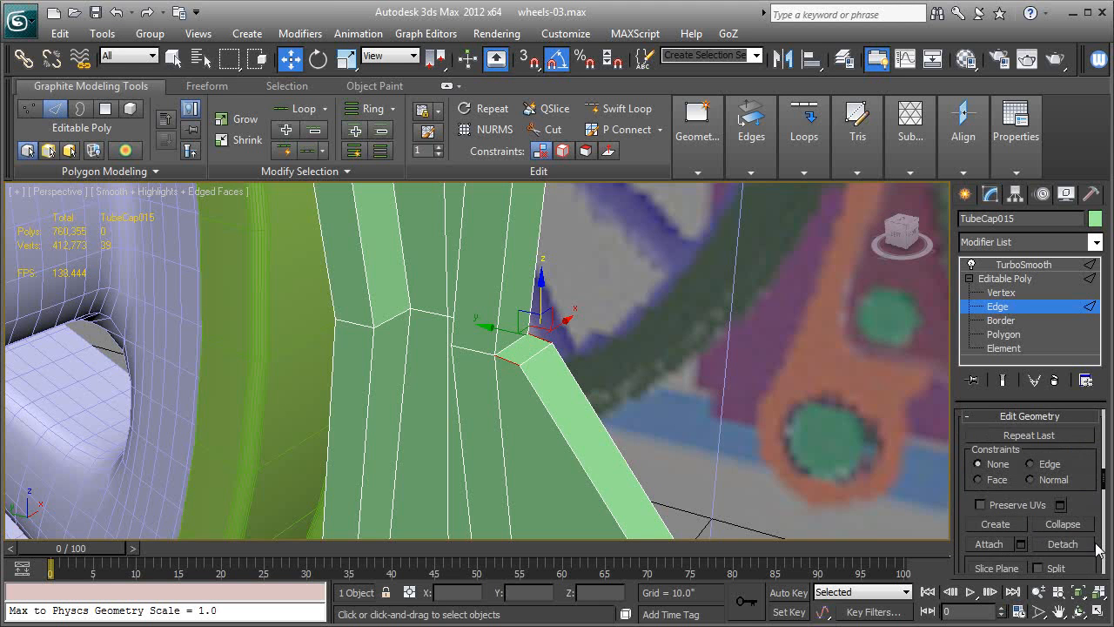
left_click(1077, 527)
Step: Move the side block's lower outer edge inward and up to about Y -11.5, Z 11.2 inches, angling its underside towards the lower ring
middle_click_drag(739, 388, 725, 318)
scroll(709, 374, "down", 4)
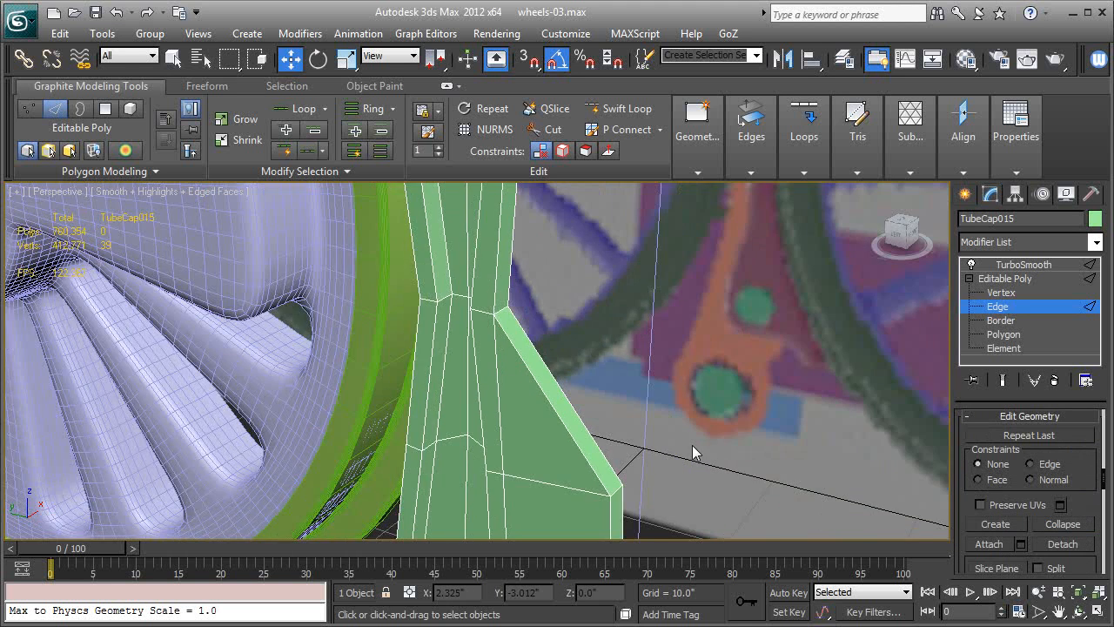
middle_click_drag(692, 442, 719, 314)
middle_click_drag(684, 370, 713, 321, "alt")
middle_click_drag(726, 394, 742, 302)
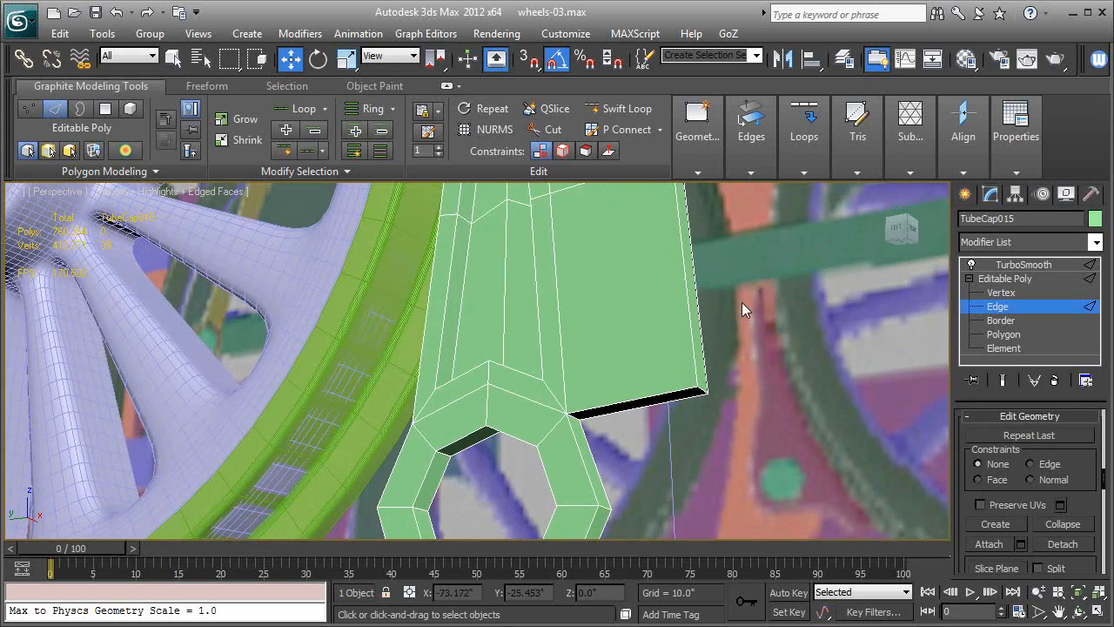
middle_click_drag(662, 433, 719, 354, "alt")
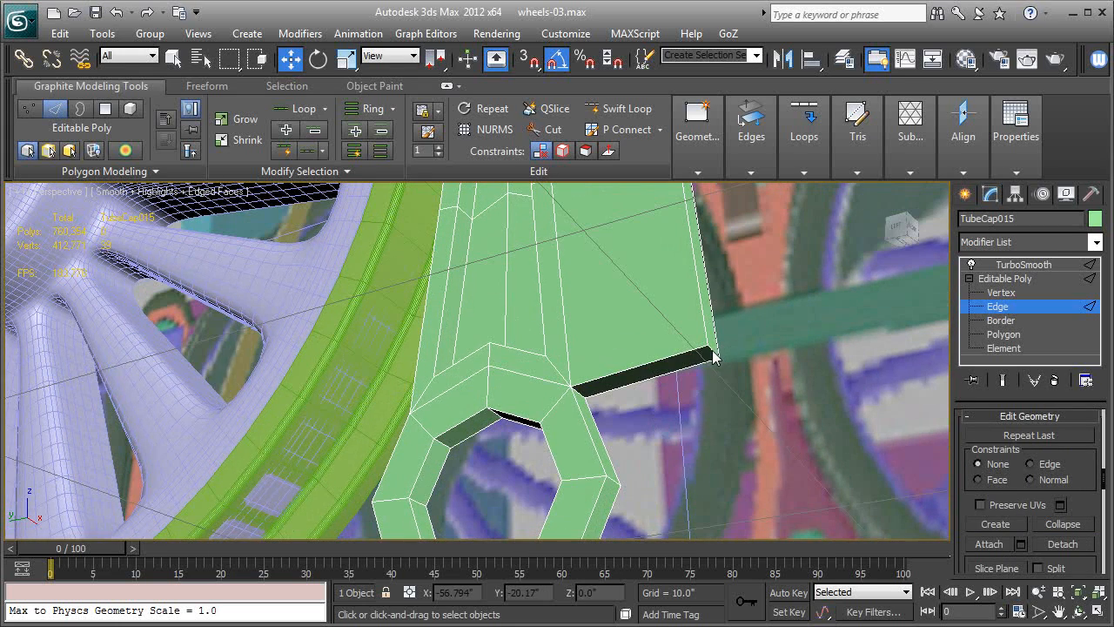
left_click_drag(712, 356, 567, 380)
left_click(568, 379)
left_click_drag(595, 342, 607, 309)
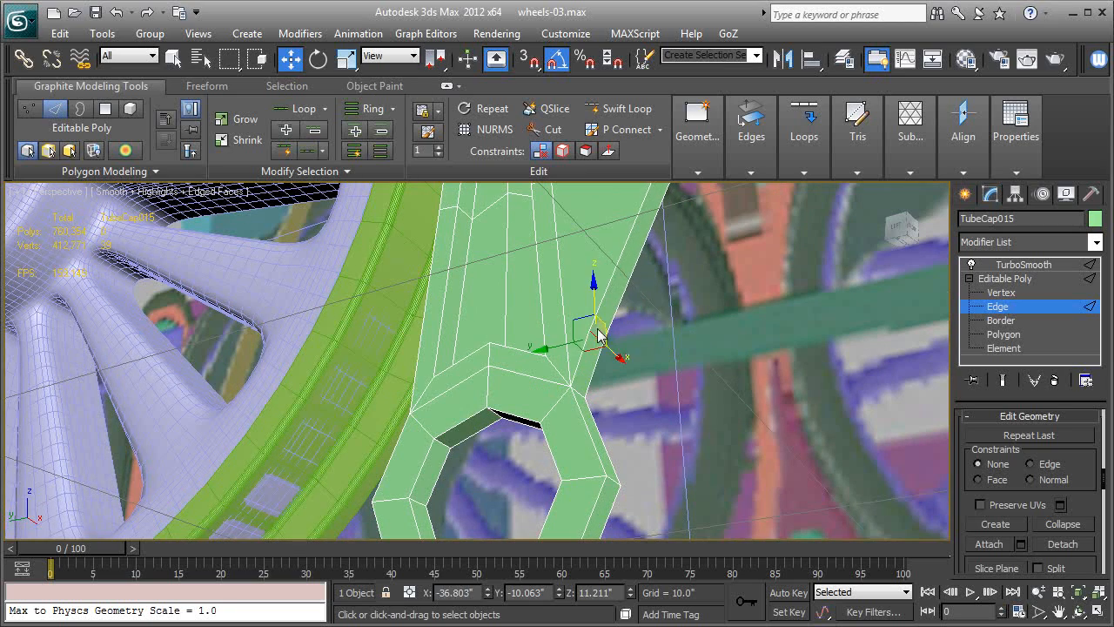
left_click_drag(561, 344, 609, 334)
middle_click_drag(611, 331, 634, 359, "alt")
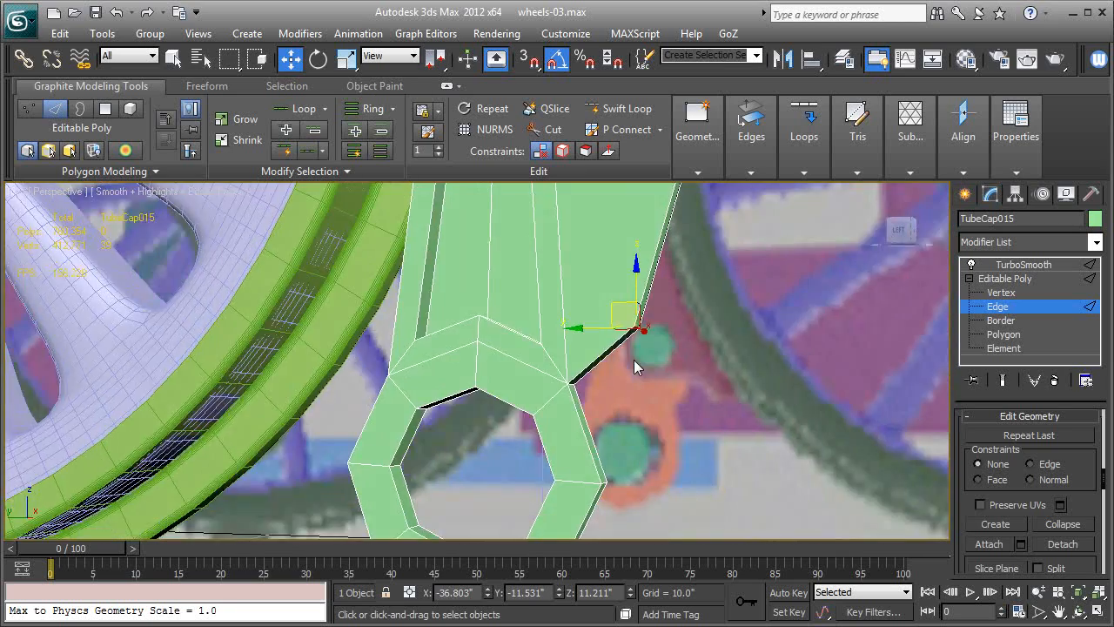
Step: Examine the bracket's side bulge with TurboSmooth applied, both shaded and with edged faces
scroll(634, 360, "down", 5)
middle_click_drag(631, 289, 608, 379, "alt")
key("F4")
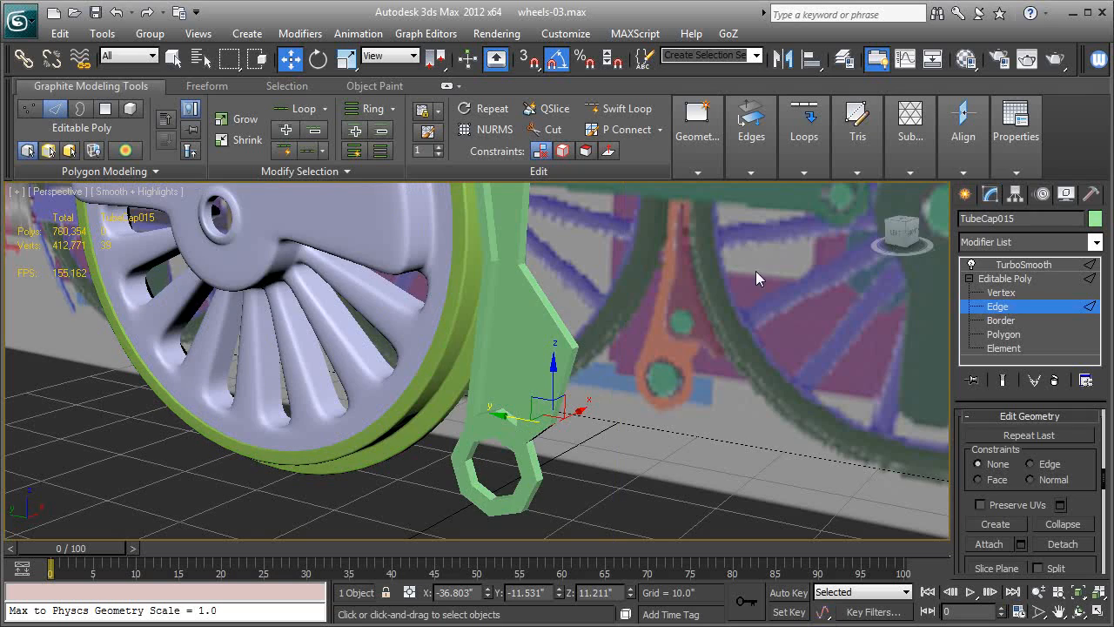
left_click(1008, 279)
left_click(1024, 264)
middle_click_drag(611, 336, 702, 361, "alt")
scroll(660, 329, "up", 3)
key("F4")
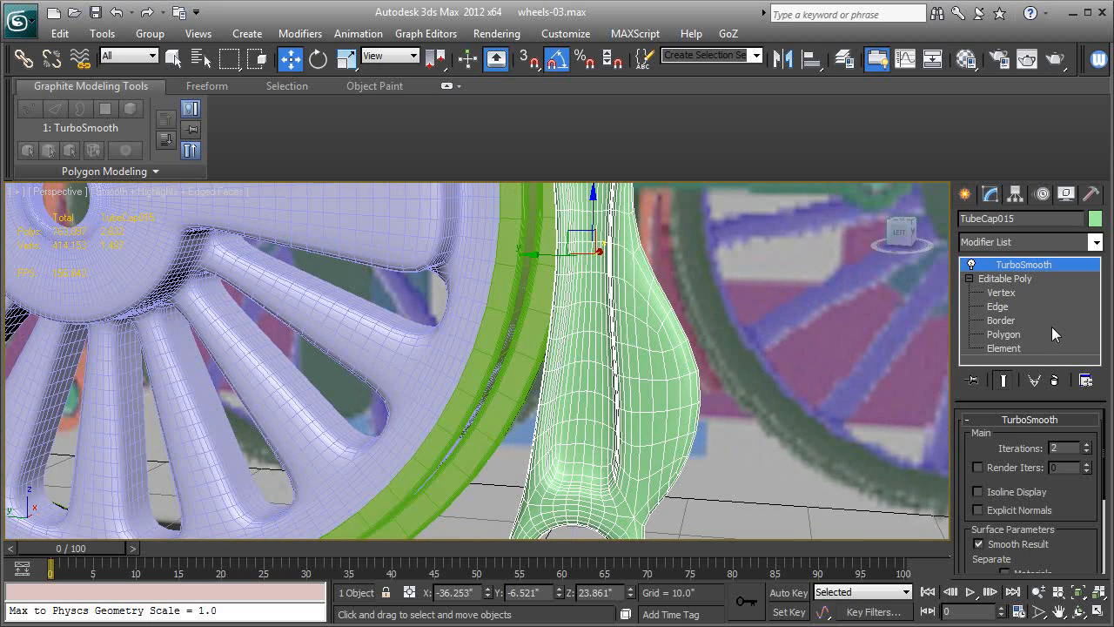
Step: Inset the two front polygons of the bracket's side bulge by 0.807"
left_click(1085, 334)
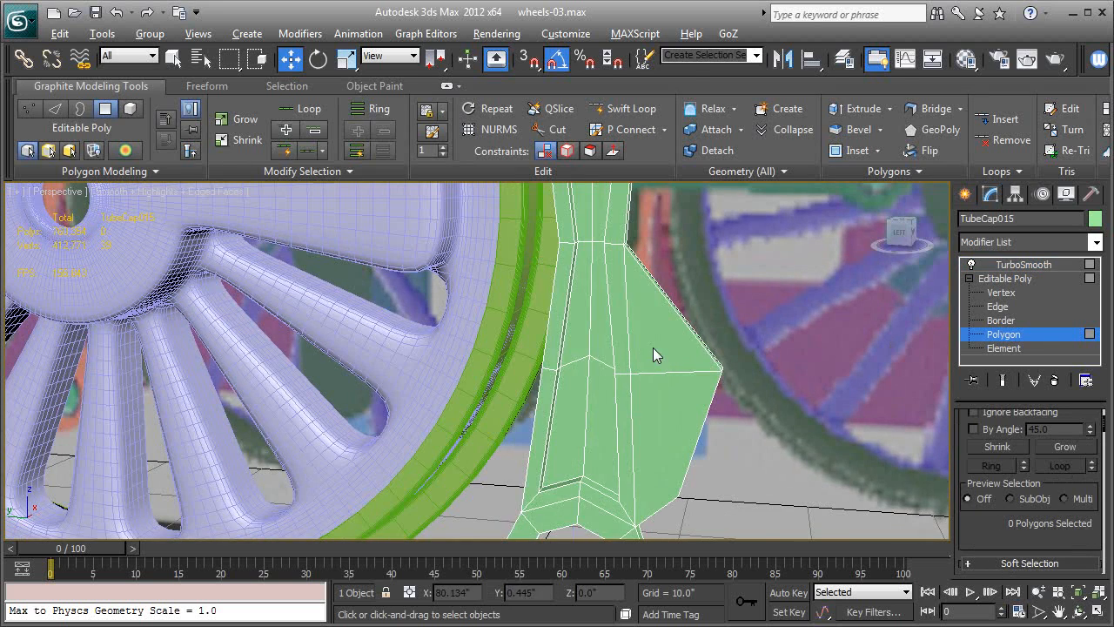
middle_click_drag(653, 348, 606, 362, "alt")
left_click(656, 373)
left_click(645, 405, "ctrl")
scroll(1035, 524, "down", 3)
left_click(1087, 531)
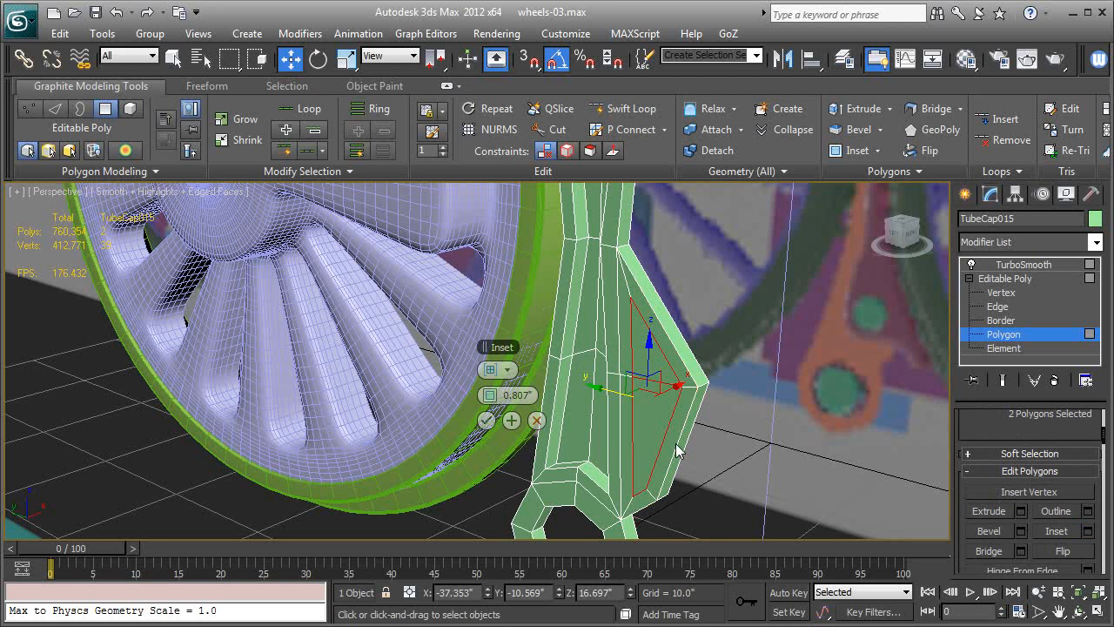
left_click(486, 421)
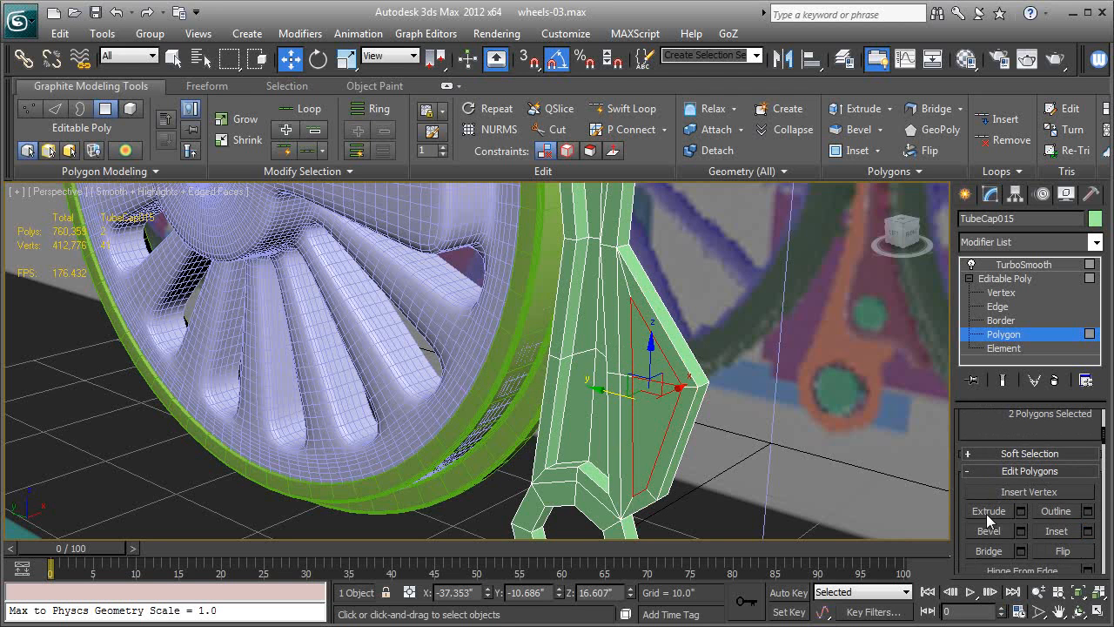
Step: Extrude the inset polygons inward by -0.784" to form a recess in the side bulge
left_click(1018, 511)
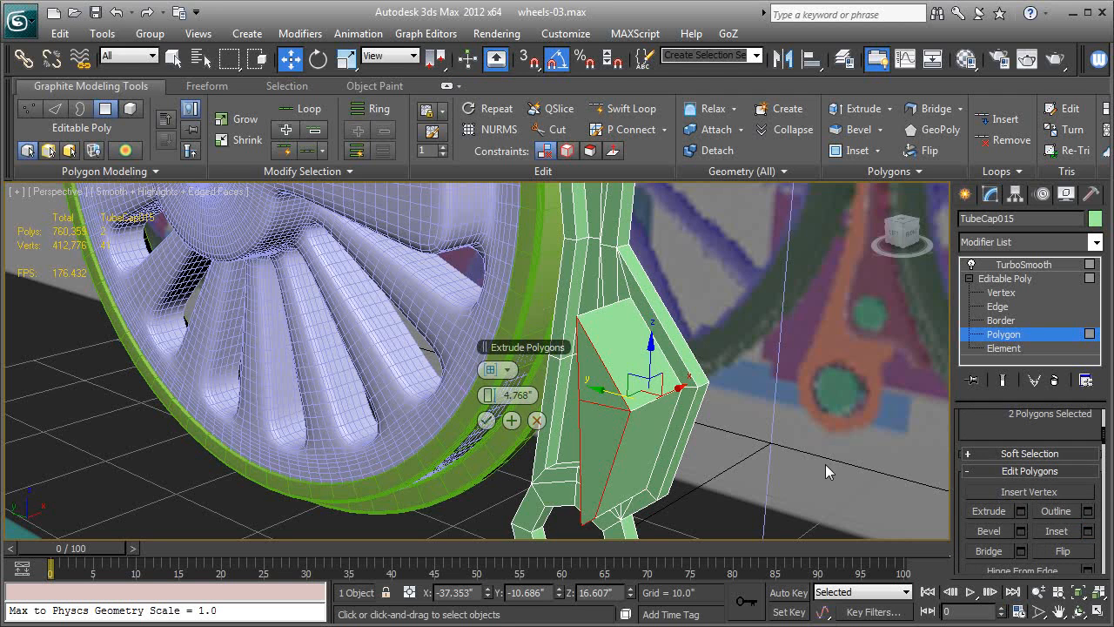
right_click(492, 395)
left_click(484, 396)
left_click_drag(481, 399, 484, 415)
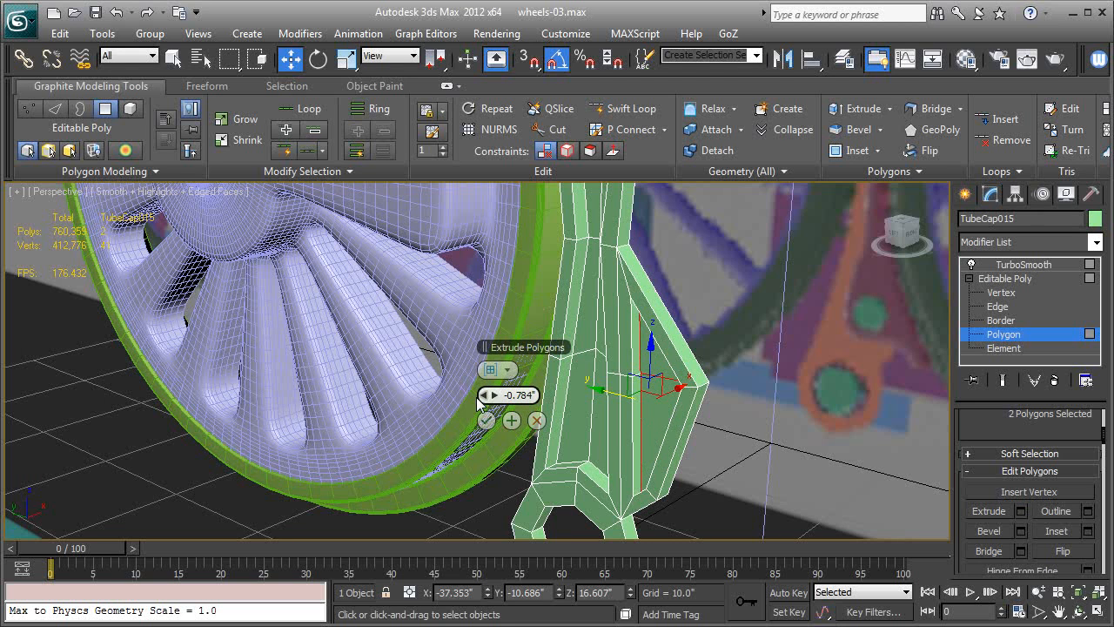
left_click(490, 421)
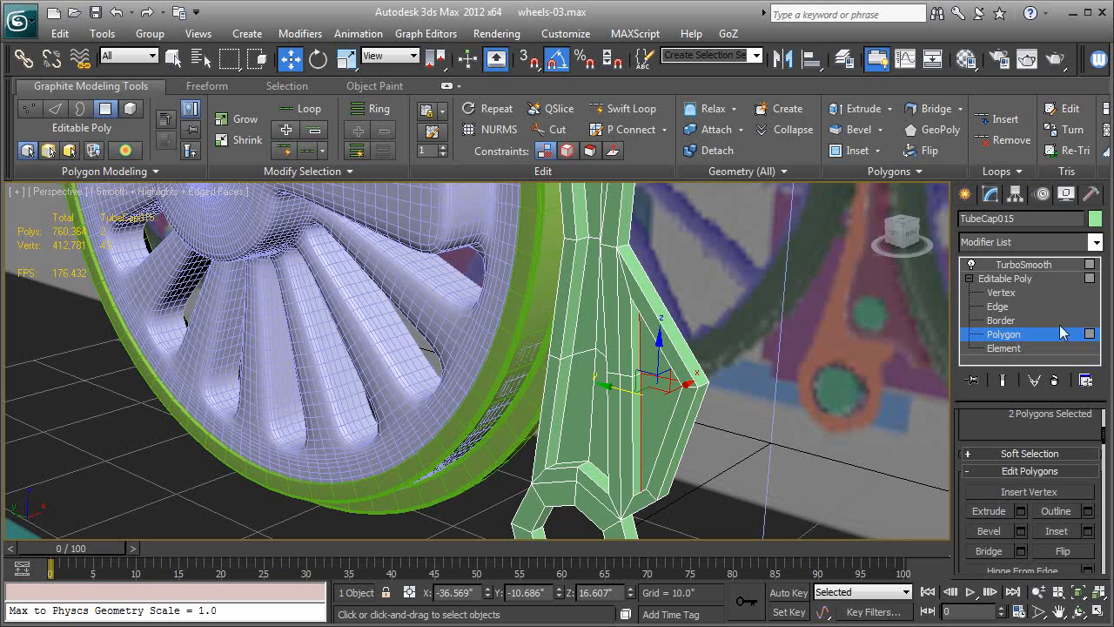
Step: Raise the four lower vertices of the bulge's recess to about Z 11.884"
left_click(1019, 264)
key("F4")
middle_click_drag(785, 374, 822, 374, "alt")
left_click(1000, 292)
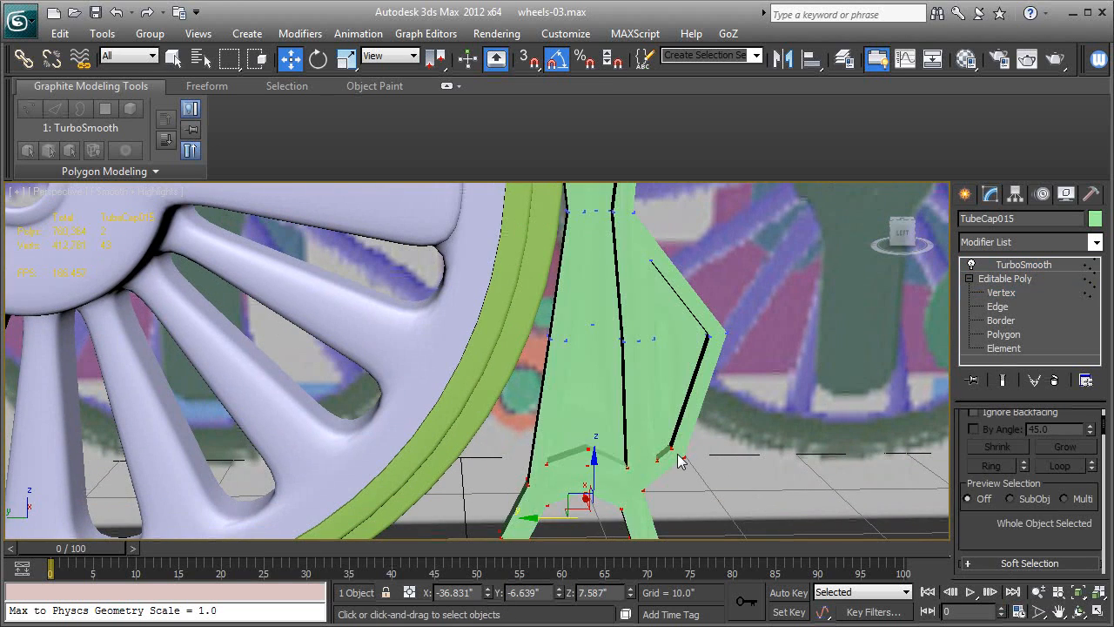
key("F4")
left_click(735, 493)
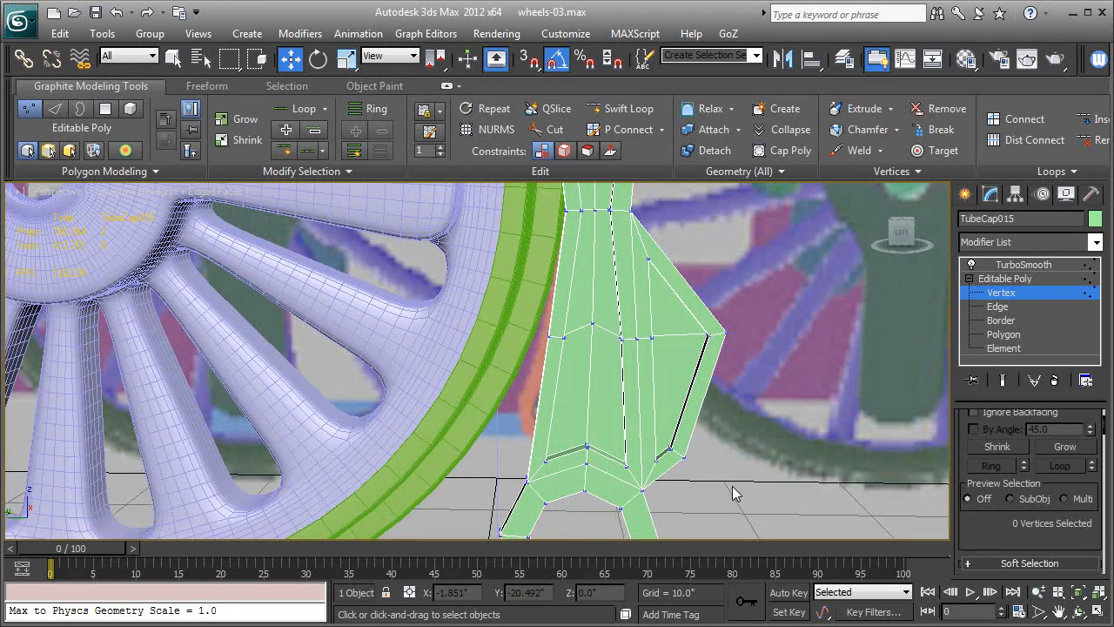
key("F3")
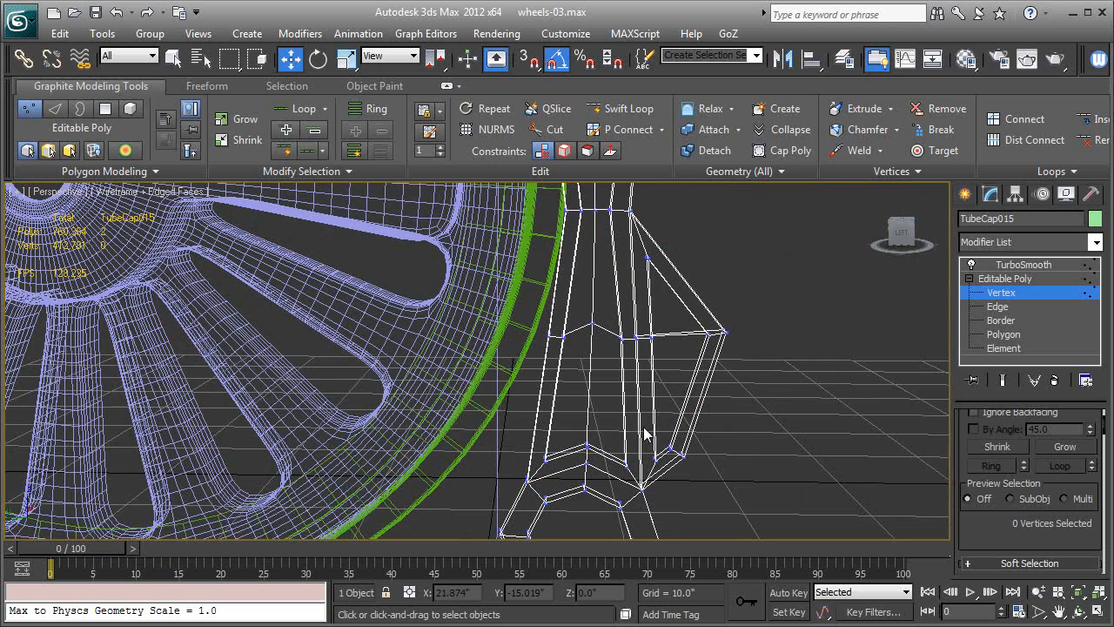
key("F3")
left_click_drag(674, 462, 667, 409)
key("F4")
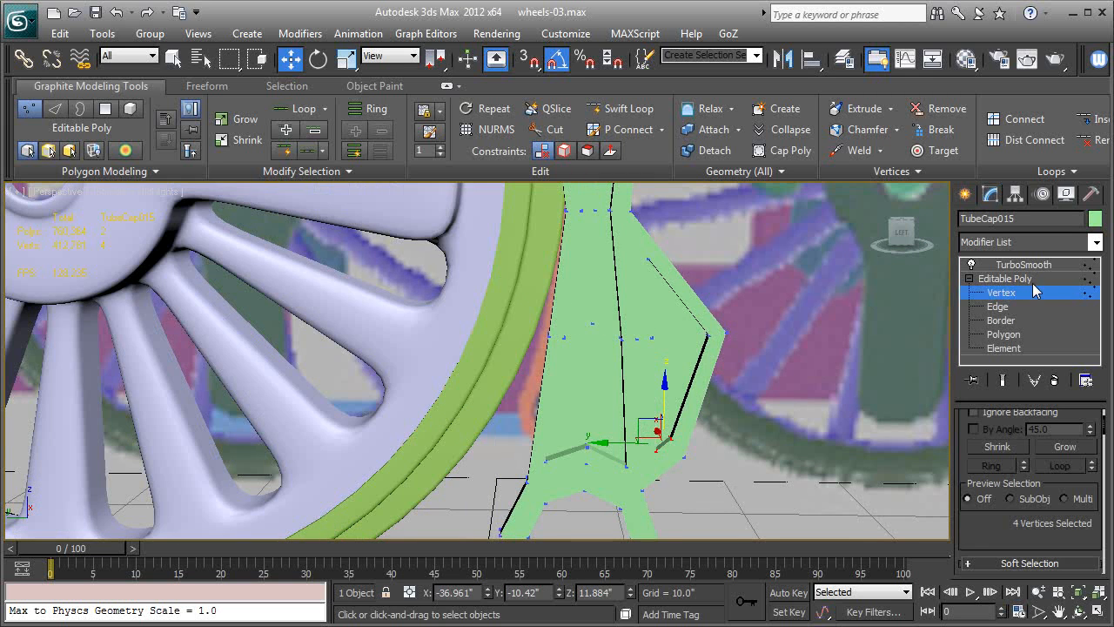
Step: Isolate the bracket and delete the two polygons covering the back of the side bulge
left_click(1033, 281)
left_click(1033, 266)
middle_click_drag(836, 363, 732, 368, "alt")
key("alt+q")
key("F4")
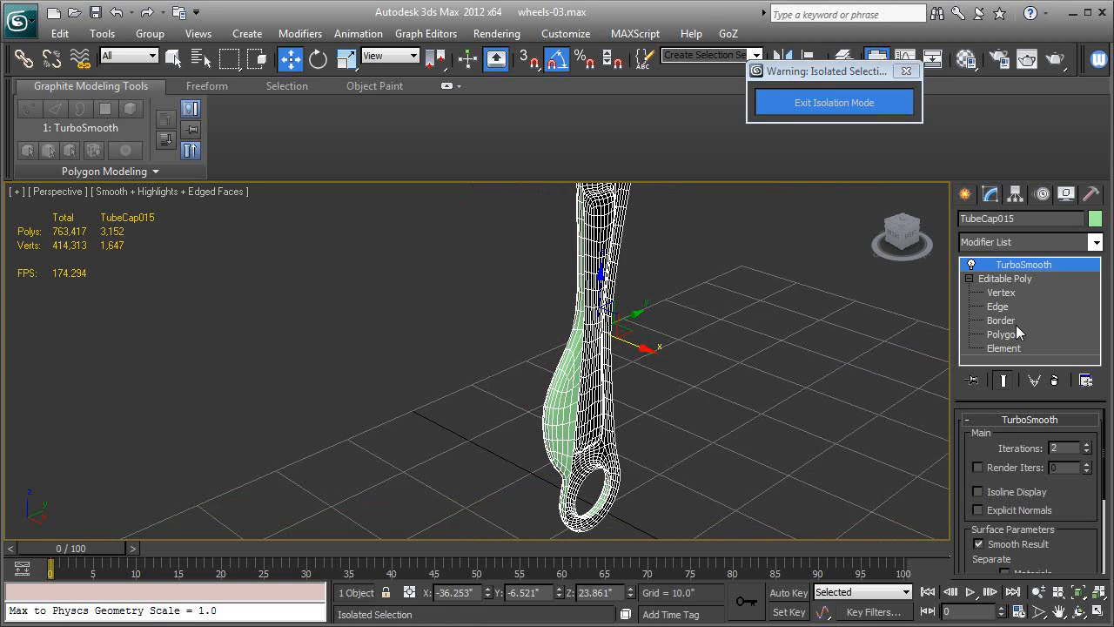
left_click(1004, 334)
left_click(565, 394)
left_click(559, 428, "ctrl")
key("Delete")
Step: Add a Symmetry modifier beneath TurboSmooth, mirroring about the Z axis with Slice Along Mirror off
mouse_move(616, 434)
middle_mouse_down("alt")
mouse_move(436, 395)
mouse_move(583, 426)
mouse_move(721, 395)
mouse_move(653, 393)
mouse_move(854, 390)
mouse_move(570, 405)
middle_mouse_up("alt")
left_click(1009, 264)
key("F4")
left_click(1045, 277)
left_click(1051, 243)
type("se")
key("Down")
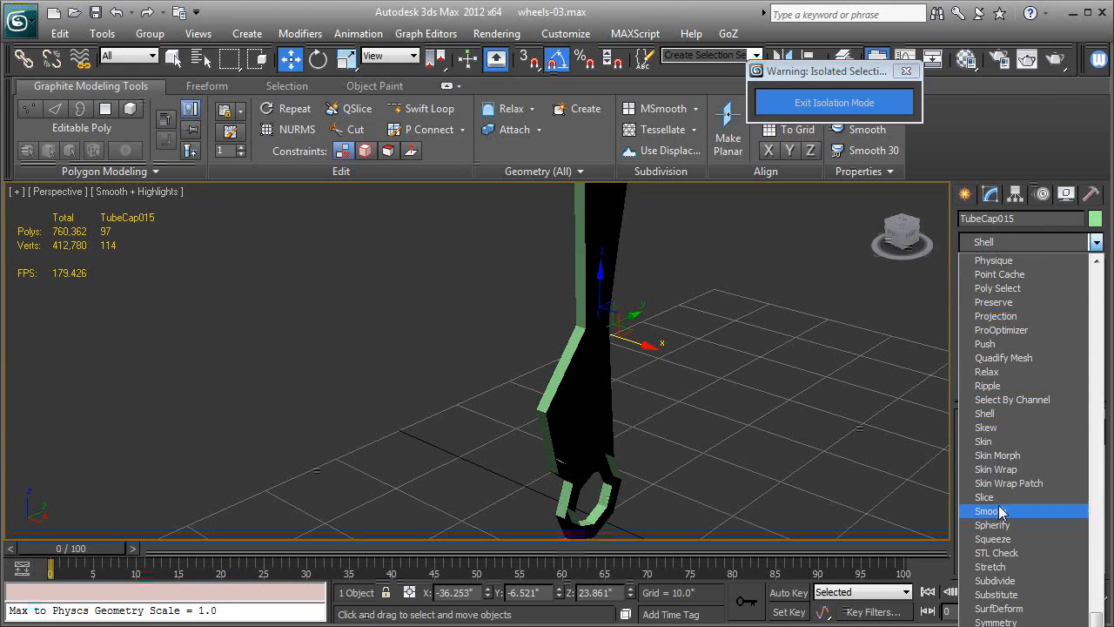
left_click(1009, 621)
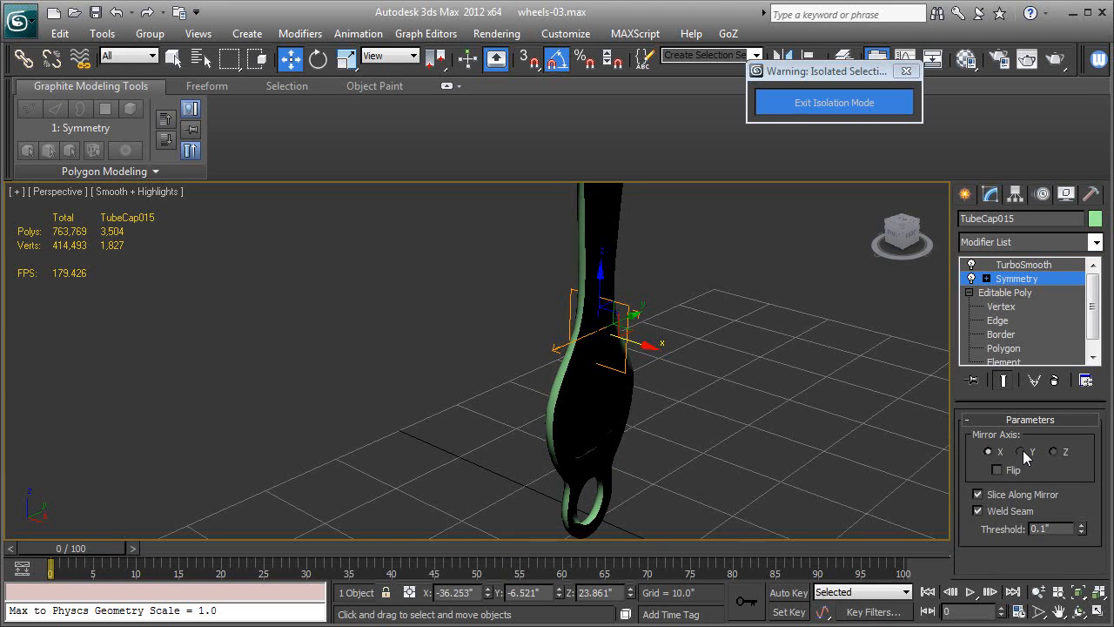
left_click(1020, 452)
left_click(979, 494)
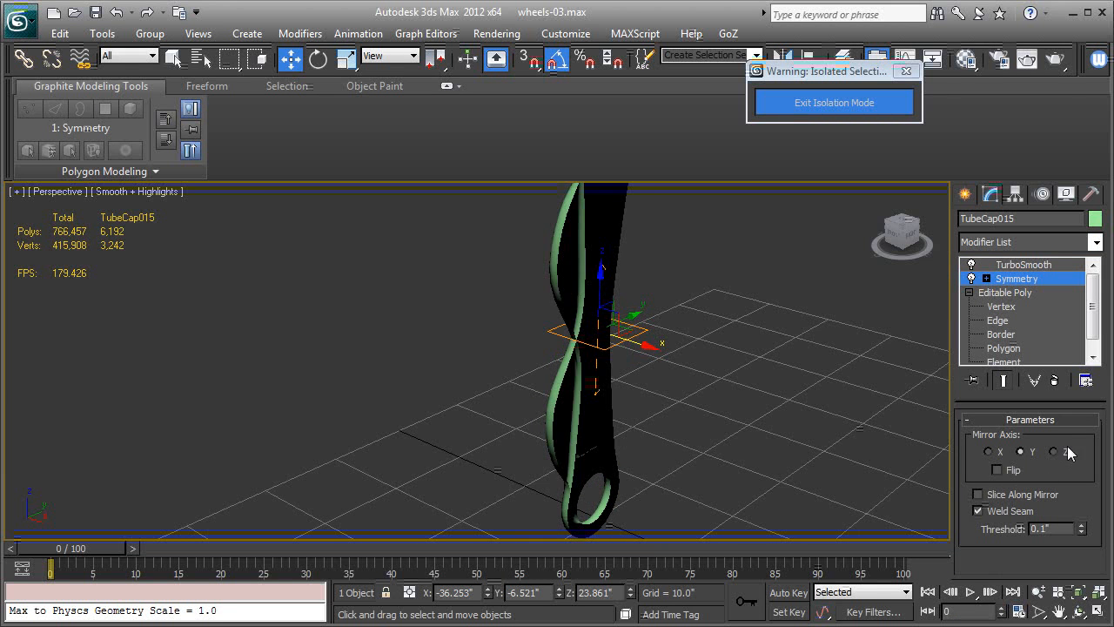
left_click(1054, 451)
Step: Examine the mirrored bracket from several angles, both shaded and with edged faces
middle_click_drag(728, 415, 1050, 425, "alt")
middle_click_drag(805, 414, 785, 416, "alt")
key("F4")
middle_click_drag(707, 368, 904, 395)
key("F4")
key("F4")
key("F4")
key("F4")
Step: Shift the Symmetry modifier's mirror plane slightly to X -36.207" and inspect the seam between the two halves
middle_click_drag(780, 429, 657, 406, "alt")
left_click(986, 279)
left_click(1010, 293)
left_click_drag(666, 402, 665, 400)
middle_click_drag(664, 399, 1105, 388, "alt")
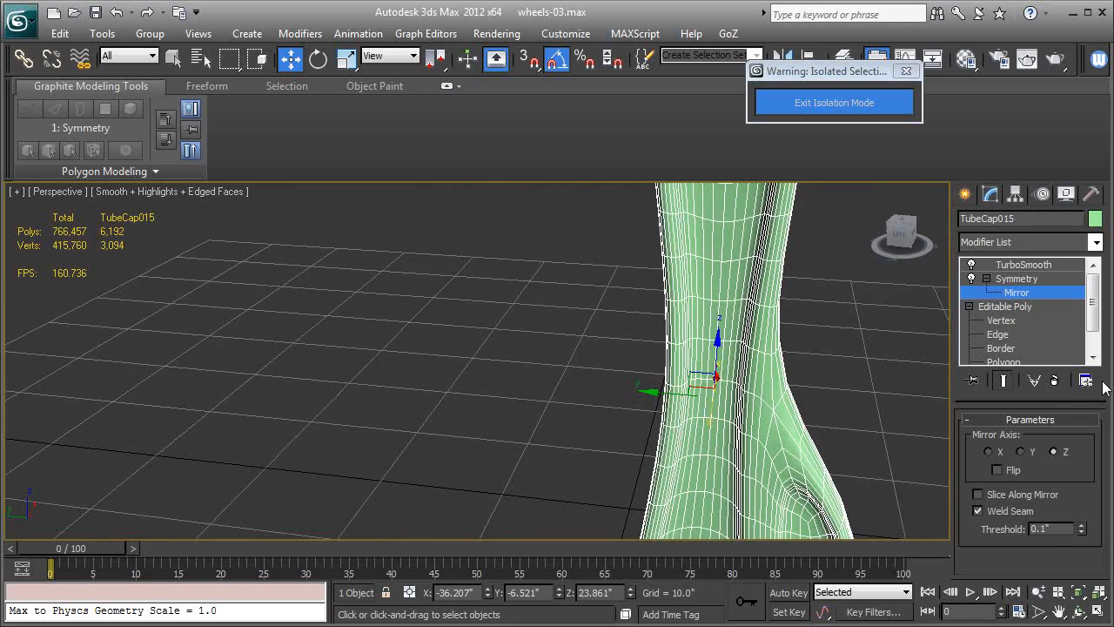
key("F4")
middle_click_drag(779, 400, 684, 309, "alt")
middle_click_drag(668, 376, 734, 314, "alt")
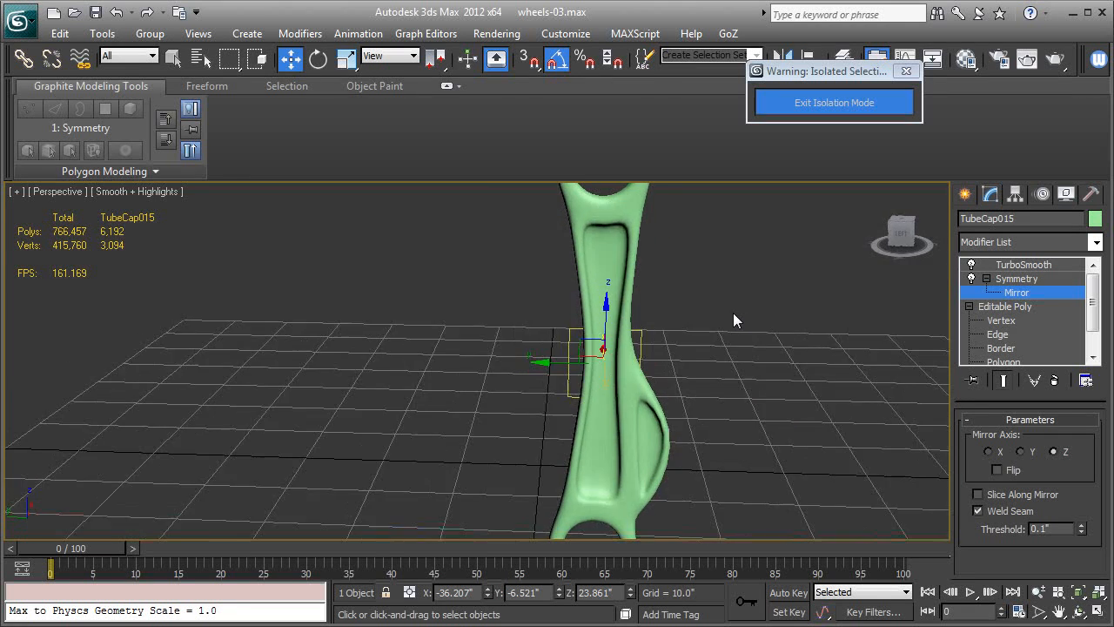
Step: Turn off TurboSmooth and Symmetry to show the bracket's base mesh with edged faces
left_click(1041, 280)
left_click(988, 278)
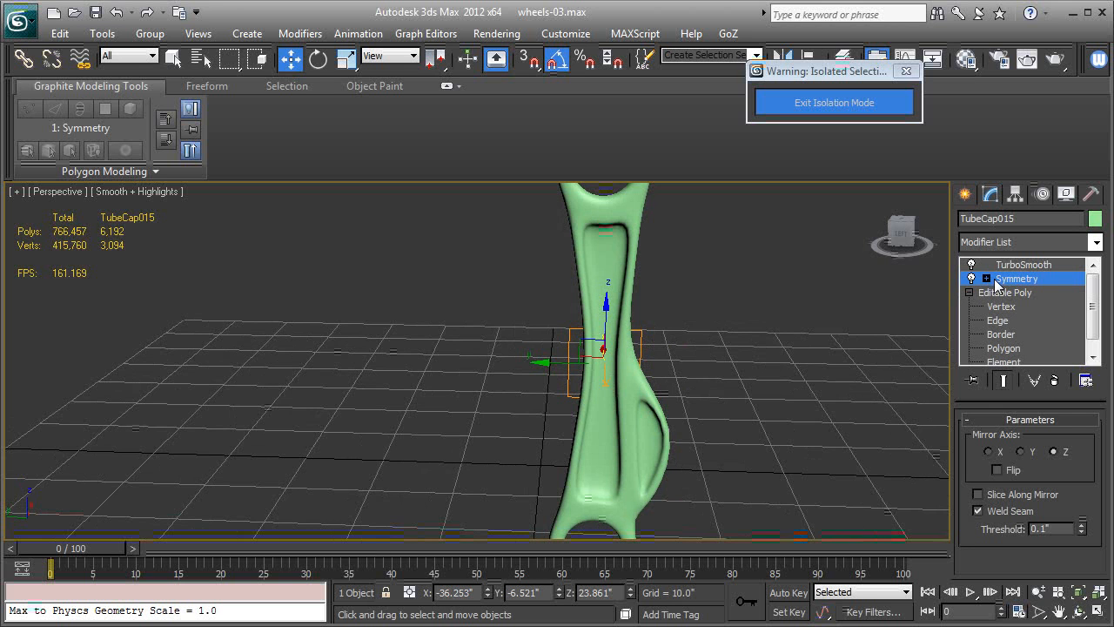
left_click(971, 265)
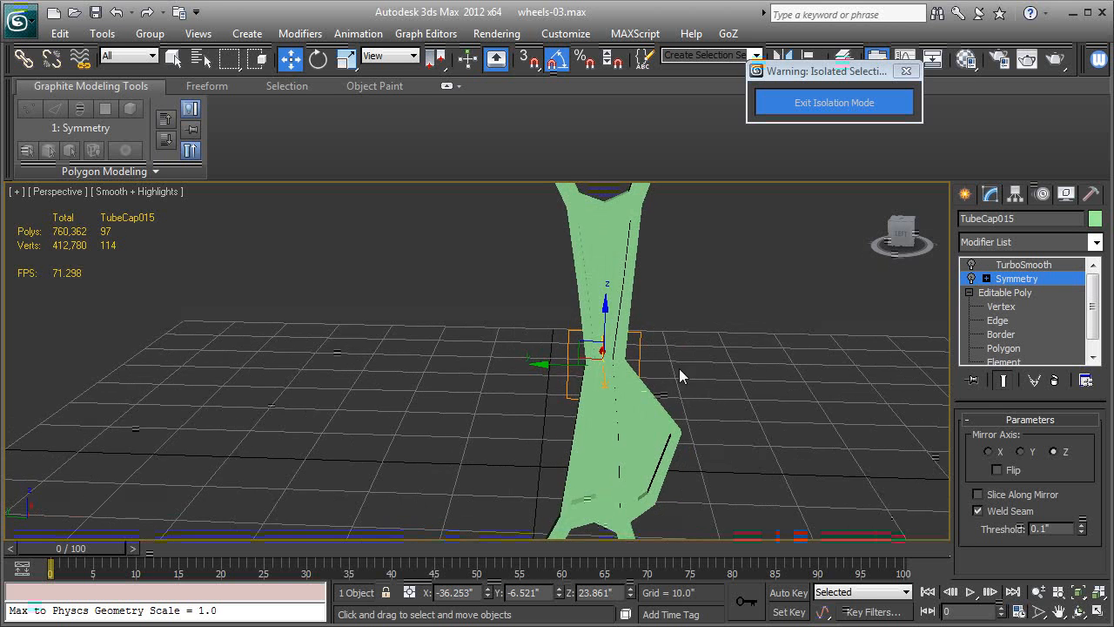
scroll(680, 365, "down", 5)
key("F4")
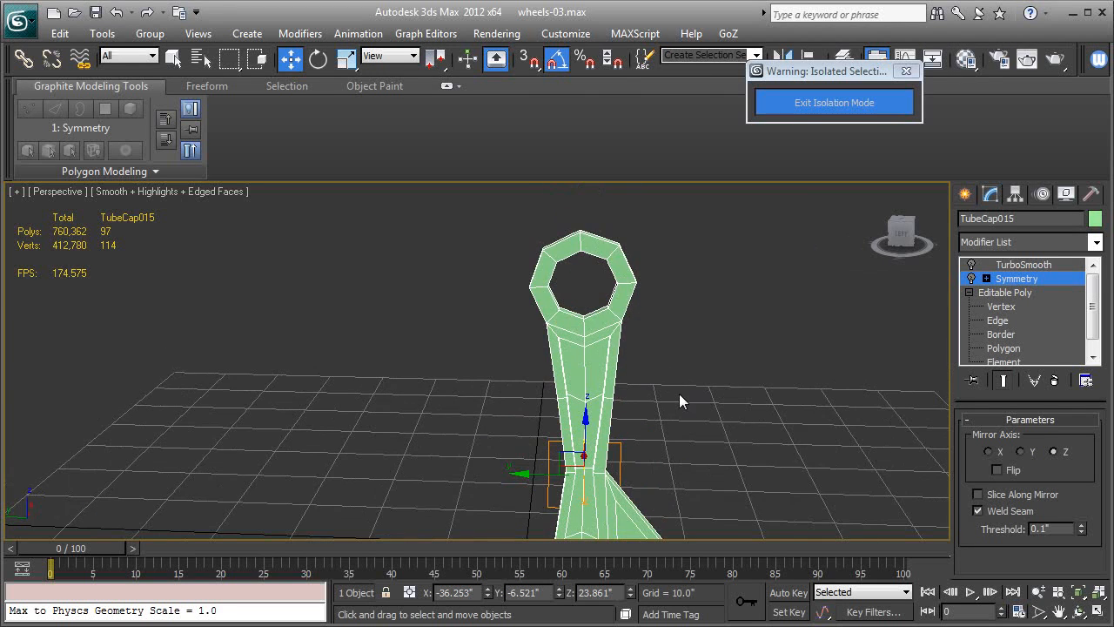
Step: Select the radial edge rings around both end loops of the bracket and connect them with 2 segments and a pinch of 44
left_click(998, 321)
left_click(620, 265)
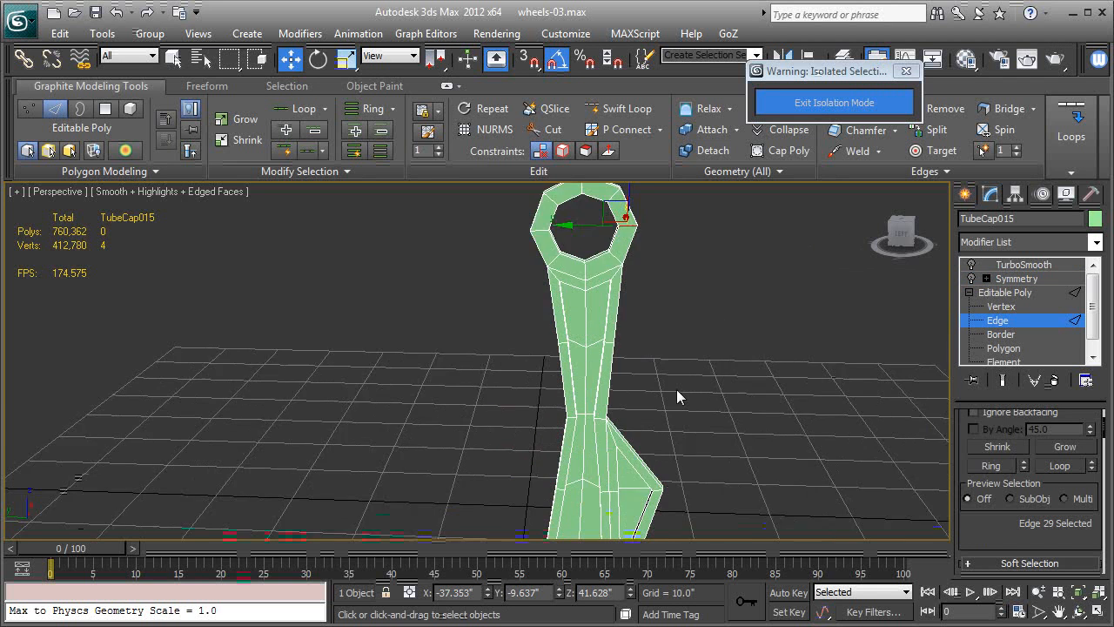
middle_click_drag(676, 389, 701, 234)
left_click(625, 438, "ctrl")
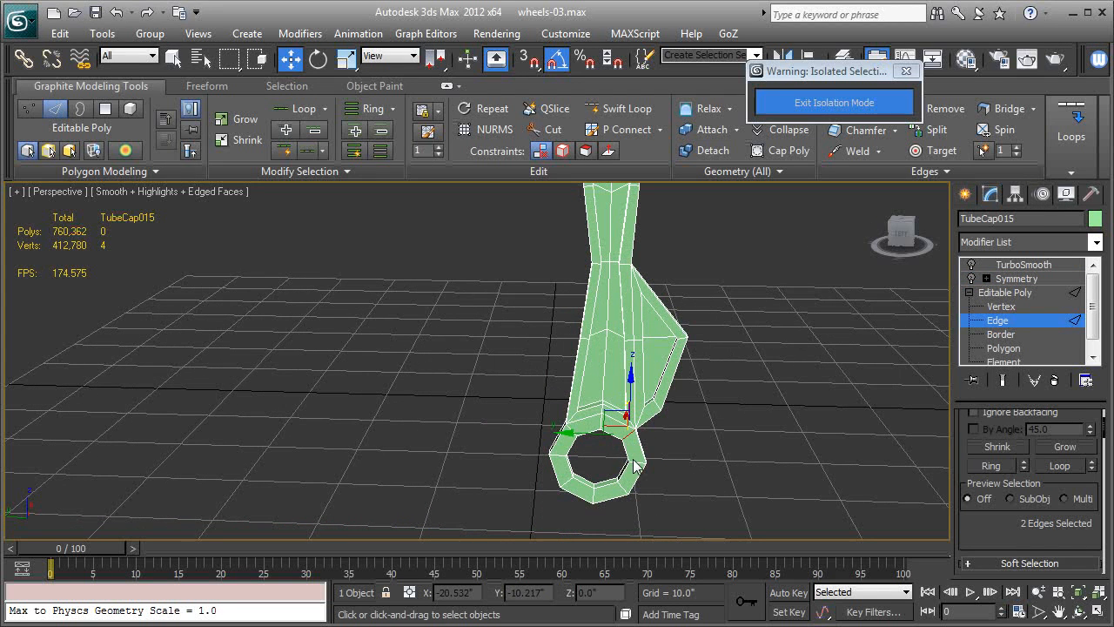
key("alt+r")
middle_click_drag(702, 380, 739, 457, "alt")
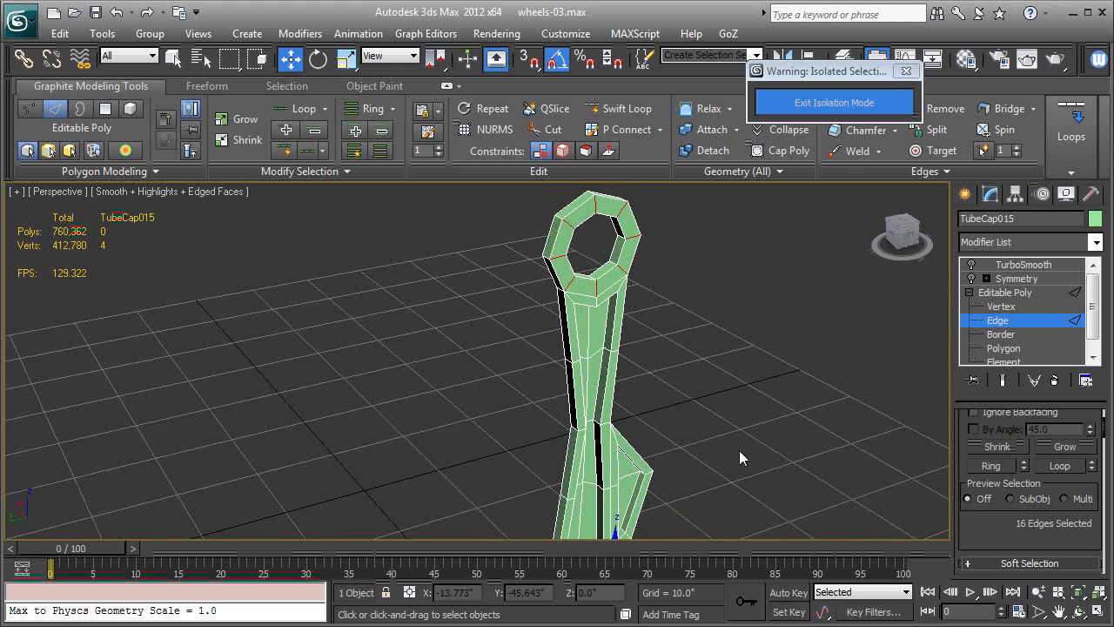
scroll(739, 450, "down", 3)
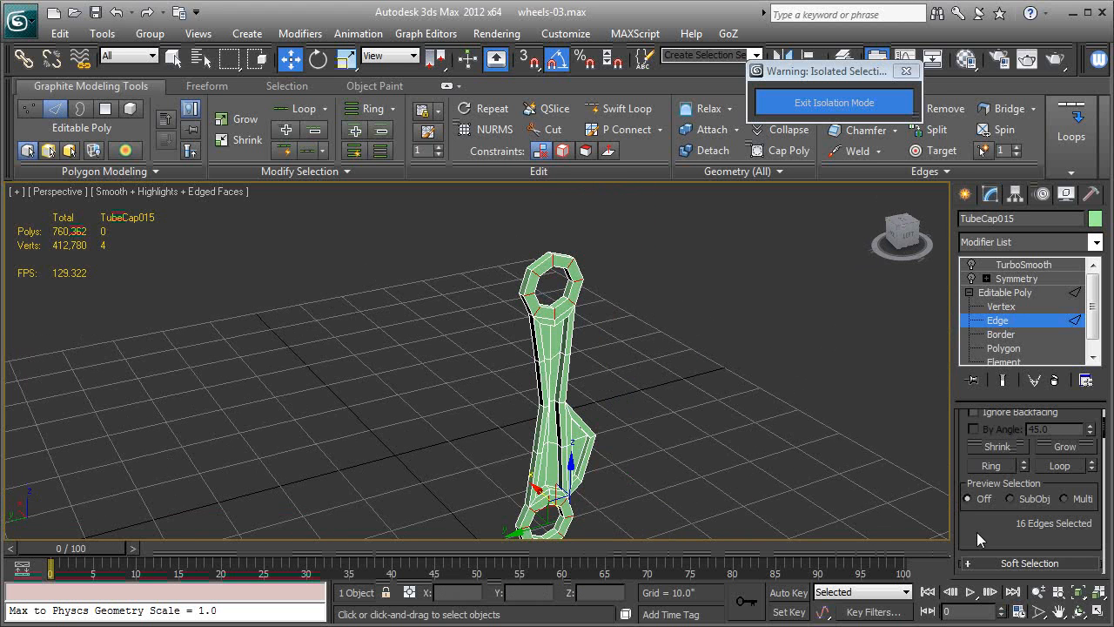
scroll(972, 494, "down", 3)
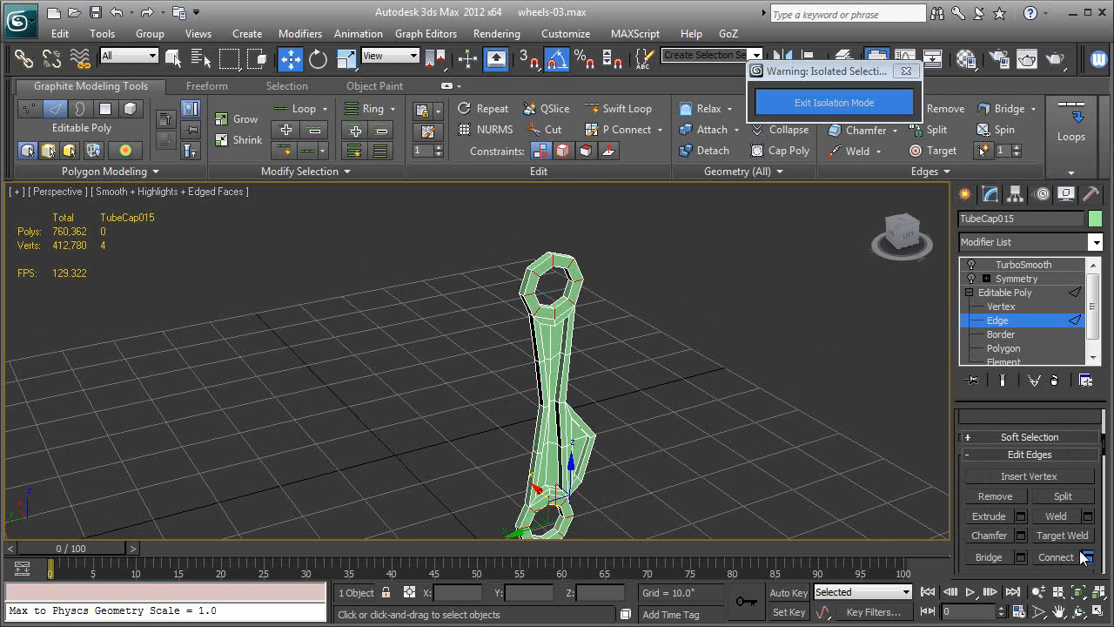
left_click(1086, 557)
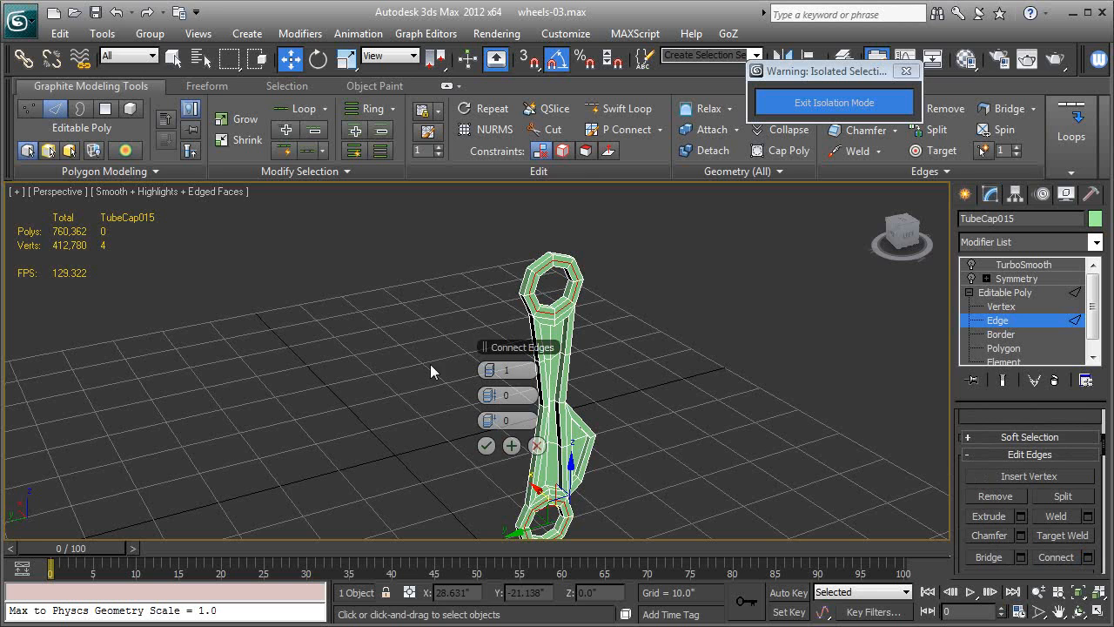
left_click(493, 372)
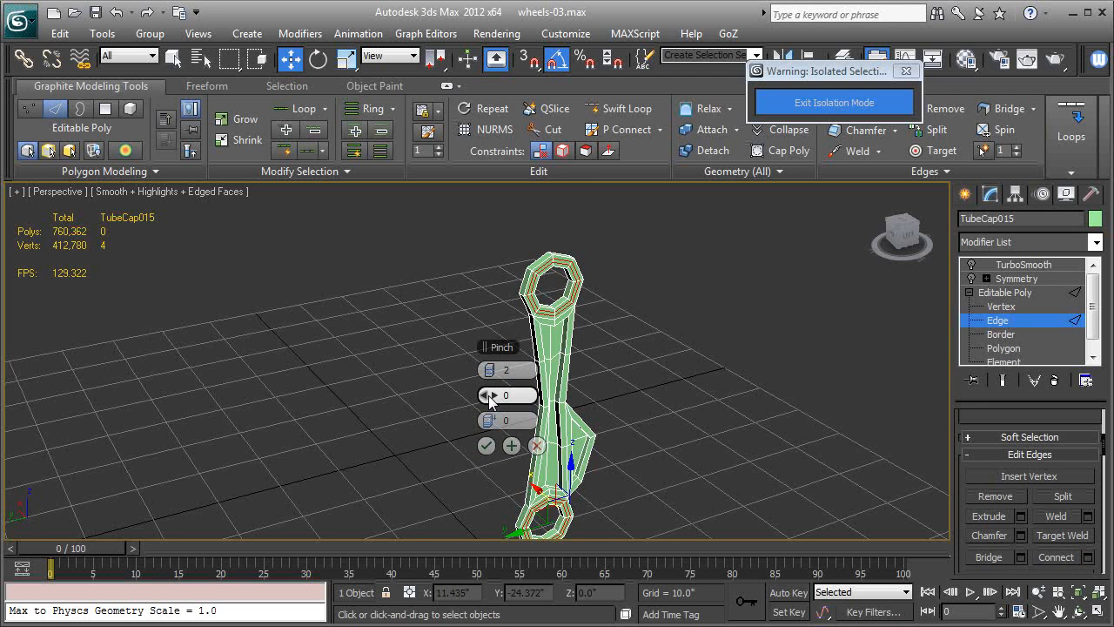
left_click_drag(493, 395, 645, 401)
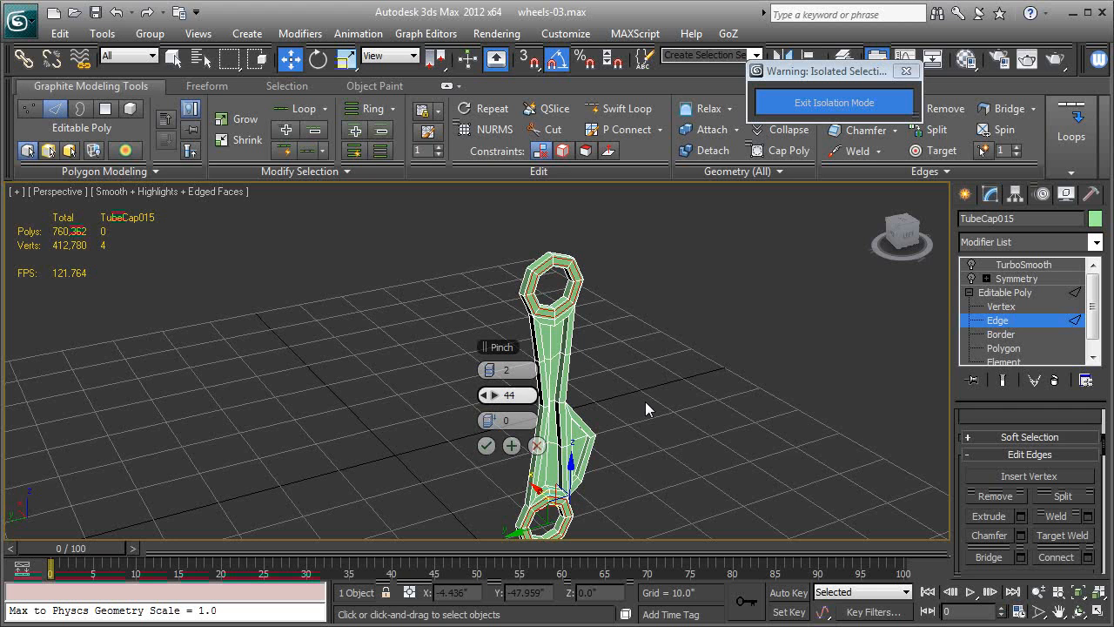
left_click(487, 444)
Step: Turn Symmetry and TurboSmooth back on and inspect the smoothed end rings in shaded view
middle_click_drag(684, 374, 681, 281)
key("F4")
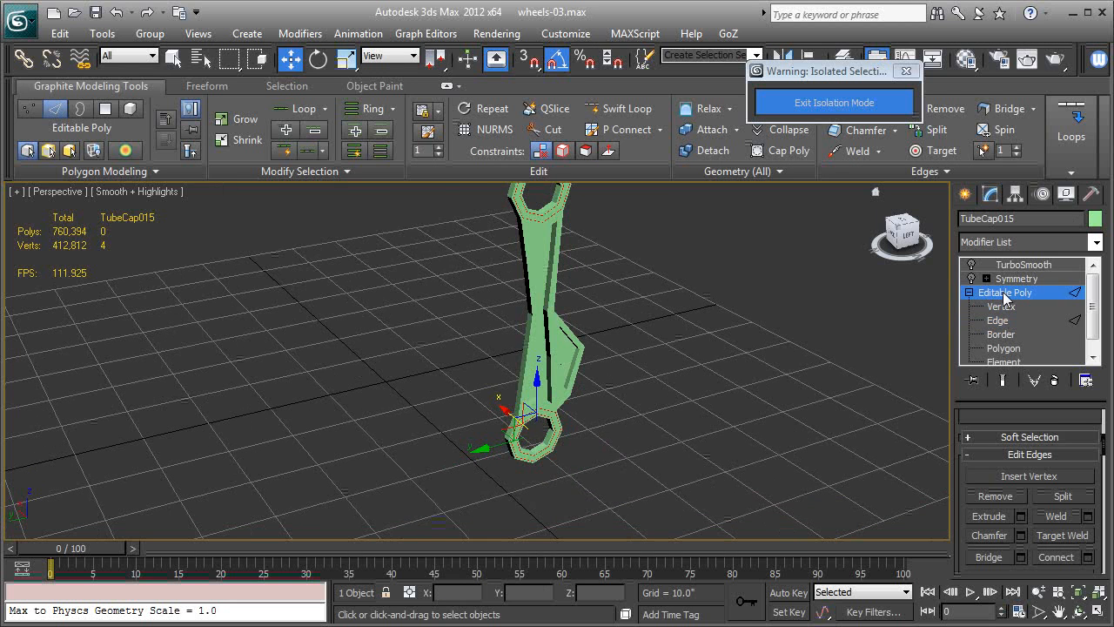
left_click(1014, 278)
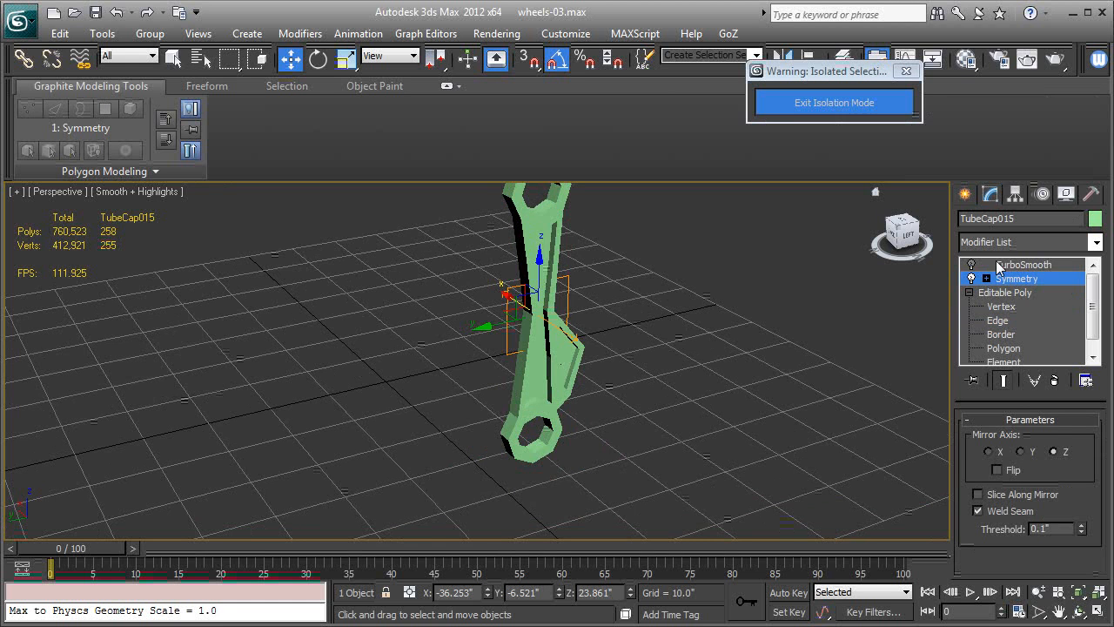
left_click(1009, 265)
left_click(972, 265)
middle_click_drag(754, 332, 685, 315, "alt")
scroll(696, 366, "up", 3)
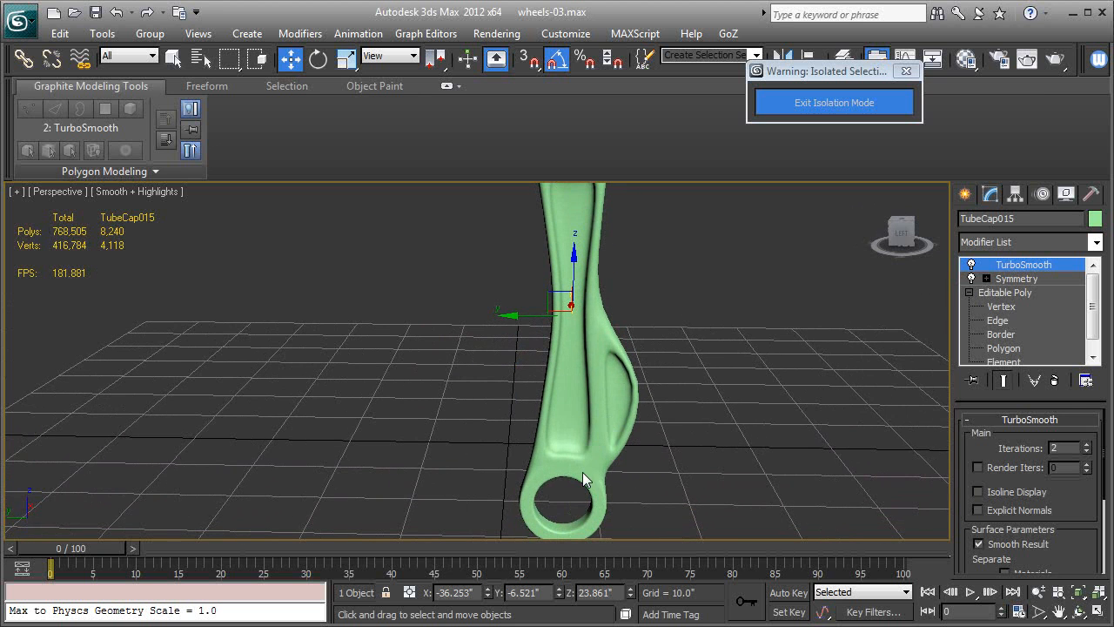
middle_click_drag(599, 446, 653, 379, "alt")
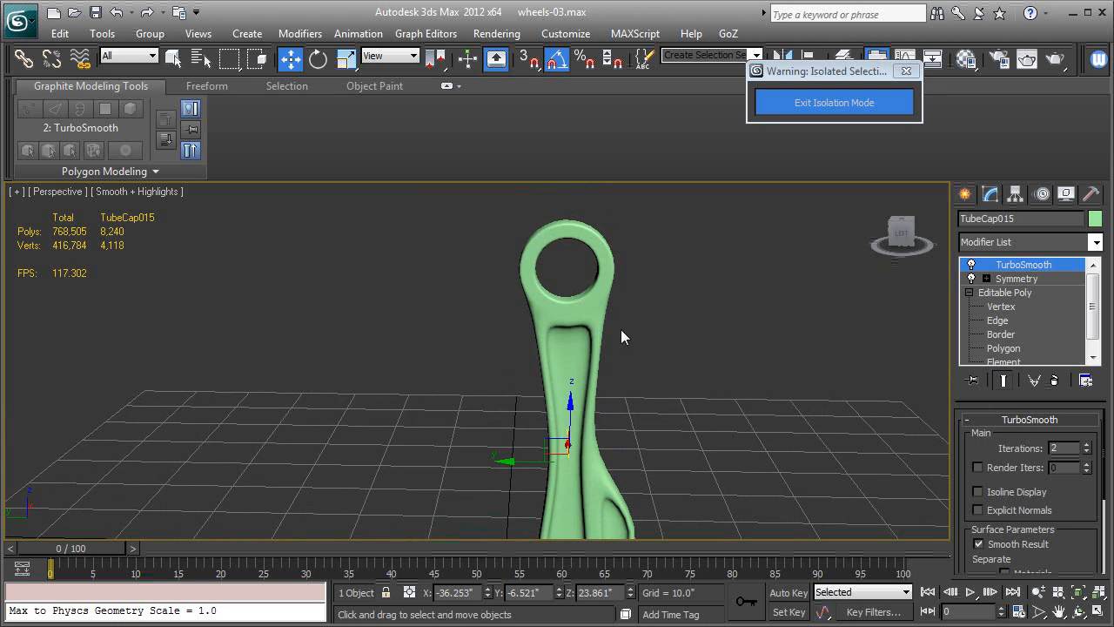
middle_click_drag(576, 287, 650, 356, "alt")
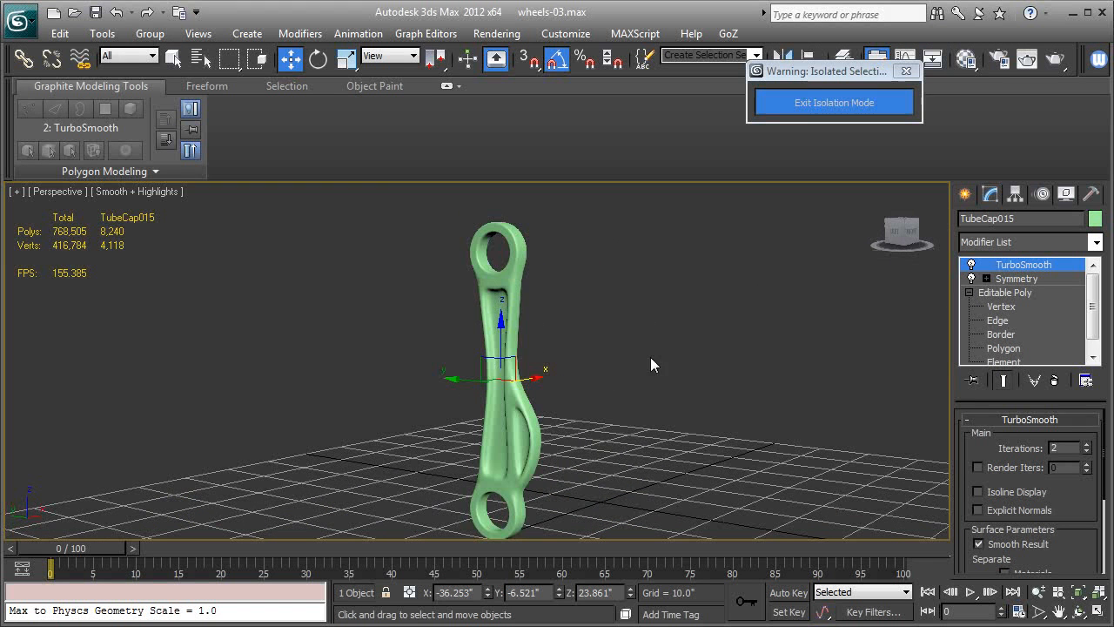
Step: Rename the bracket to brake_arm-01 and exit isolation mode
left_click(1022, 218)
type("b")
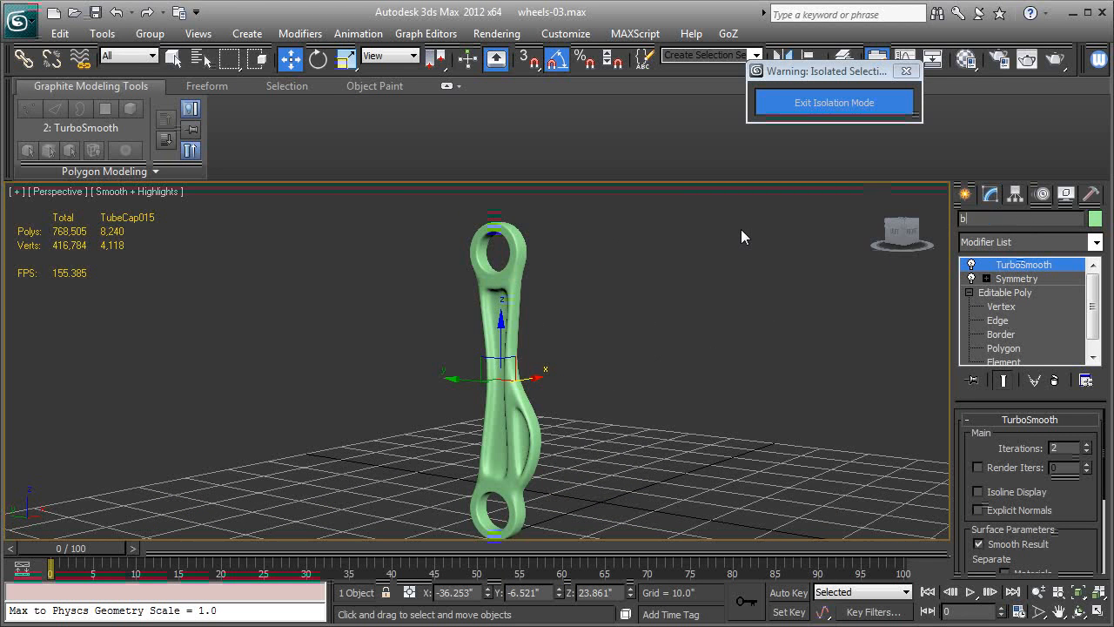
type("rake_arm-01")
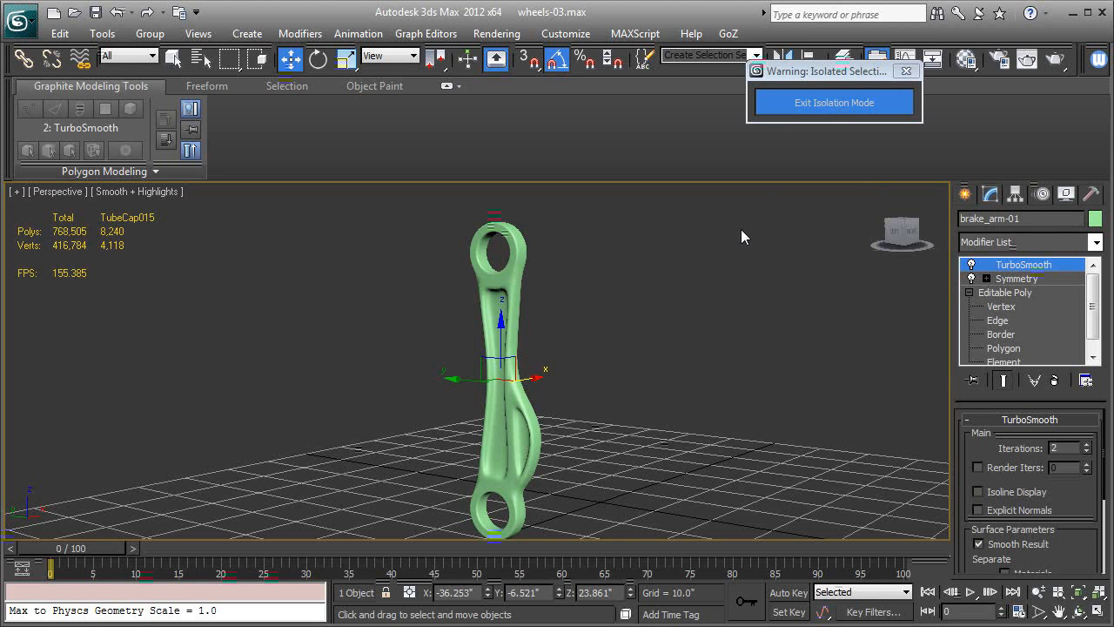
left_click(783, 103)
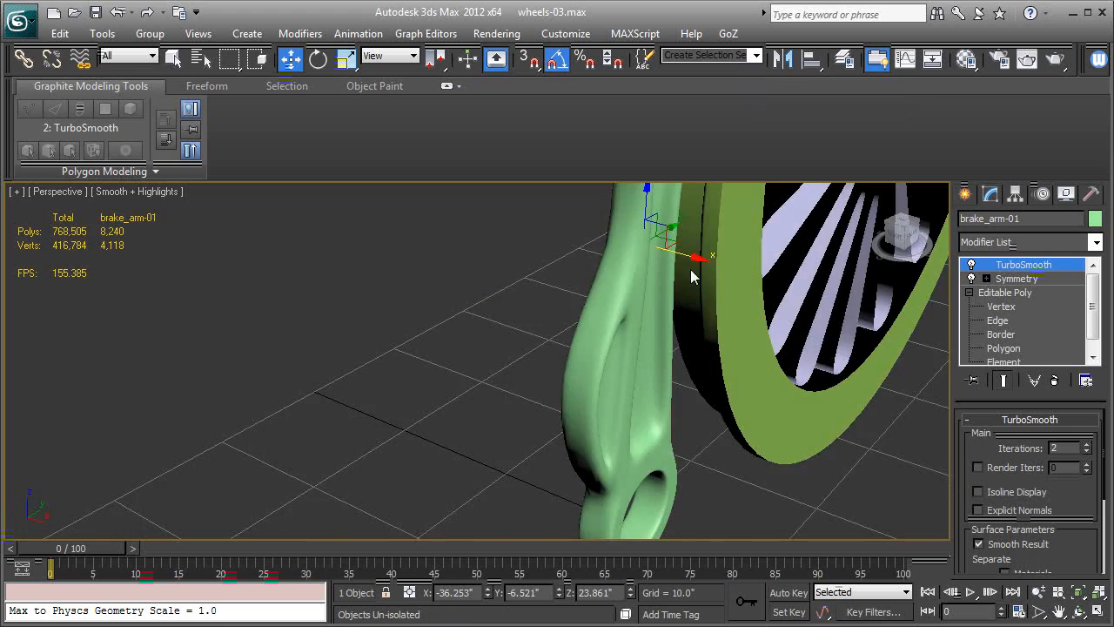
Step: Compare the finished brake arm with the driving wheel and the blueprint from several angles
middle_click_drag(658, 284, 992, 301, "alt")
middle_click_drag(625, 296, 661, 304)
scroll(672, 349, "up", 3)
scroll(673, 349, "down", 3)
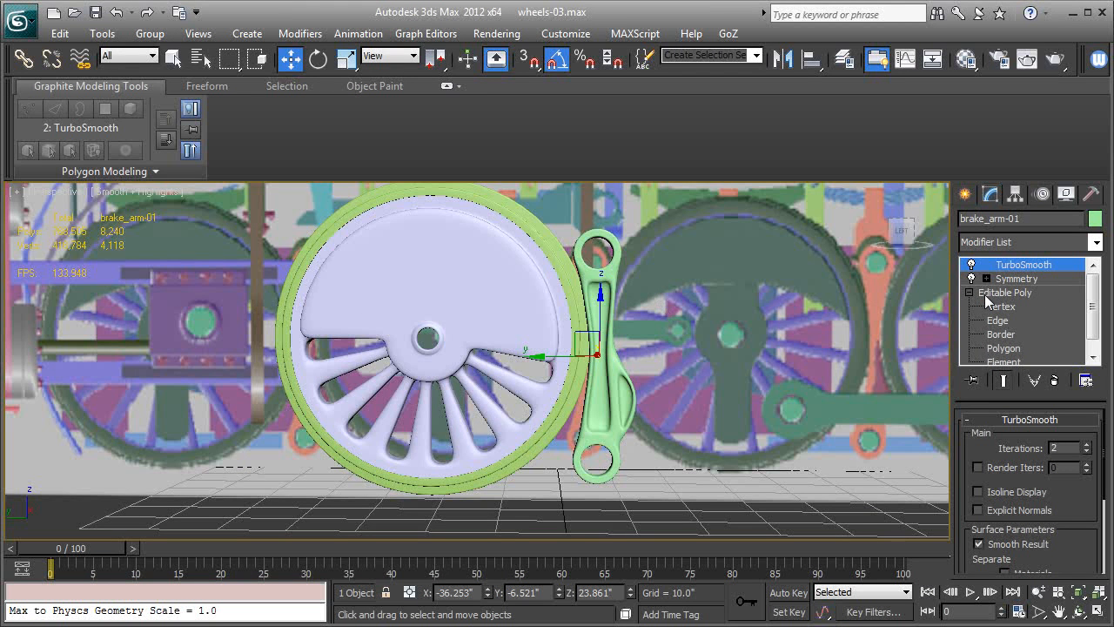
middle_click_drag(614, 307, 643, 347, "alt")
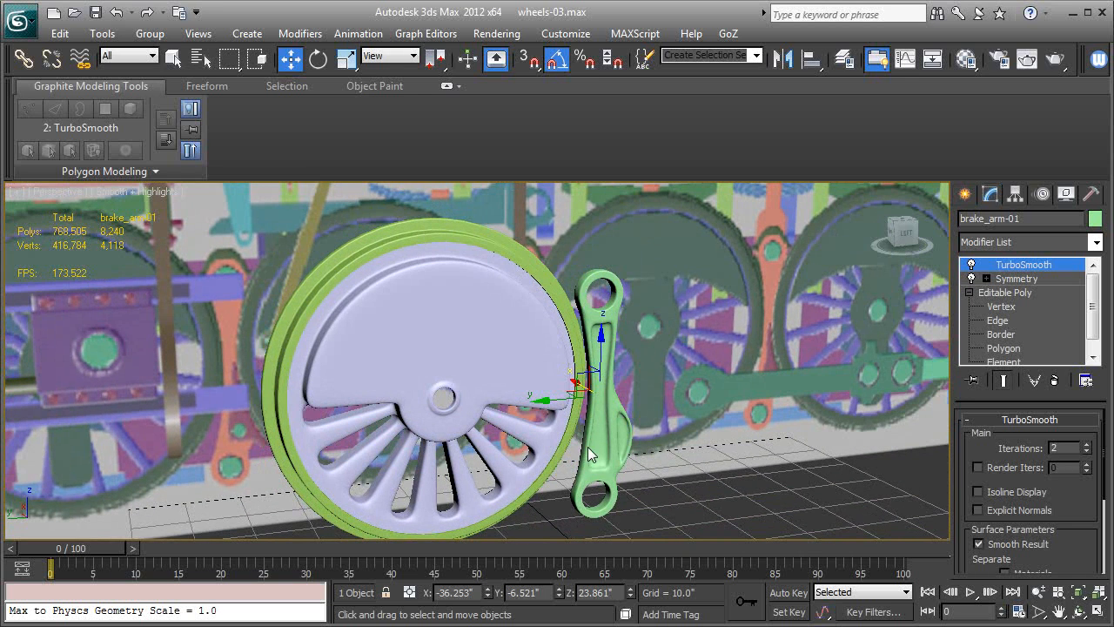
scroll(588, 438, "up", 6)
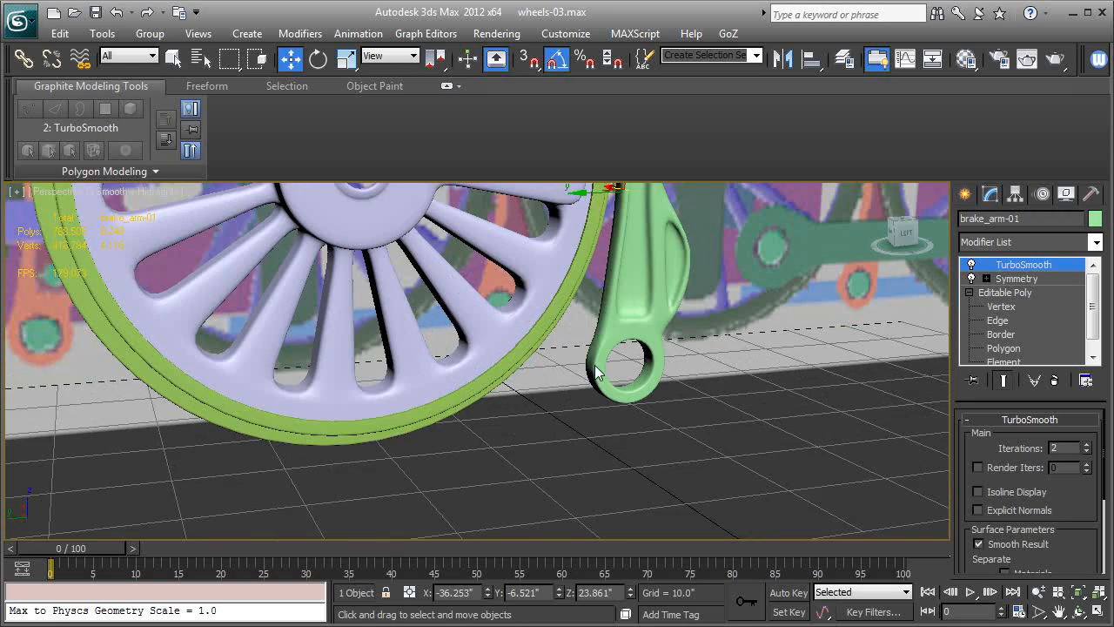
middle_click_drag(585, 345, 581, 416, "alt")
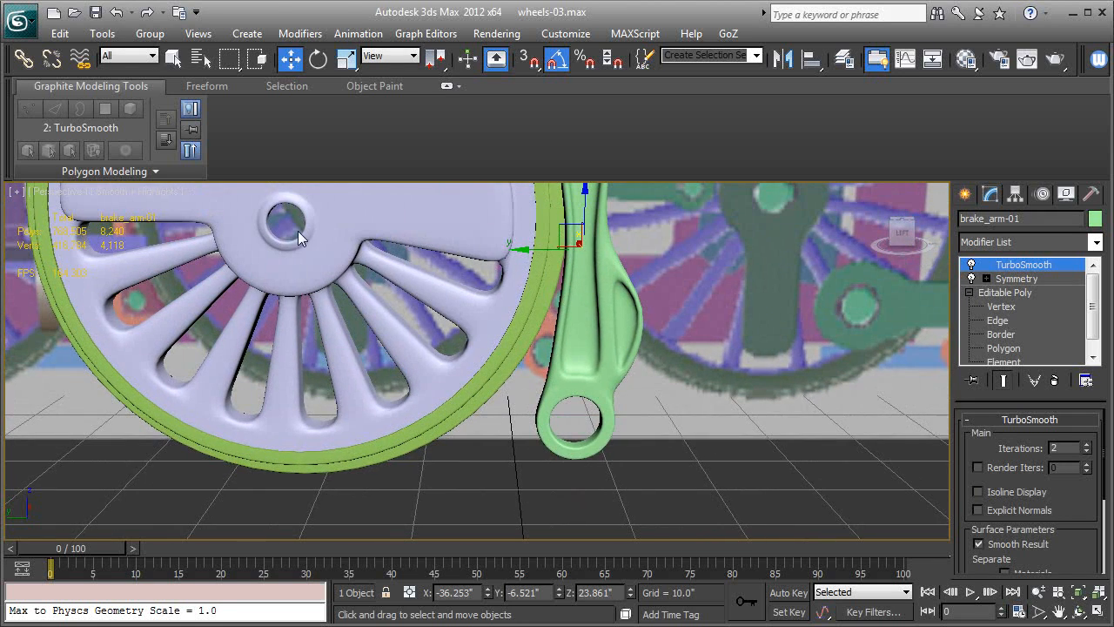